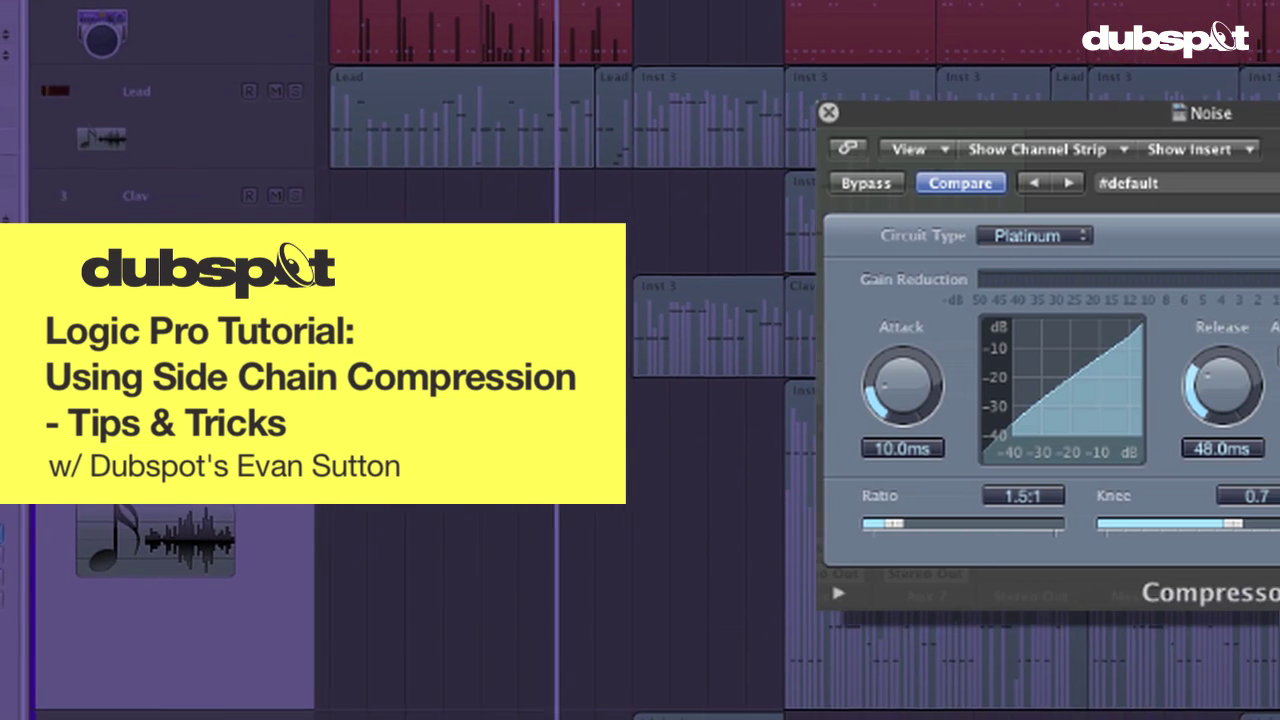
Set the Noise compressor to 11.0:1 ratio, -36.5 dB threshold, 72 ms release and 0.0 ms attack.
{"action": "left_click_drag", "start_coordinate": [705, 530], "coordinate": [813, 523]}
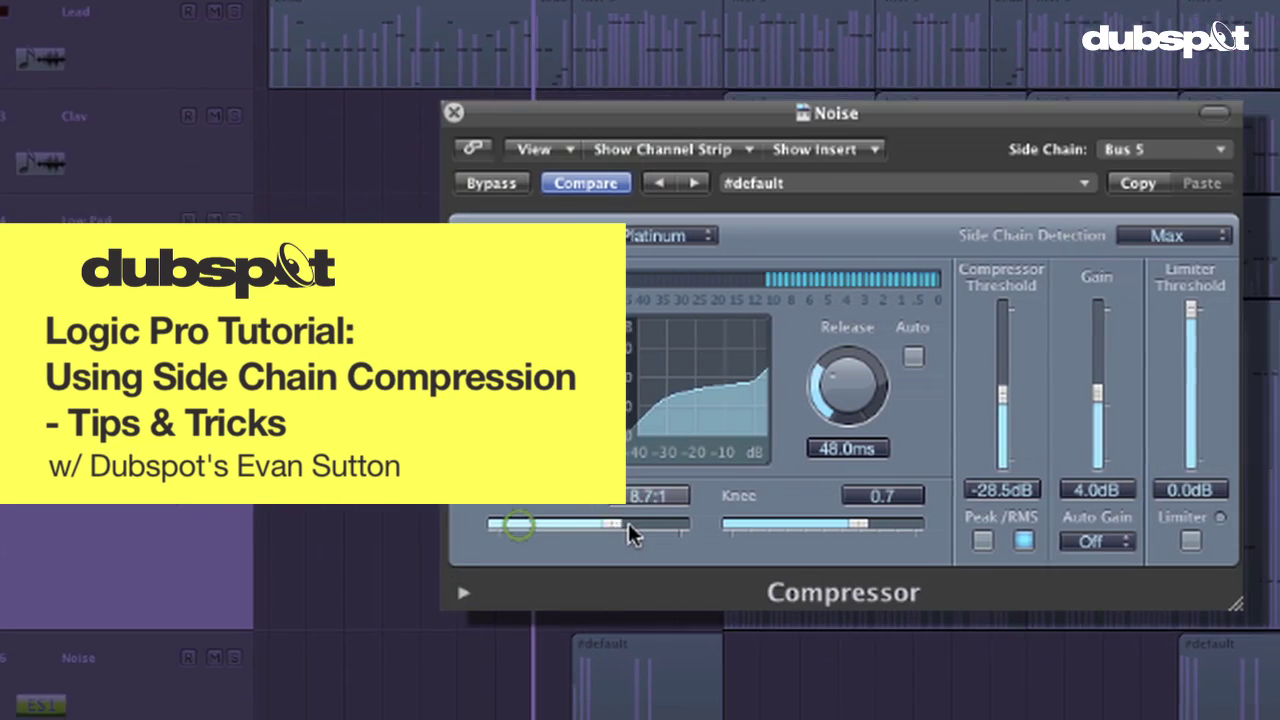
{"action": "mouse_move", "coordinate": [955, 430]}
{"action": "left_mouse_down"}
{"action": "mouse_move", "coordinate": [958, 405]}
{"action": "mouse_move", "coordinate": [960, 425]}
{"action": "left_mouse_up"}
{"action": "left_click_drag", "start_coordinate": [705, 405], "coordinate": [706, 390]}
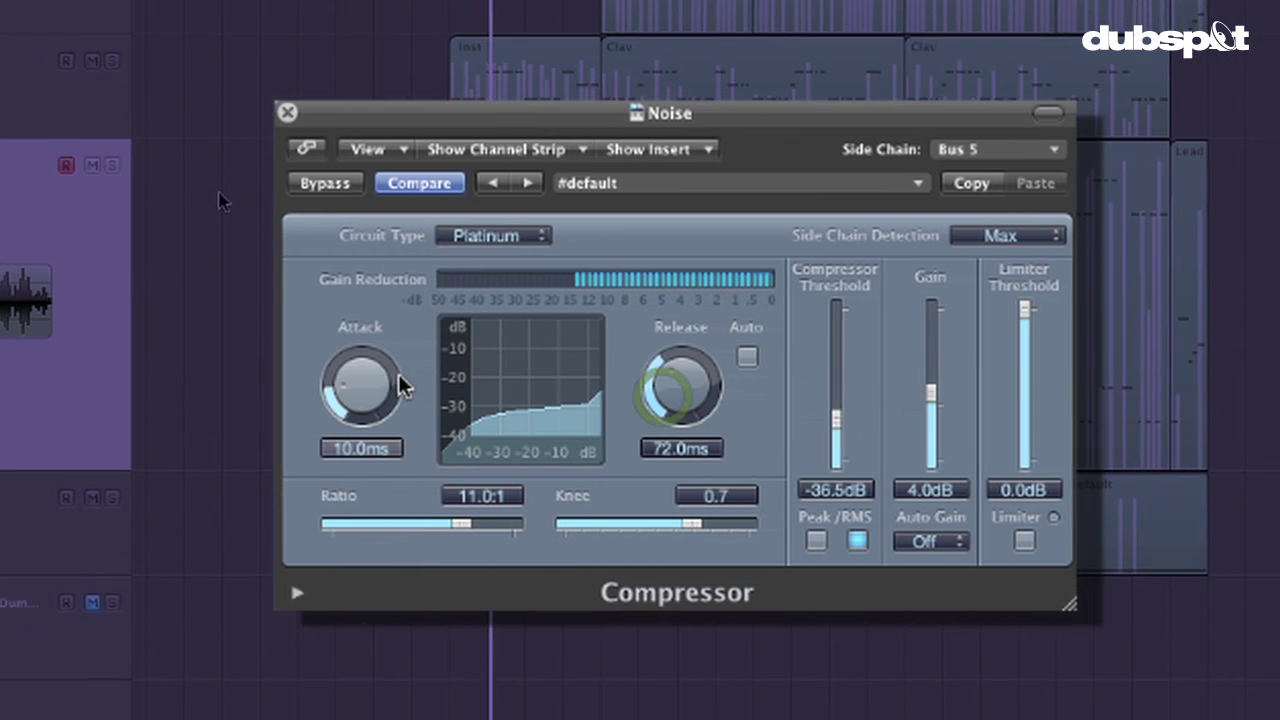
{"action": "left_click_drag", "start_coordinate": [440, 378], "coordinate": [418, 470]}
{"action": "left_click_drag", "start_coordinate": [333, 430], "coordinate": [266, 586]}
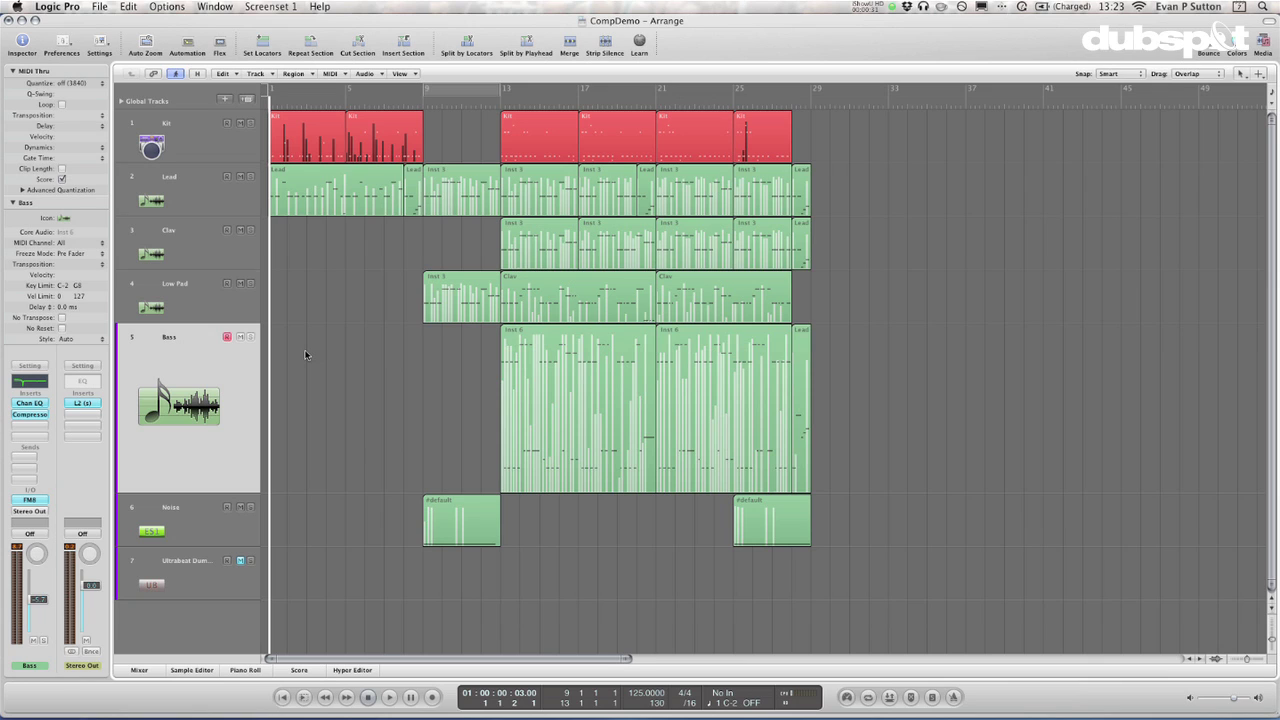
{"action": "key", "text": "space"}
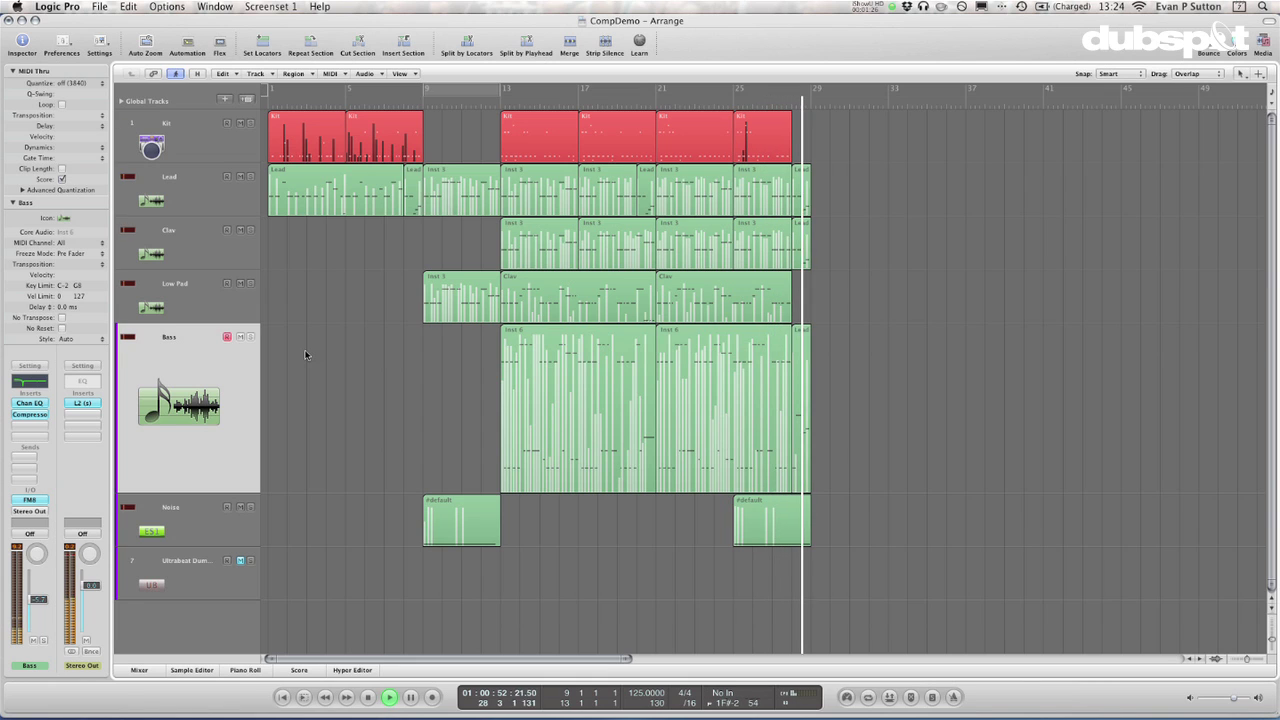
{"action": "key", "text": "space"}
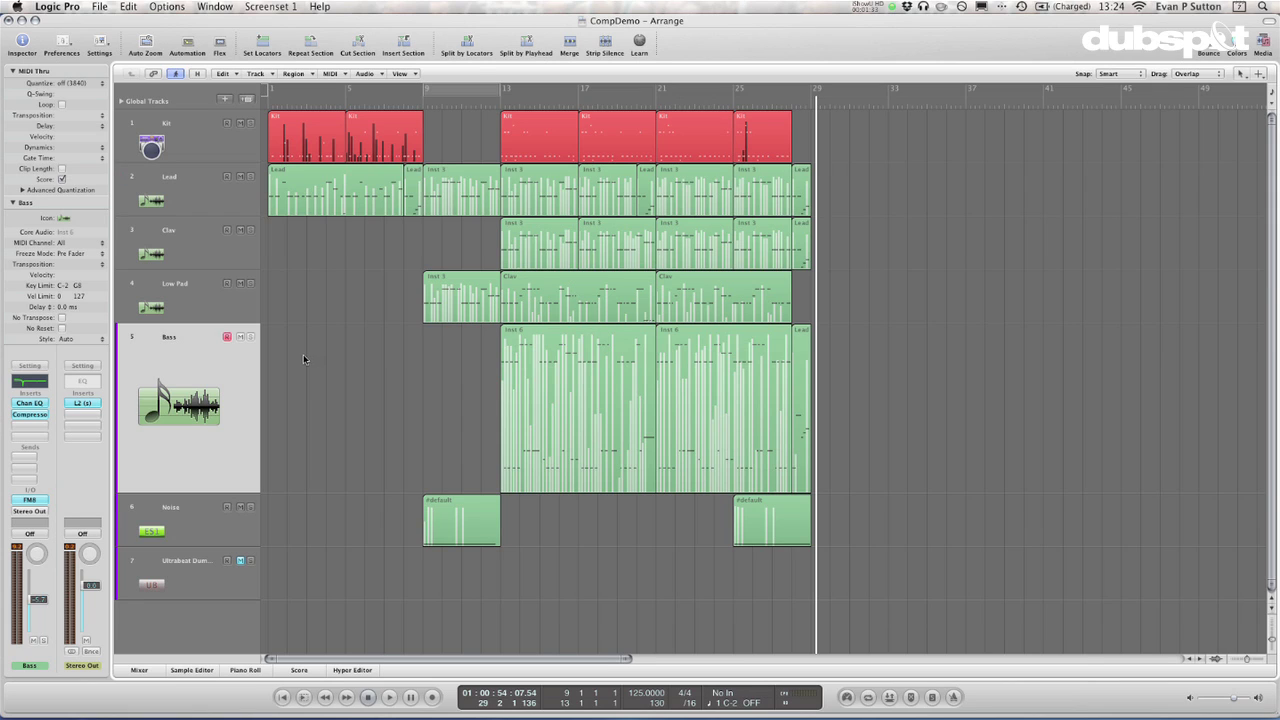
Show the mixer and set a cycle range from bar 1 to bar 9.
{"action": "left_click", "coordinate": [140, 670]}
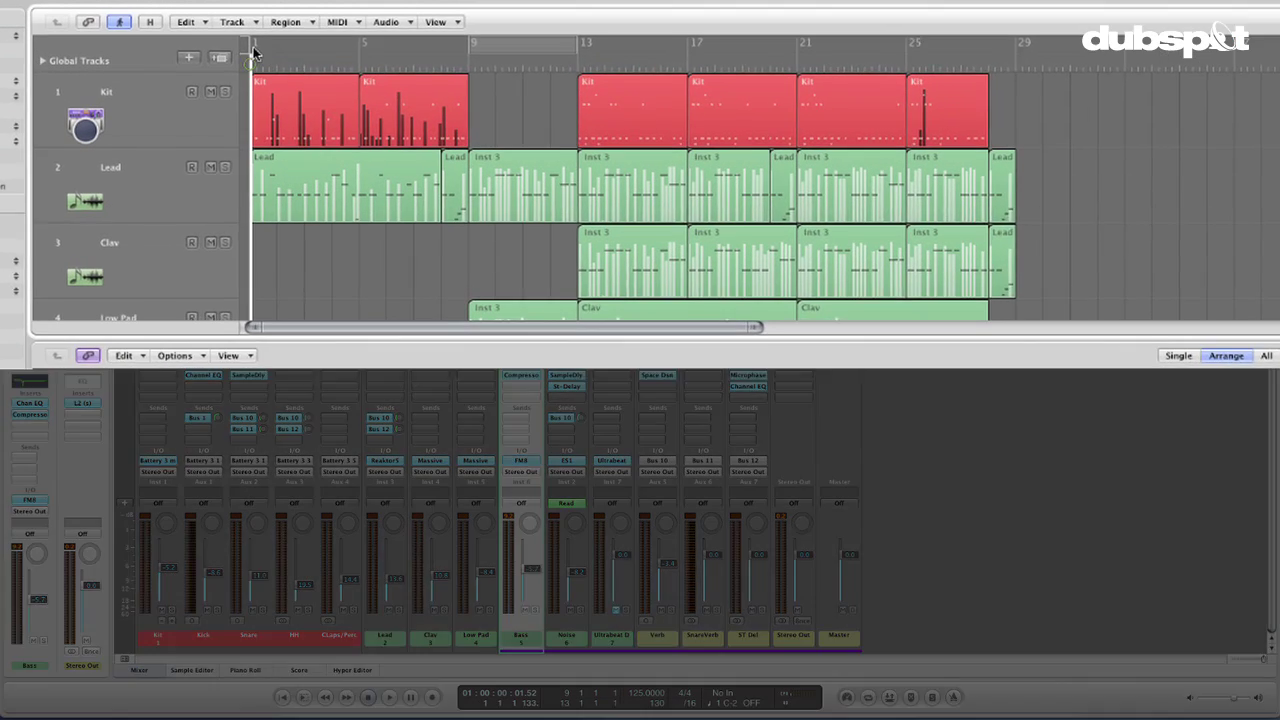
{"action": "left_click_drag", "start_coordinate": [268, 90], "coordinate": [409, 94]}
{"action": "left_click_drag", "start_coordinate": [462, 40], "coordinate": [485, 36]}
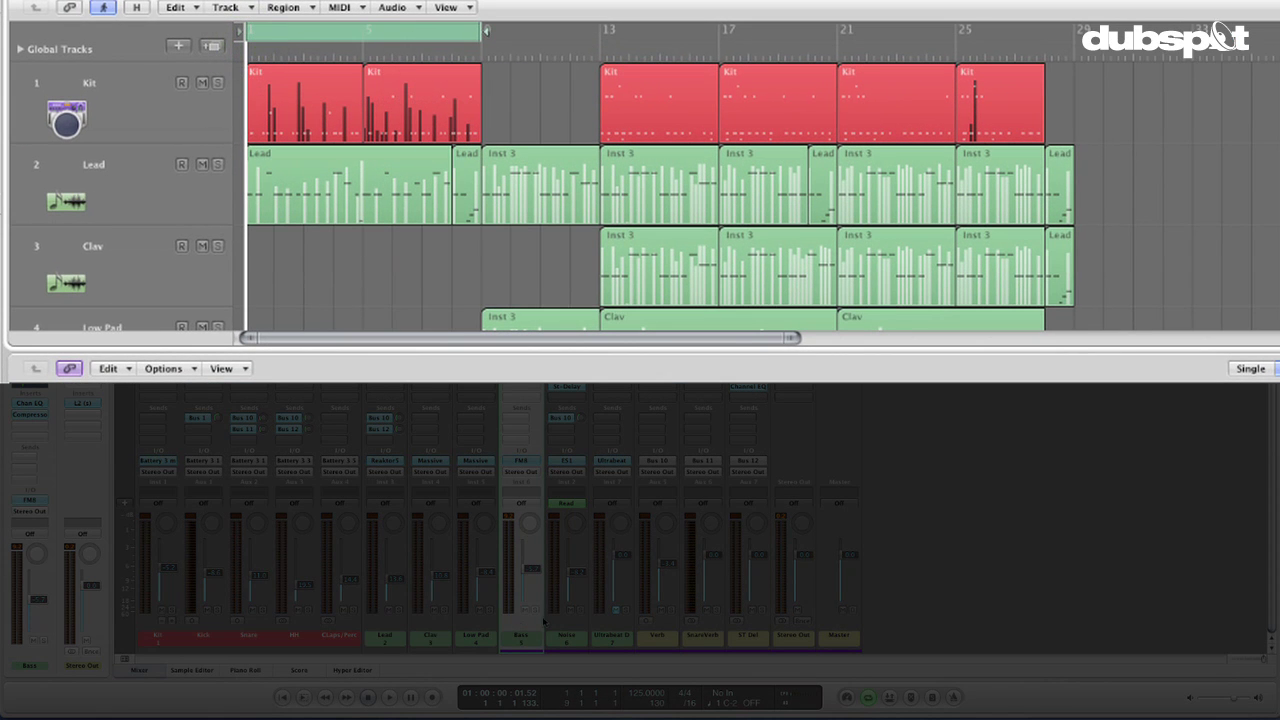
Solo the Lead track and start looped playback.
{"action": "left_click", "coordinate": [397, 609]}
{"action": "key", "text": "space"}
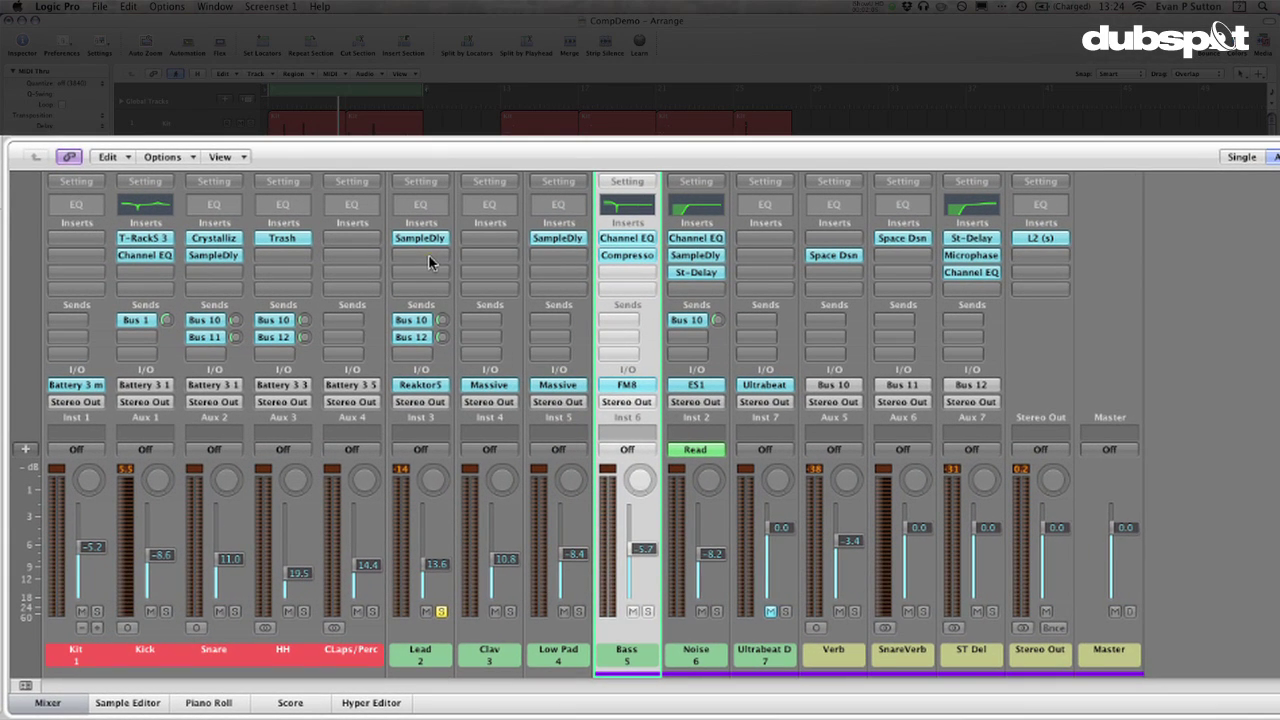
{"action": "left_click", "coordinate": [428, 256]}
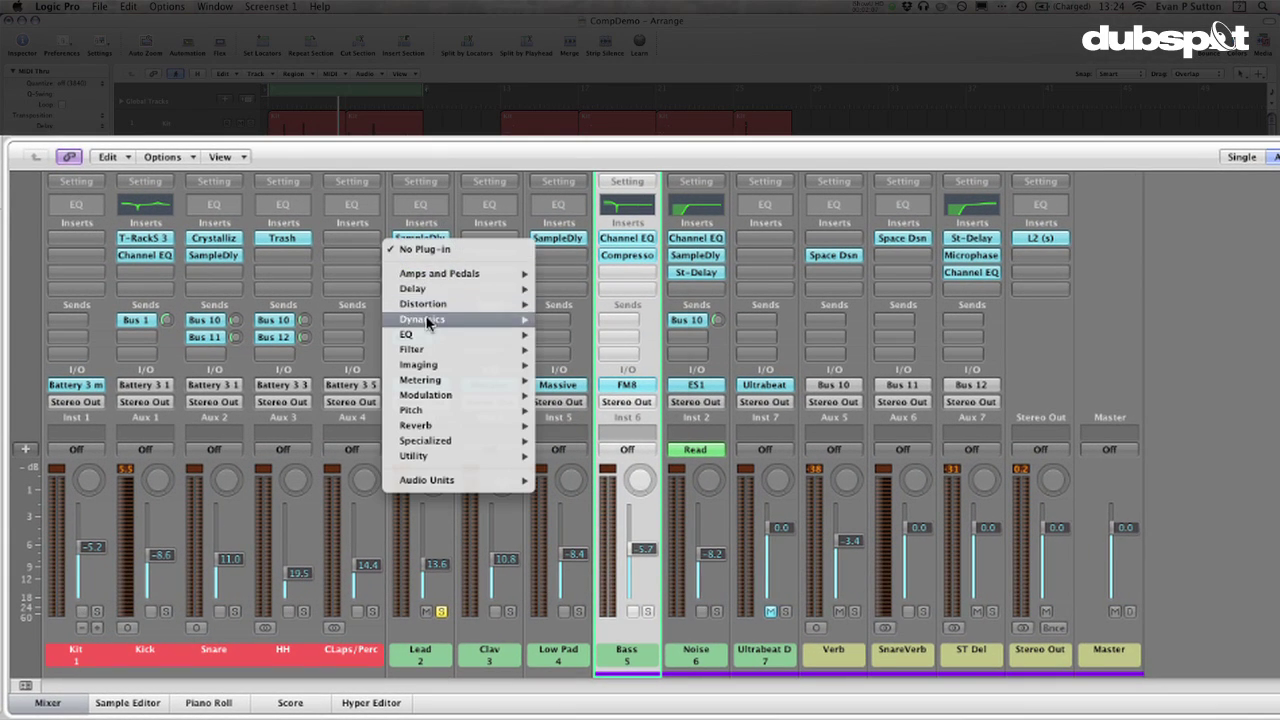
Insert a stereo Compressor on the Lead channel and centre its plug-in window.
{"action": "mouse_move", "coordinate": [431, 322]}
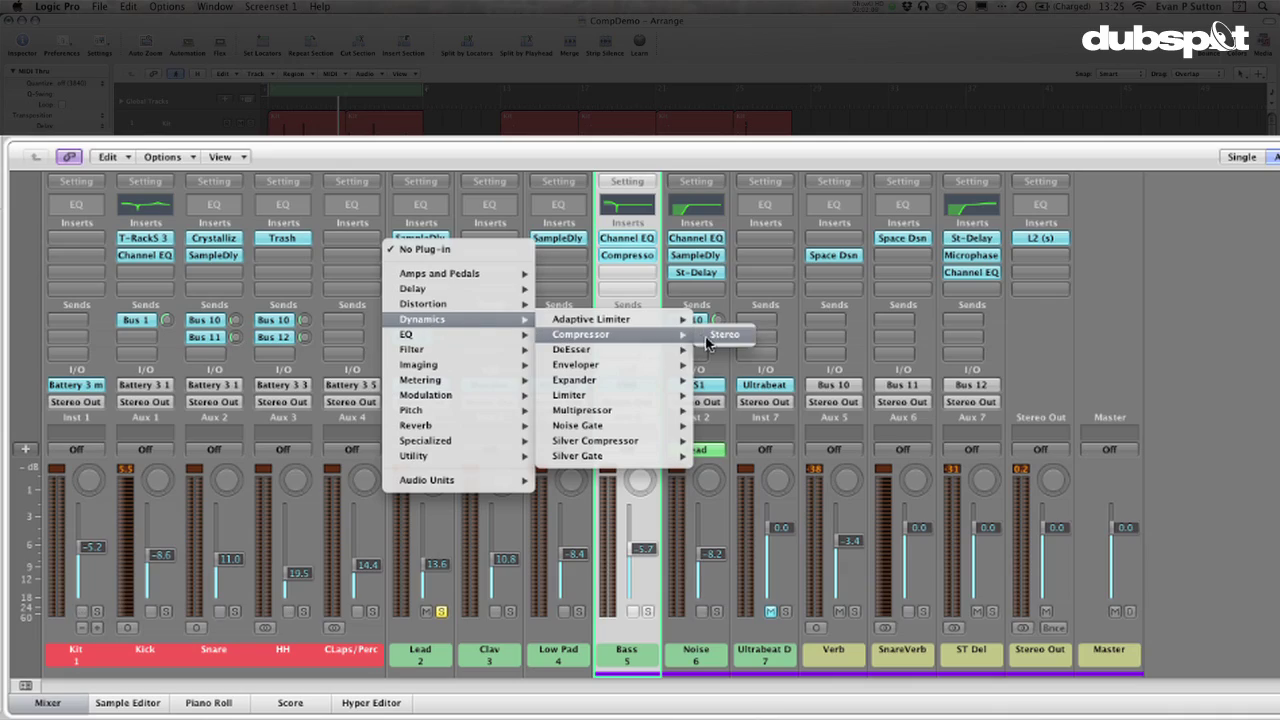
{"action": "left_click", "coordinate": [707, 342]}
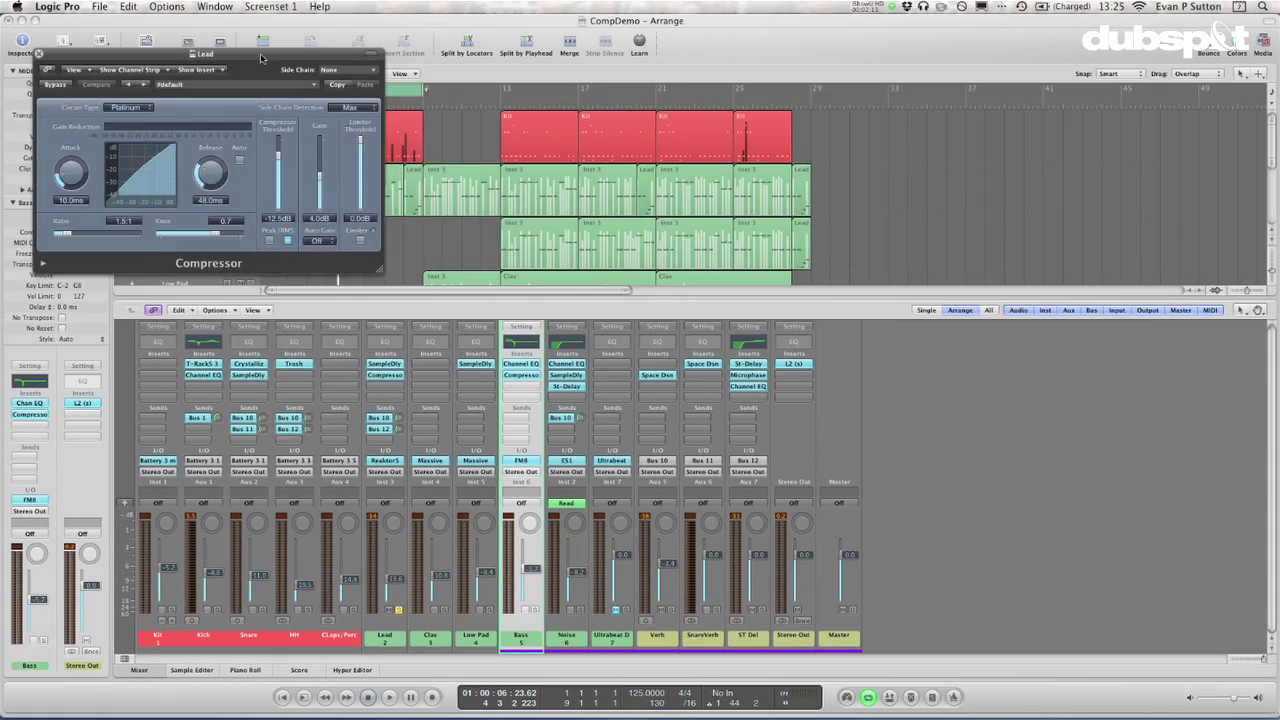
{"action": "left_click_drag", "start_coordinate": [261, 58], "coordinate": [579, 251]}
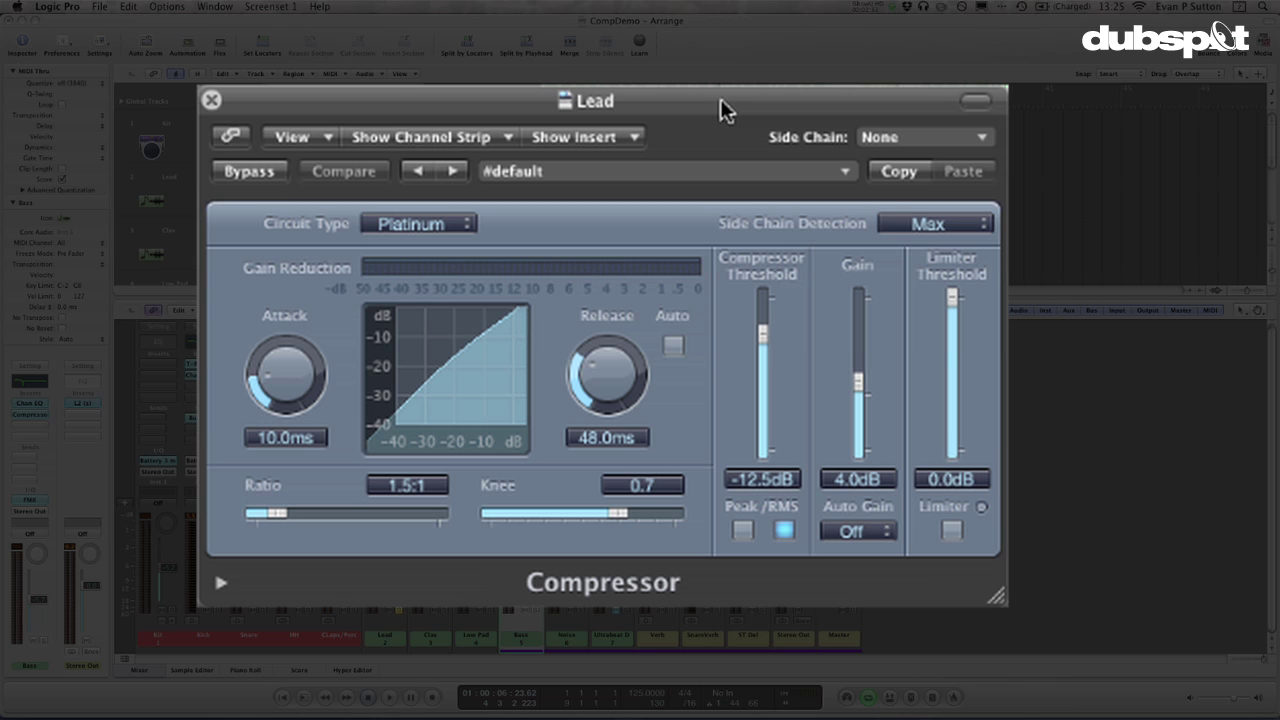
Set the Lead compressor's threshold to -10.0 dB and its ratio to 4.1:1.
{"action": "mouse_move", "coordinate": [766, 350]}
{"action": "left_mouse_down"}
{"action": "mouse_move", "coordinate": [766, 385]}
{"action": "mouse_move", "coordinate": [766, 350]}
{"action": "left_mouse_up"}
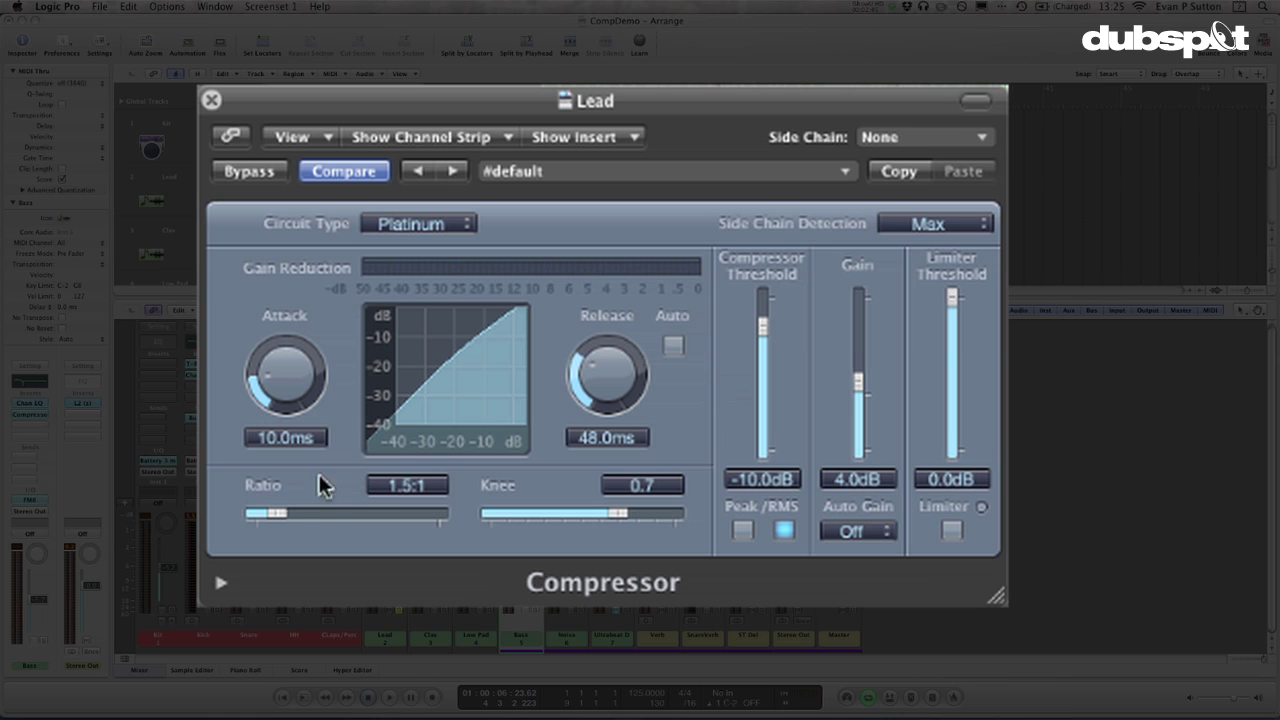
{"action": "left_click_drag", "start_coordinate": [272, 514], "coordinate": [330, 518]}
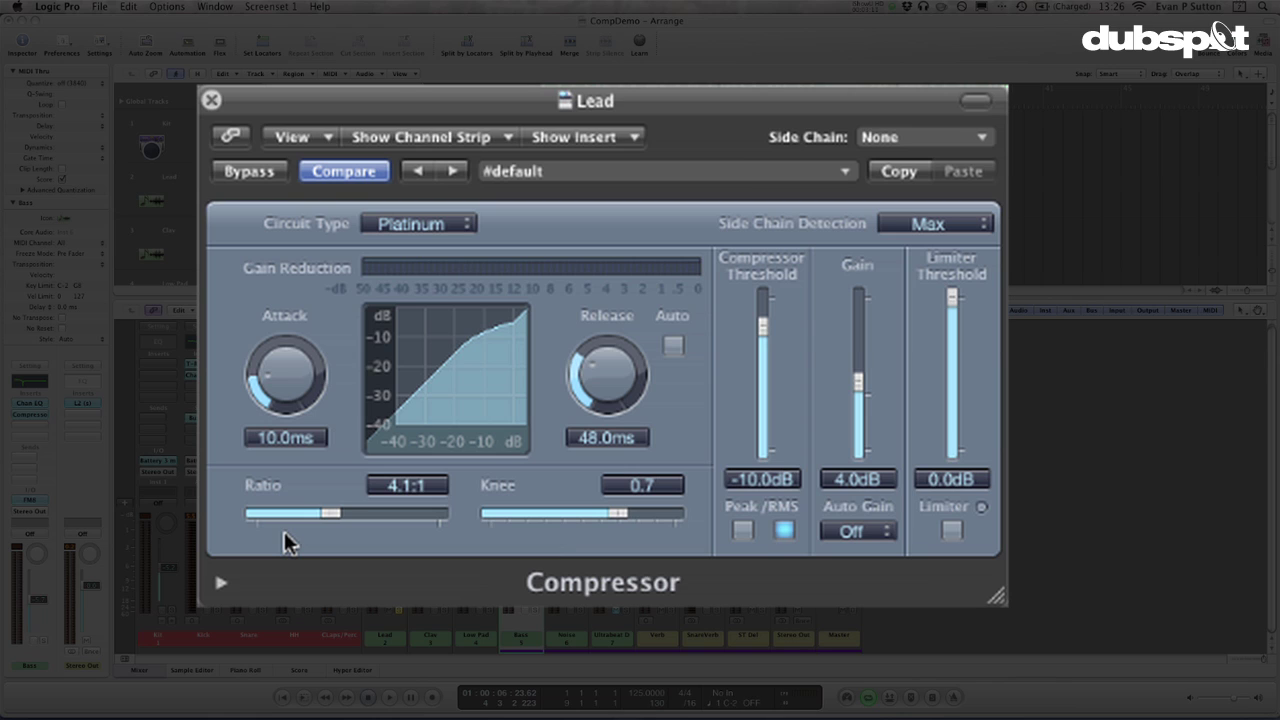
Set the Lead compressor's attack to 71.0 ms and lengthen its release to about 350 ms.
{"action": "mouse_move", "coordinate": [294, 423]}
{"action": "left_mouse_down"}
{"action": "mouse_move", "coordinate": [294, 337]}
{"action": "mouse_move", "coordinate": [295, 400]}
{"action": "left_mouse_up"}
{"action": "left_click_drag", "start_coordinate": [272, 484], "coordinate": [286, 400]}
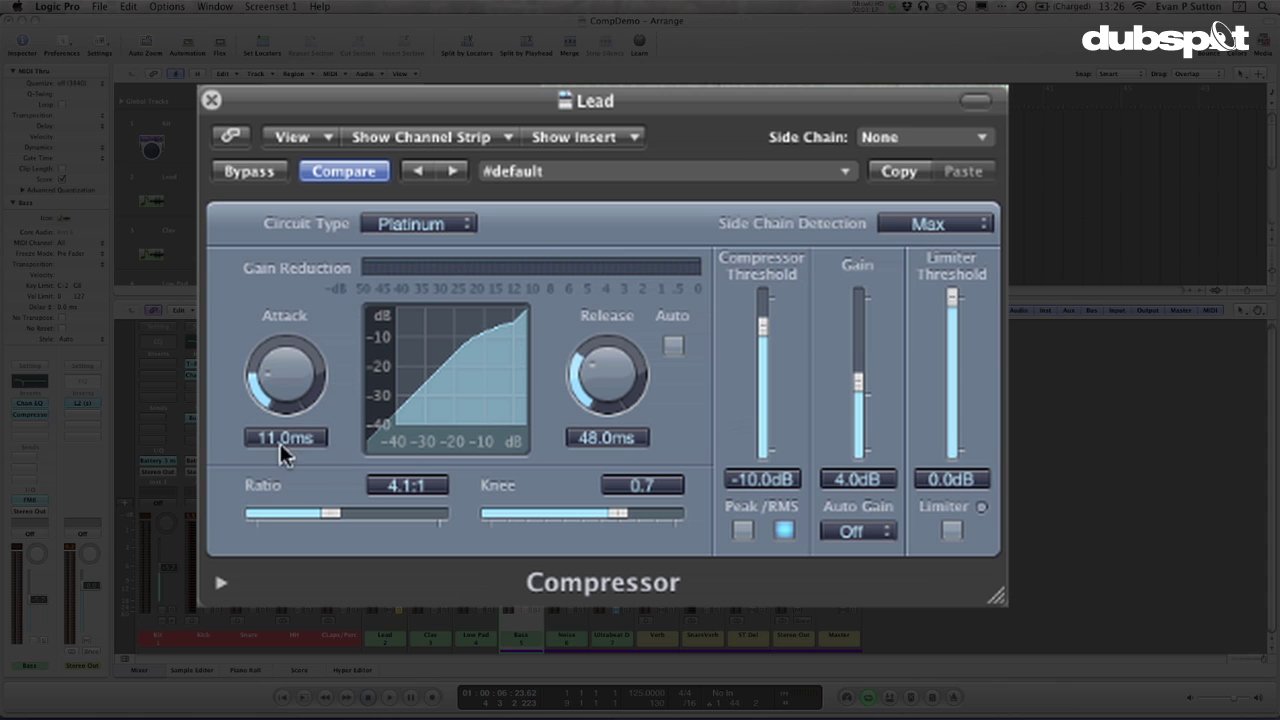
{"action": "left_click_drag", "start_coordinate": [280, 368], "coordinate": [285, 365]}
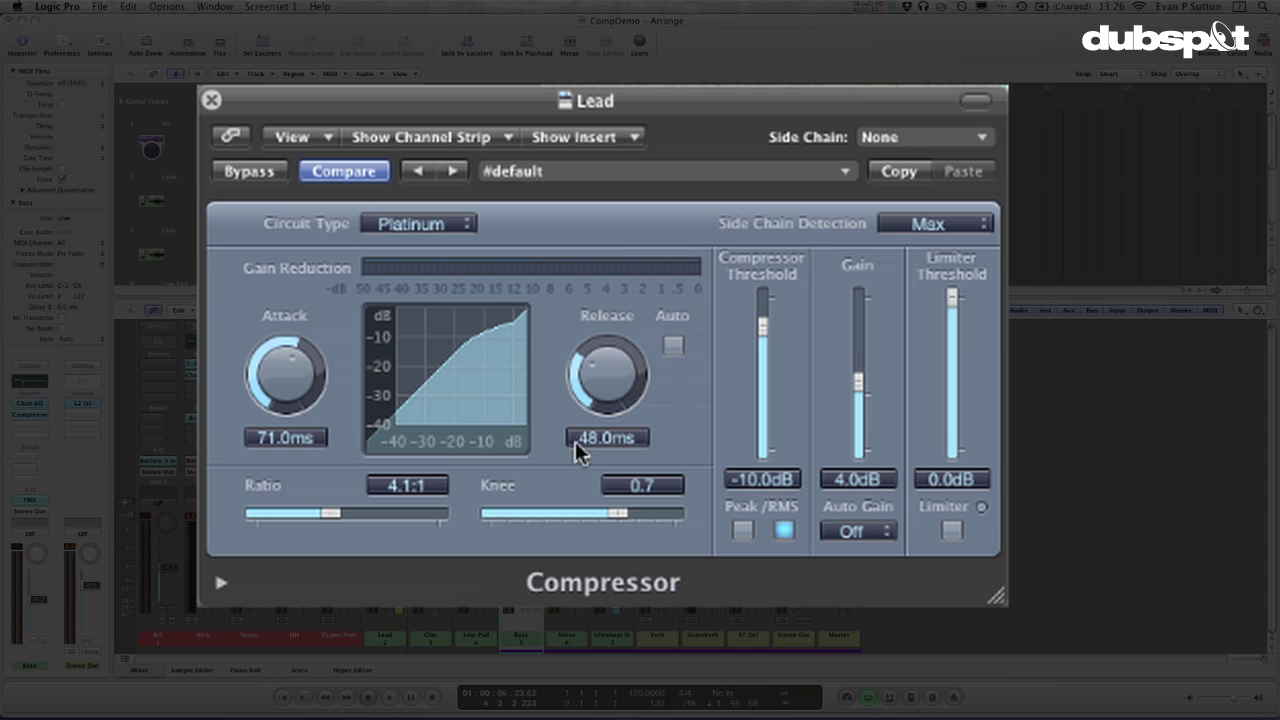
{"action": "left_click_drag", "start_coordinate": [611, 388], "coordinate": [588, 428]}
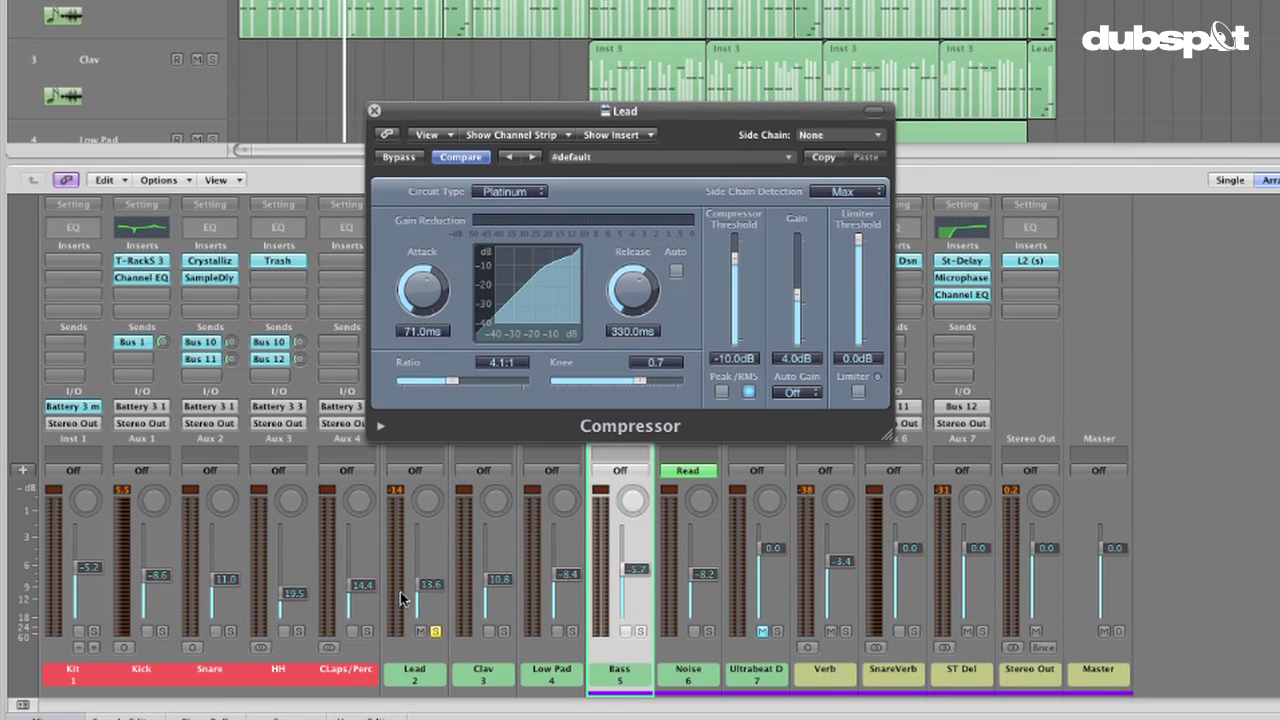
{"action": "left_click", "coordinate": [394, 642]}
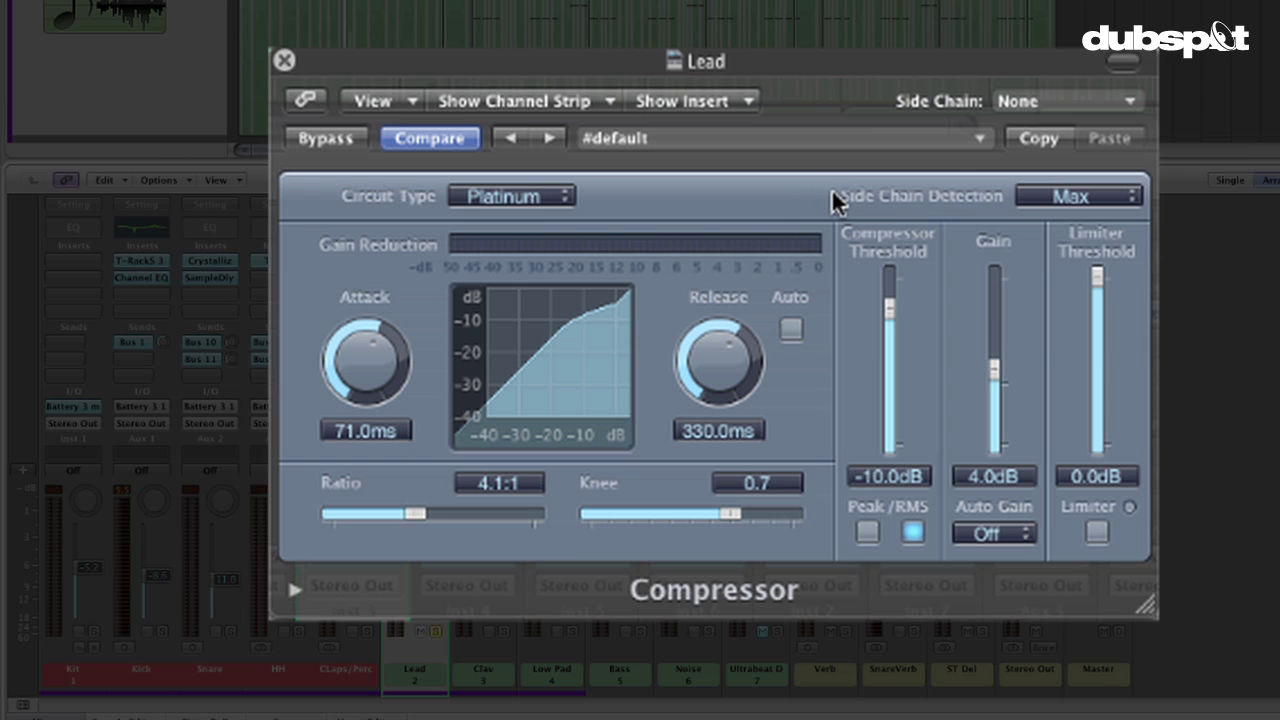
{"action": "left_click", "coordinate": [1076, 101]}
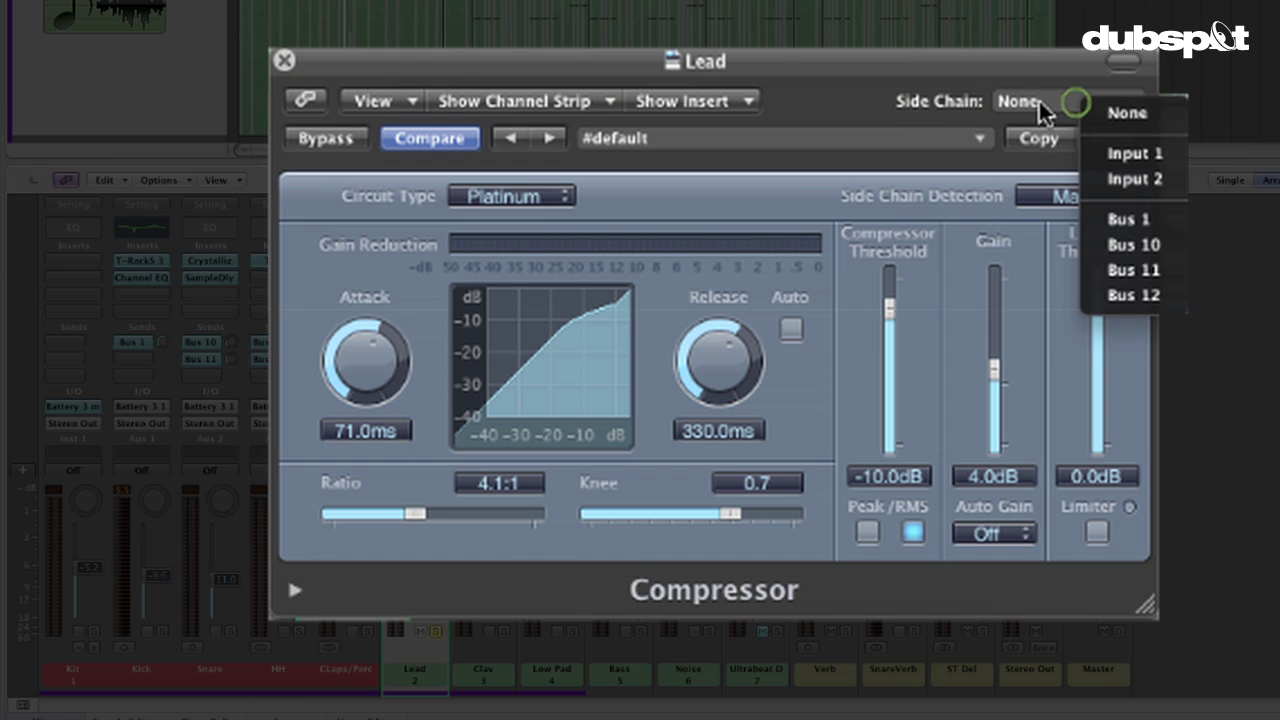
{"action": "left_click", "coordinate": [890, 103]}
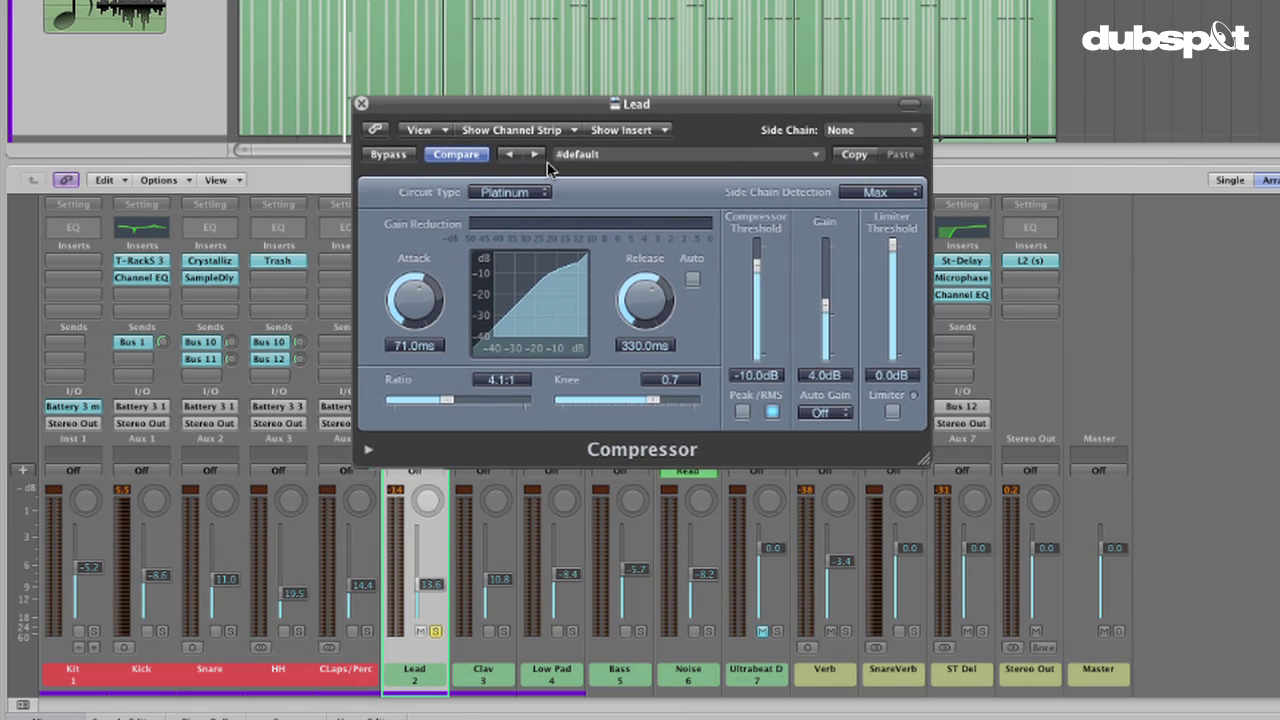
{"action": "left_click_drag", "start_coordinate": [515, 112], "coordinate": [698, 122]}
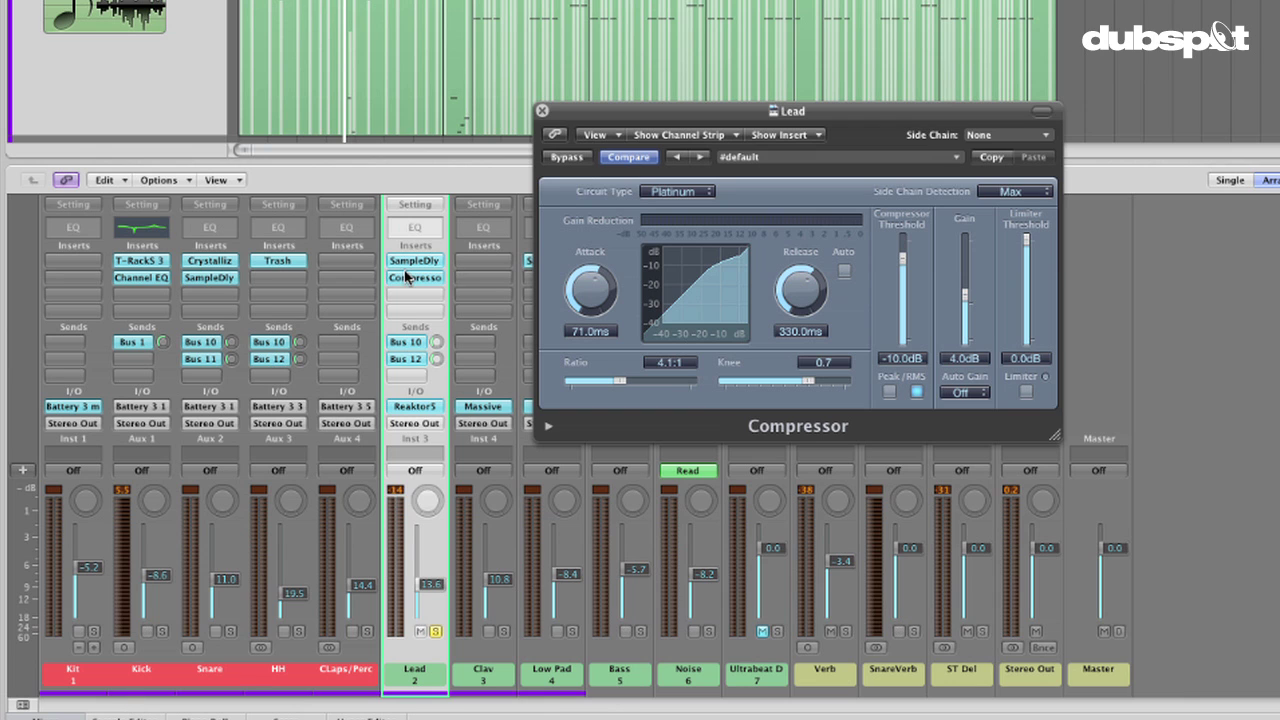
{"action": "left_click", "coordinate": [542, 111]}
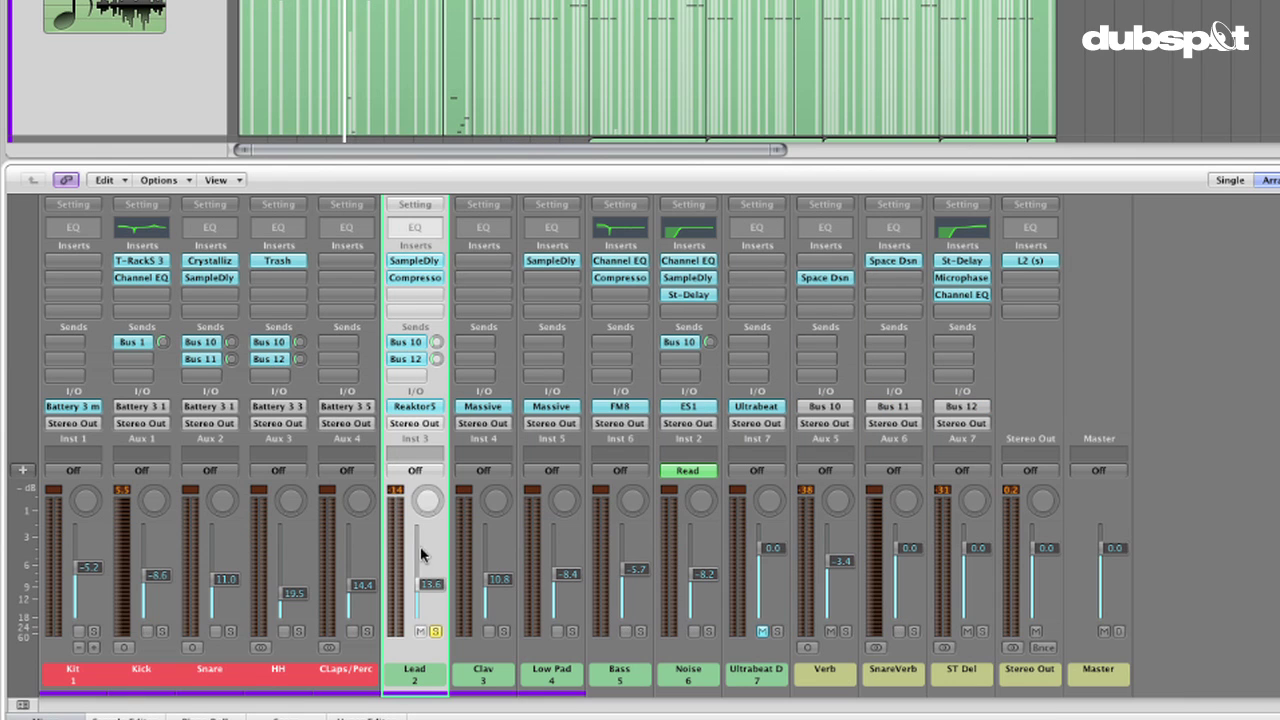
Unsolo the Lead track and solo the Kick track instead.
{"action": "left_click", "coordinate": [435, 631]}
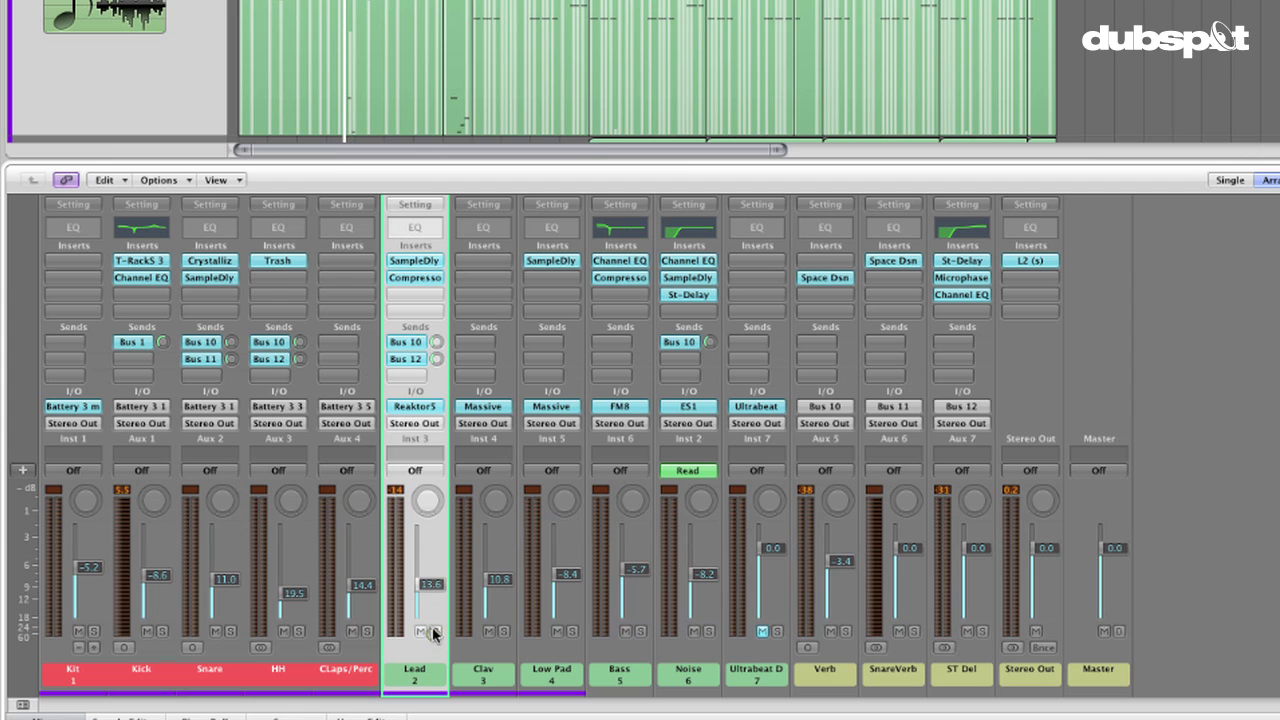
{"action": "left_click", "coordinate": [162, 631]}
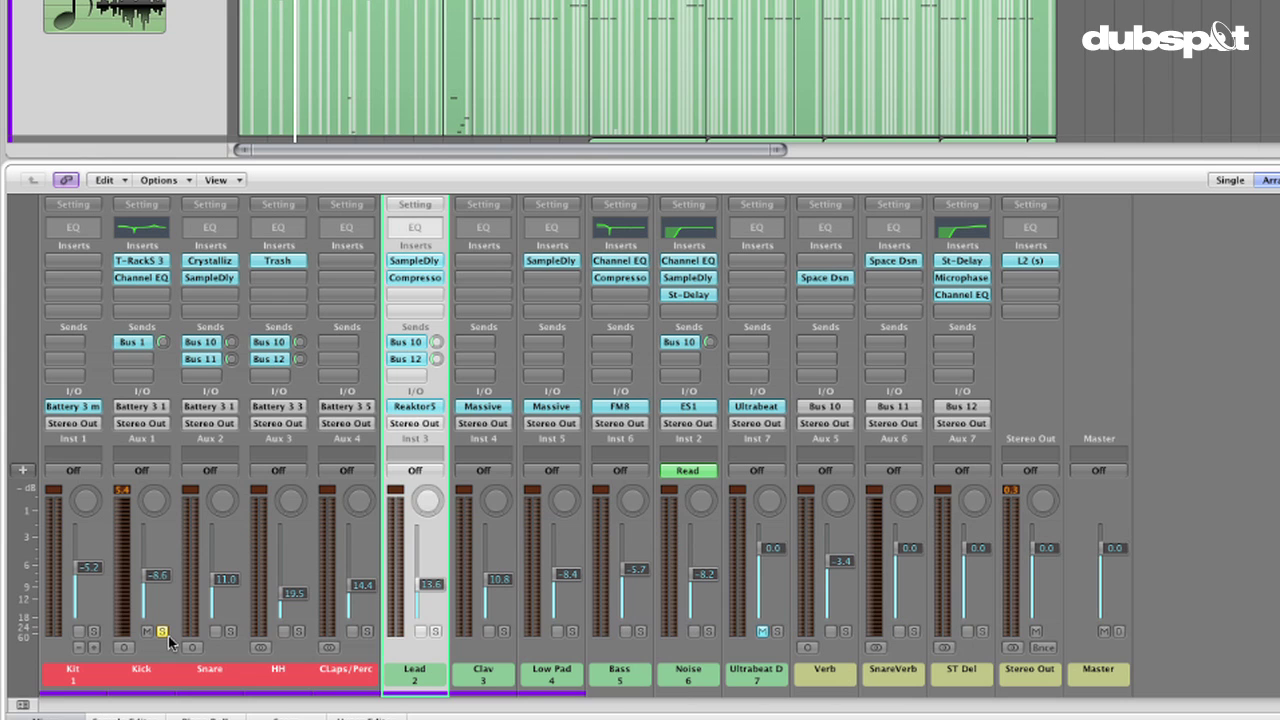
Select and unmute the Ultrabeat D track, open Ultrabeat and solo the Kick 1 voice.
{"action": "left_click", "coordinate": [752, 662]}
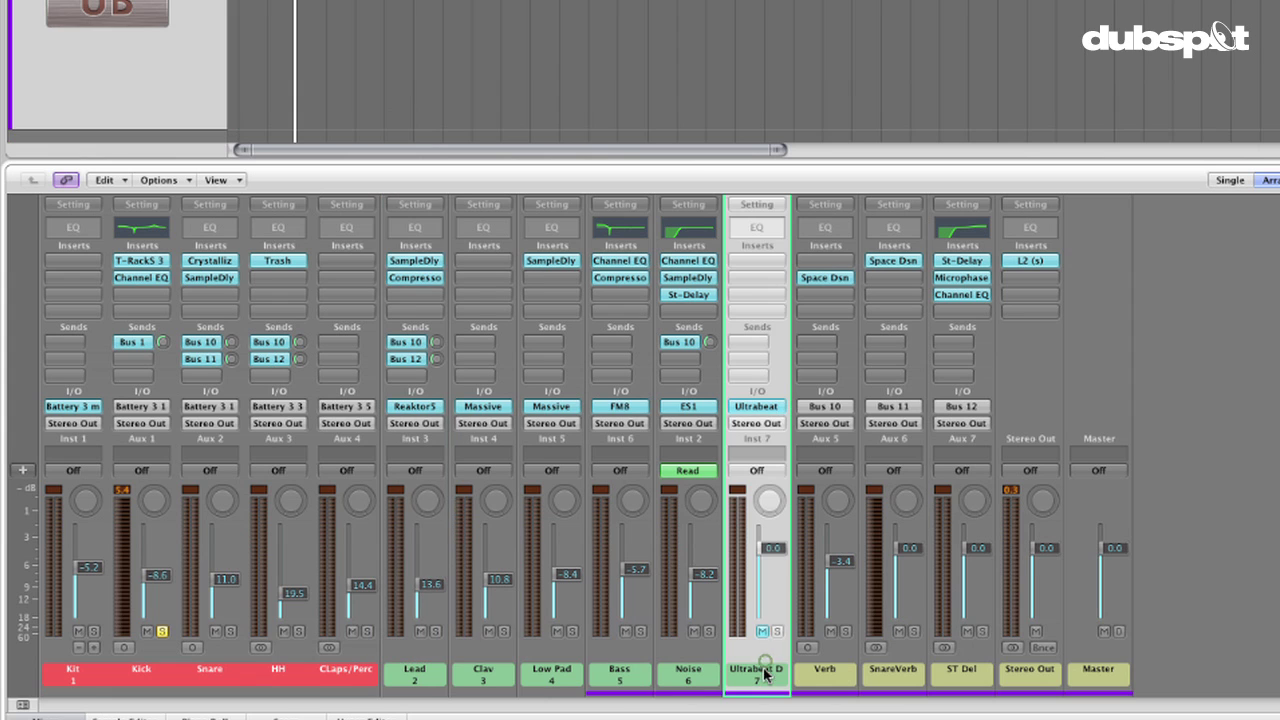
{"action": "left_click", "coordinate": [762, 631]}
{"action": "left_click", "coordinate": [770, 406]}
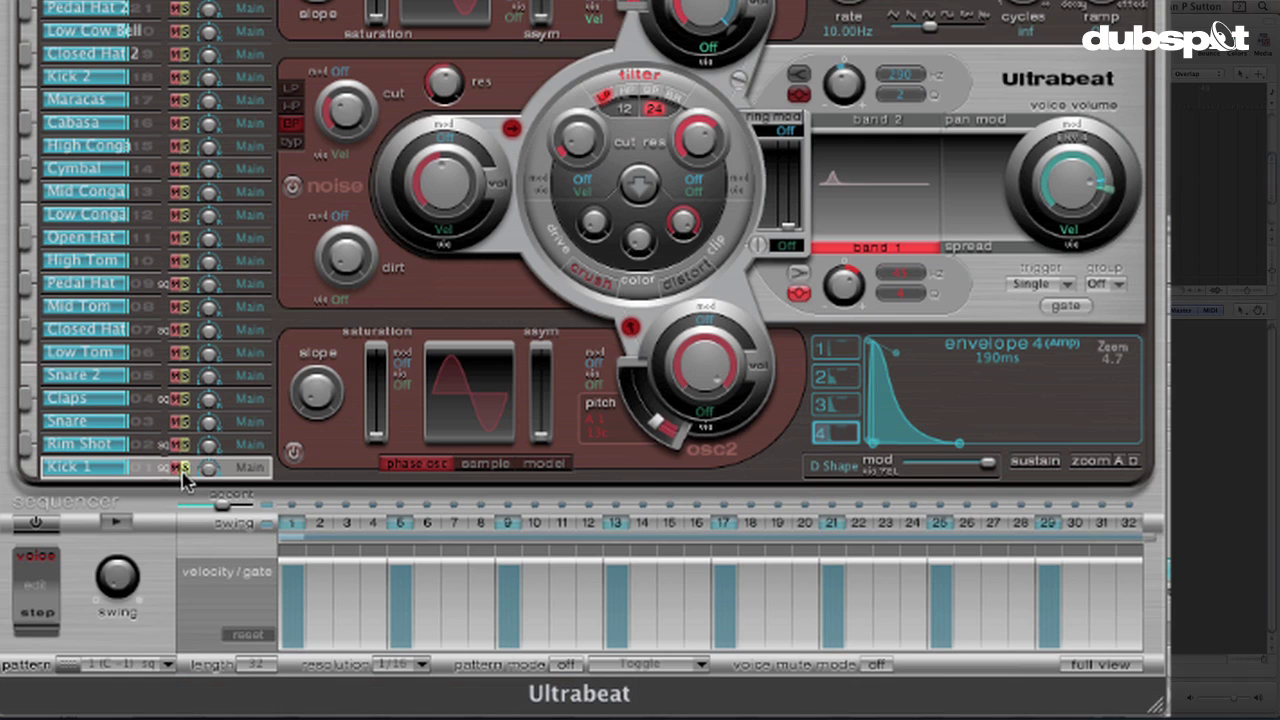
{"action": "left_click", "coordinate": [183, 472]}
Switch on Ultrabeat's step sequencer with the Kick 1 pattern and test-play it.
{"action": "left_click", "coordinate": [38, 524]}
{"action": "left_click", "coordinate": [146, 440]}
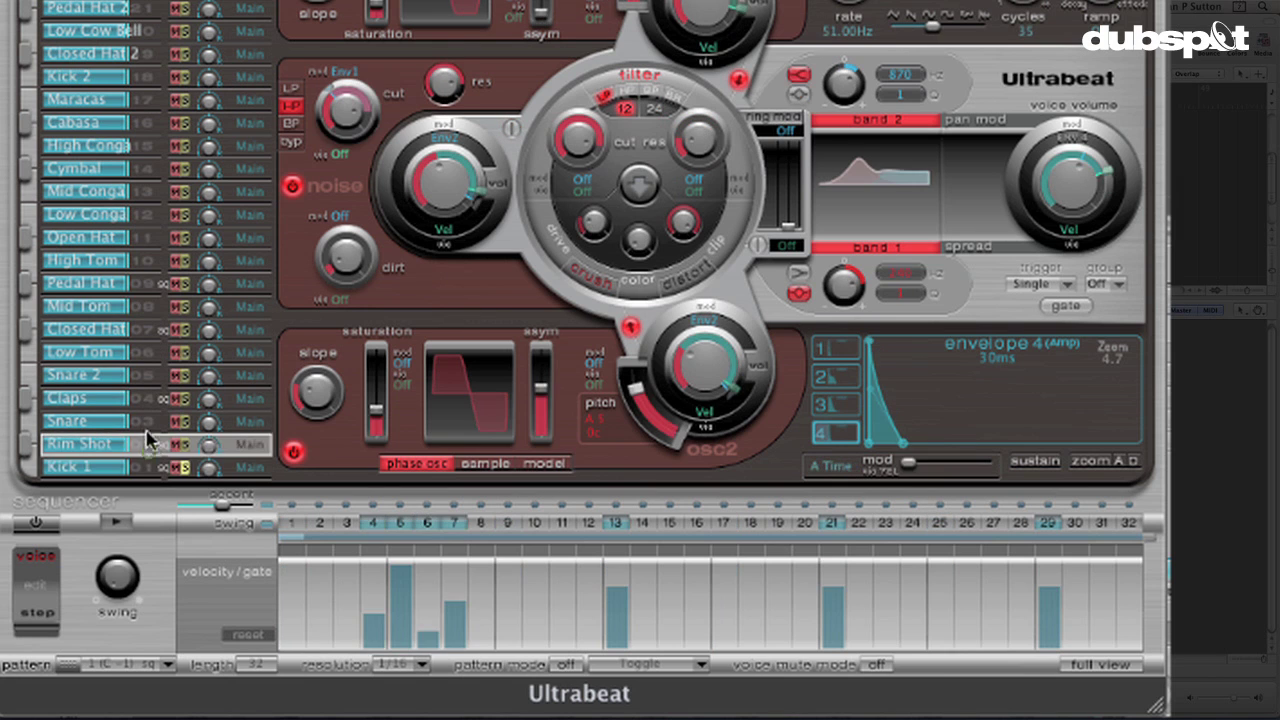
{"action": "left_click", "coordinate": [138, 466]}
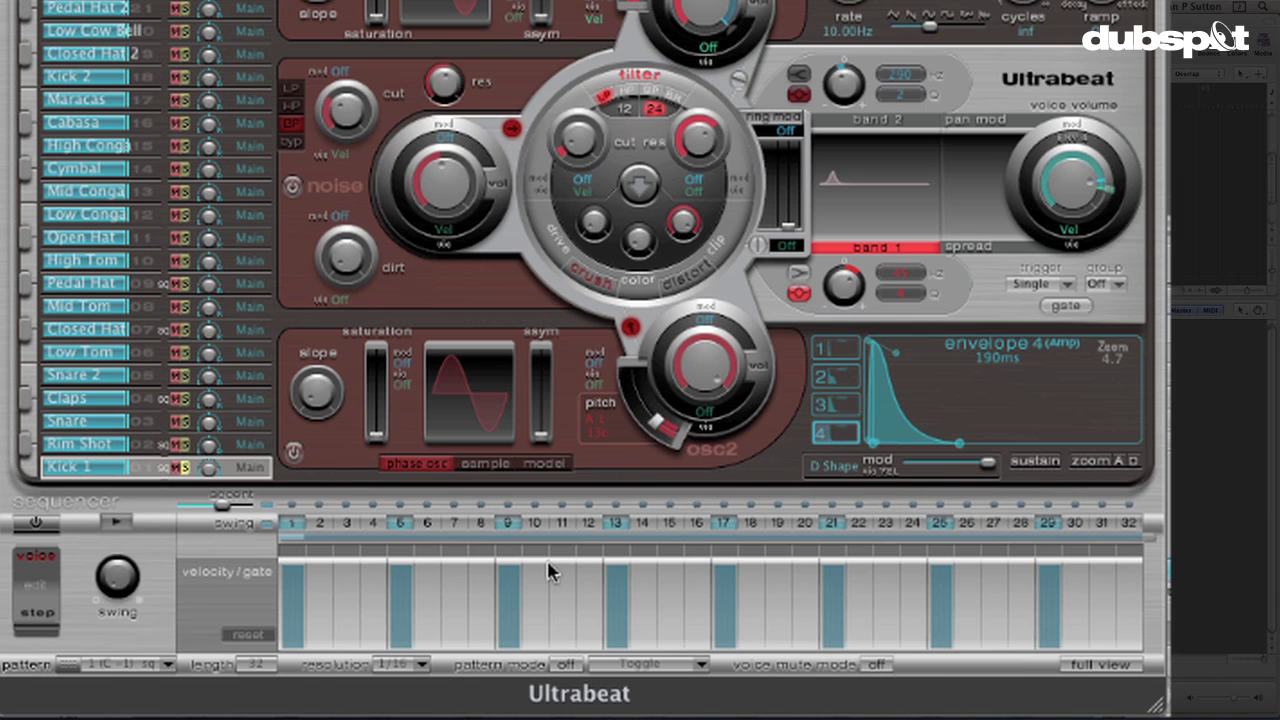
{"action": "left_click", "coordinate": [36, 521]}
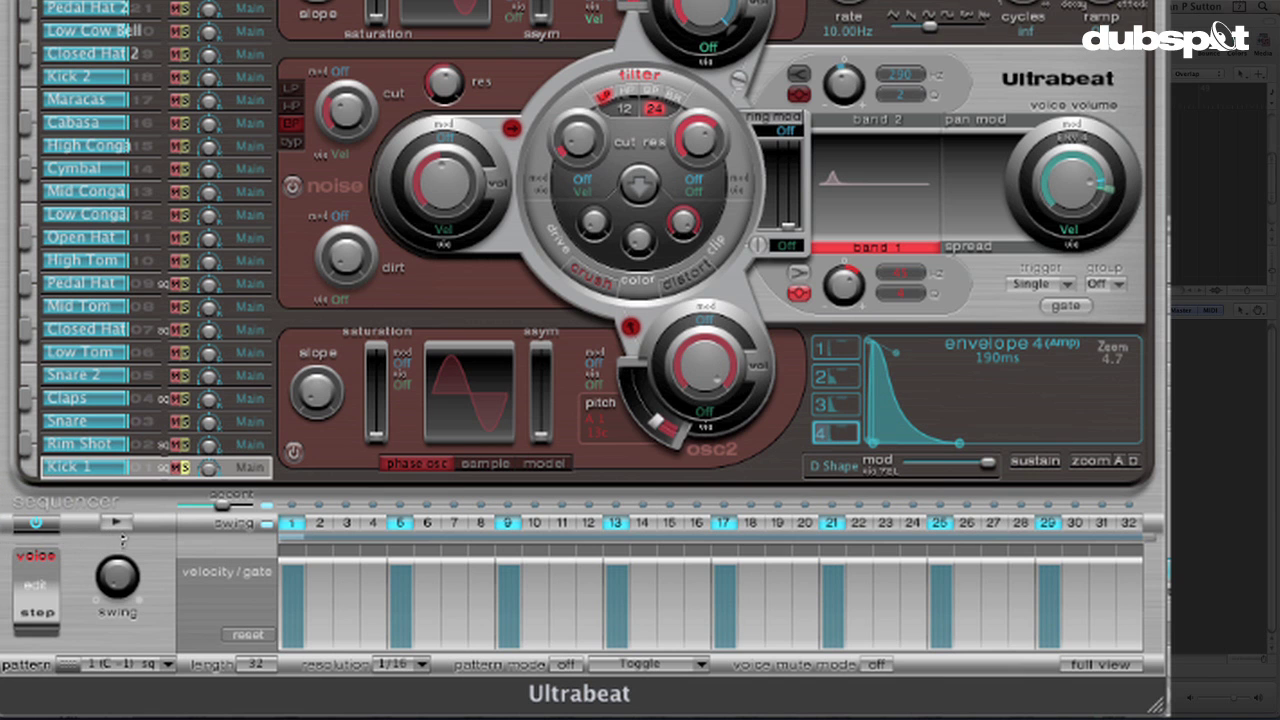
{"action": "left_click", "coordinate": [118, 524]}
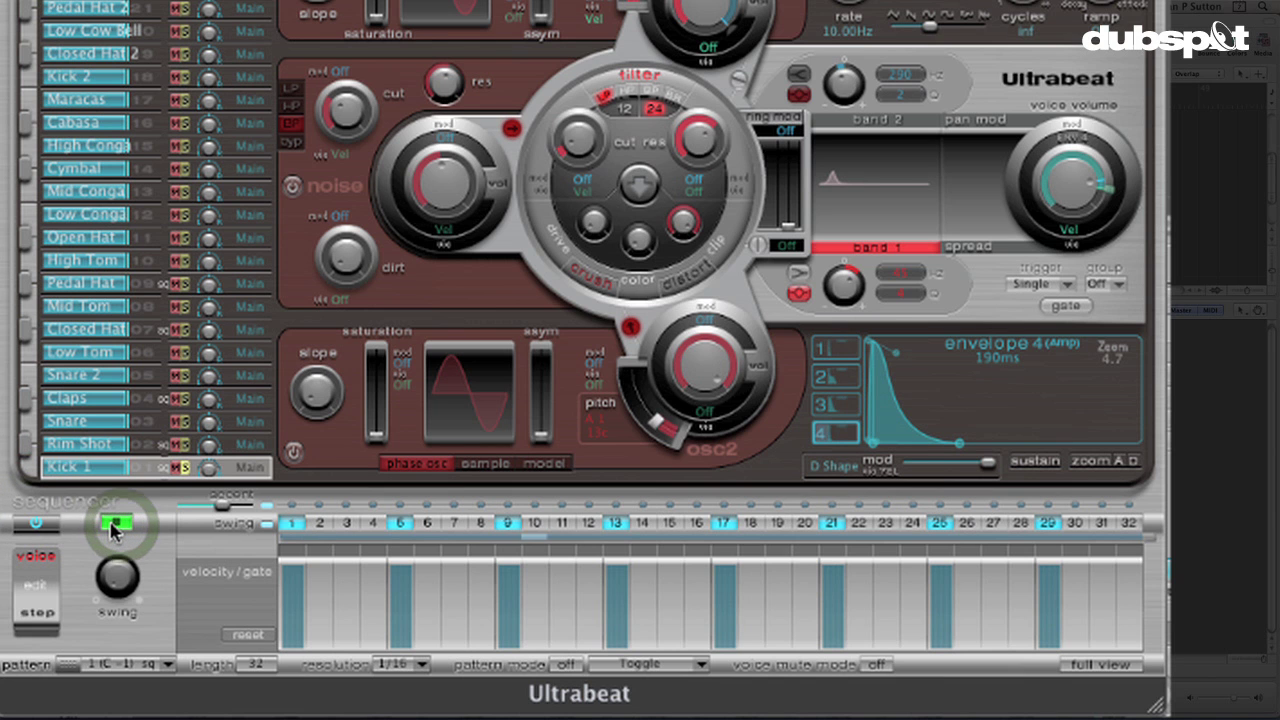
{"action": "left_click", "coordinate": [114, 526]}
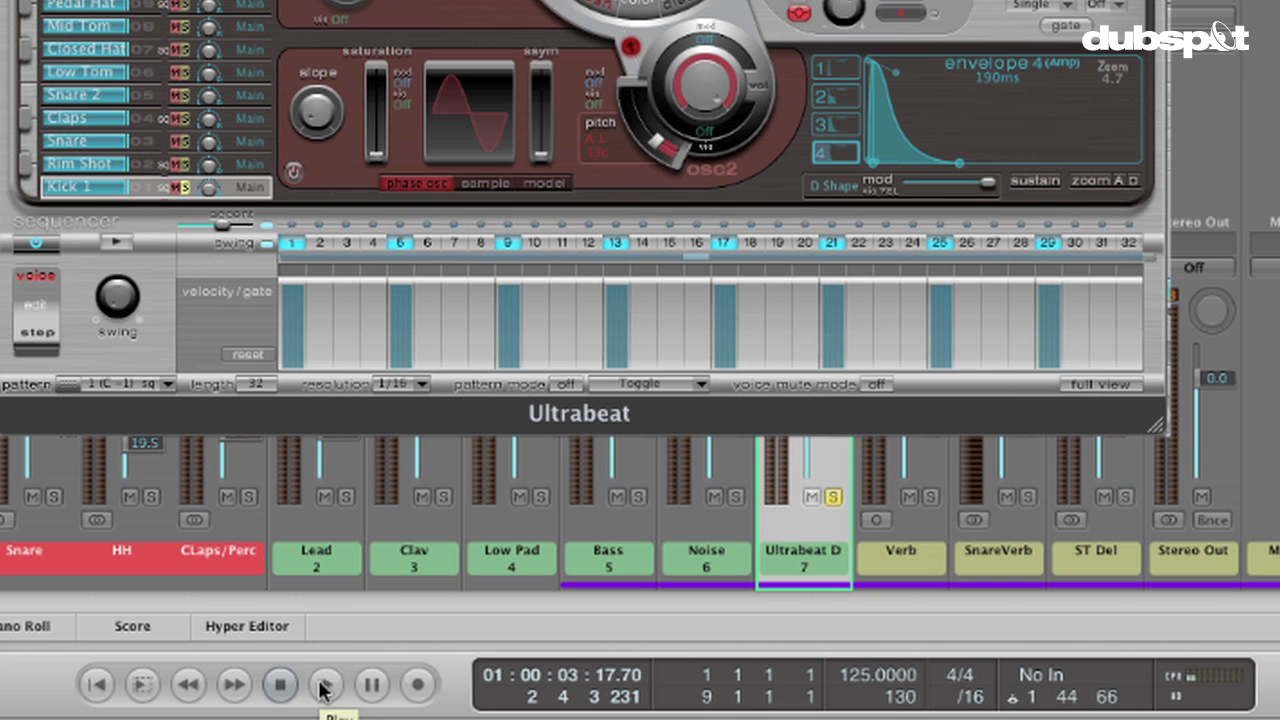
Check the kick pattern against song playback, then close the Ultrabeat window.
{"action": "left_click", "coordinate": [323, 687]}
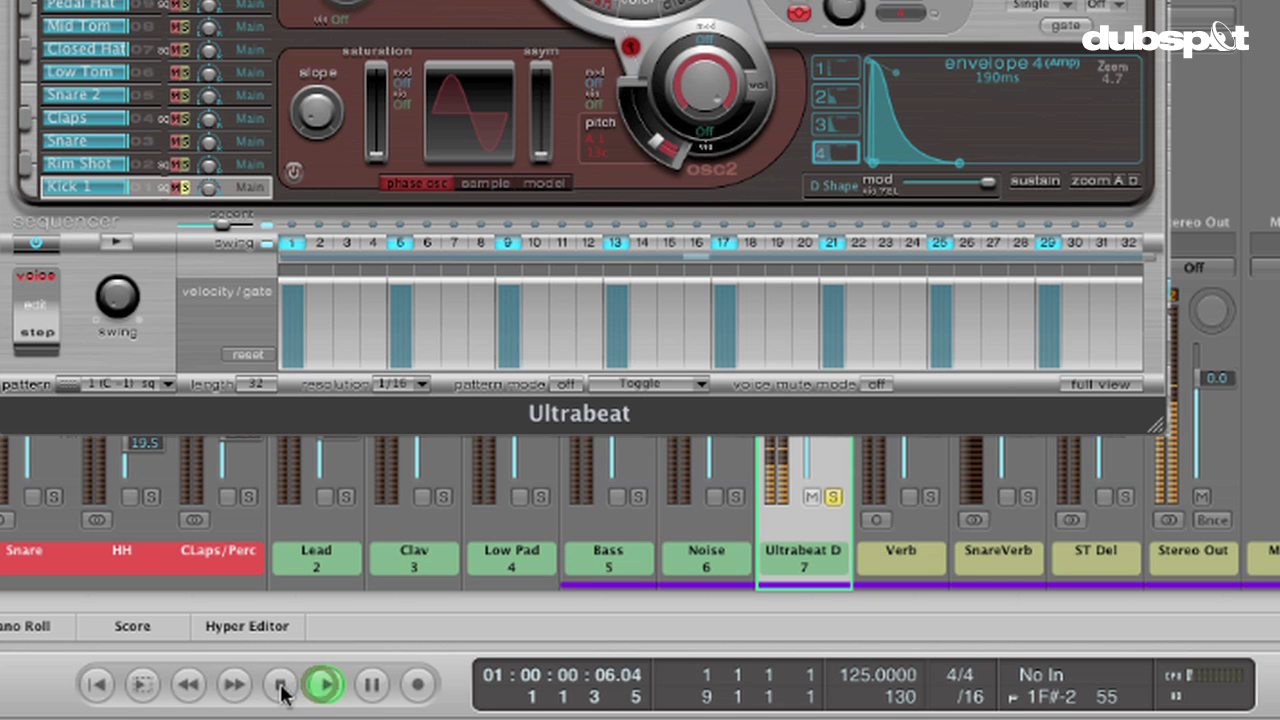
{"action": "left_click", "coordinate": [281, 687]}
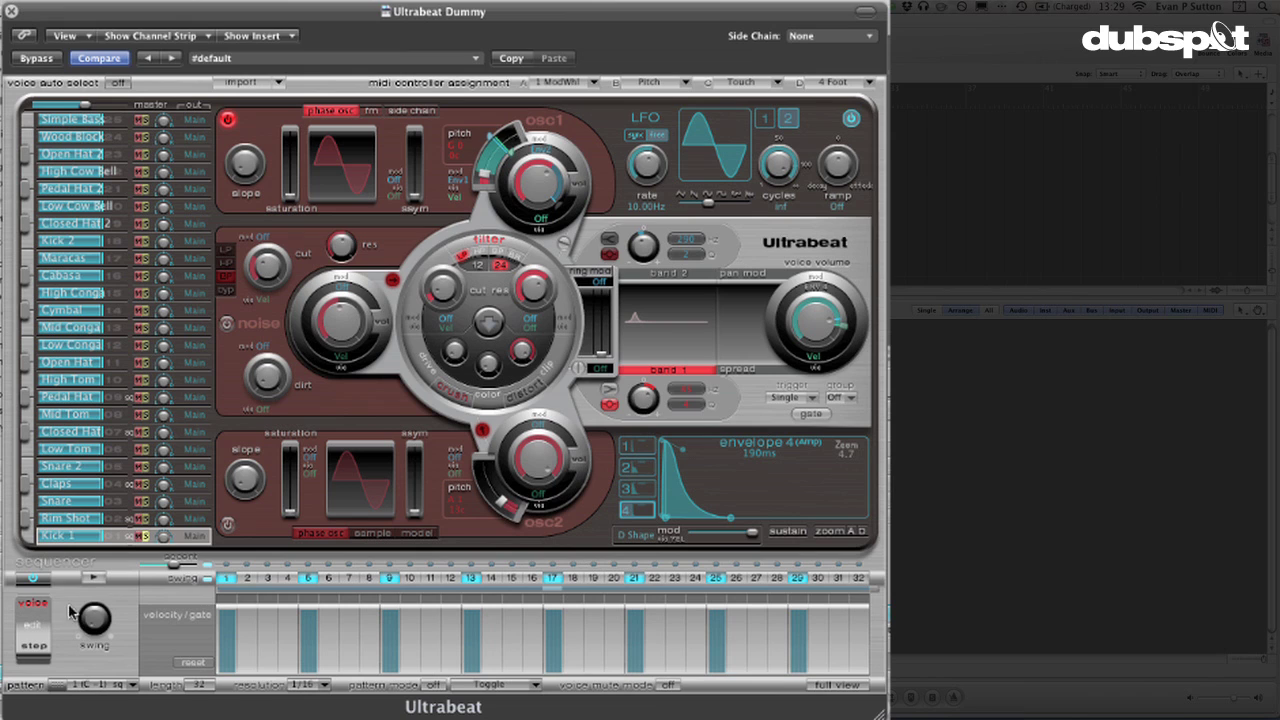
{"action": "left_click", "coordinate": [92, 577]}
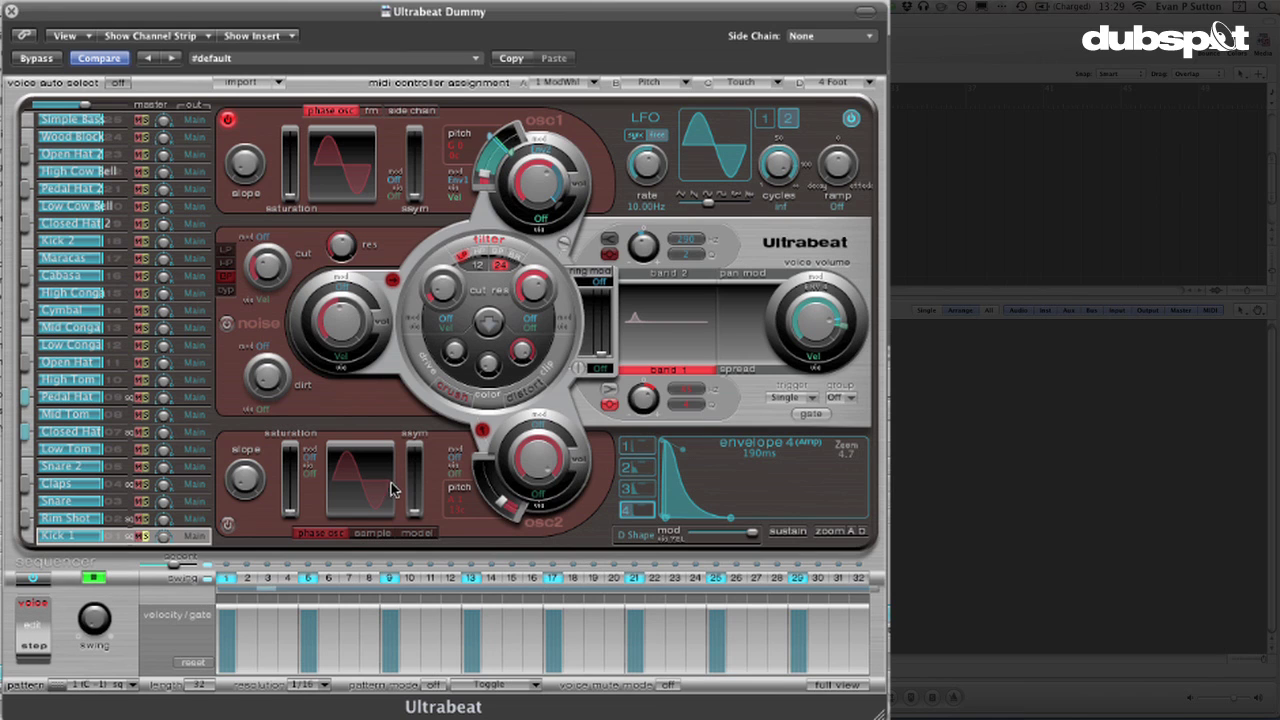
{"action": "key", "text": "space"}
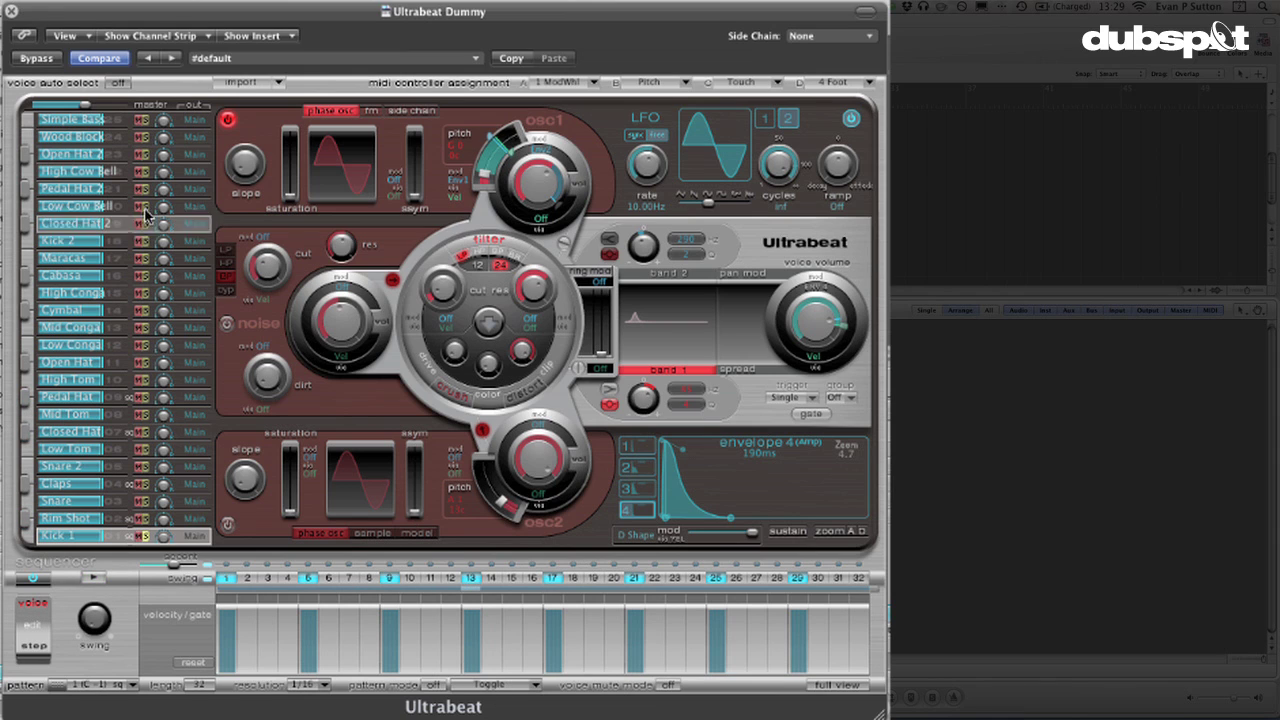
{"action": "left_click", "coordinate": [12, 10]}
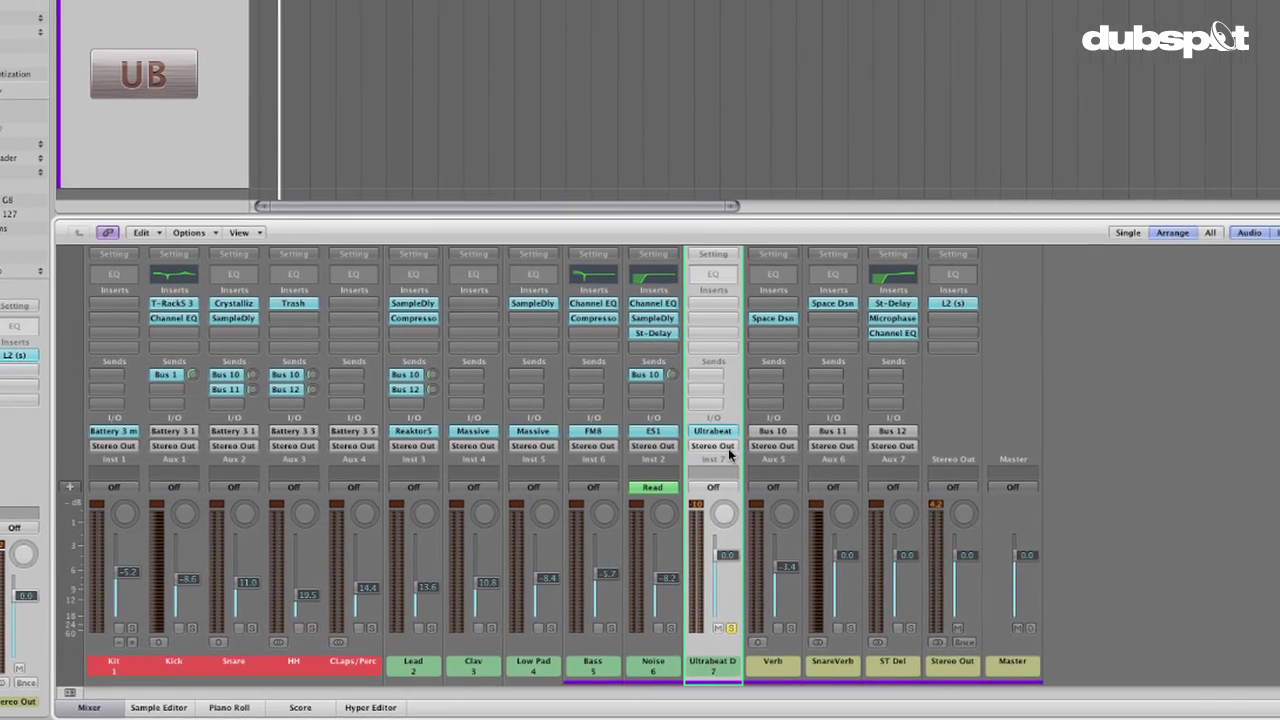
Route the Ultrabeat channel's output to Bus 5.
{"action": "left_click", "coordinate": [622, 472]}
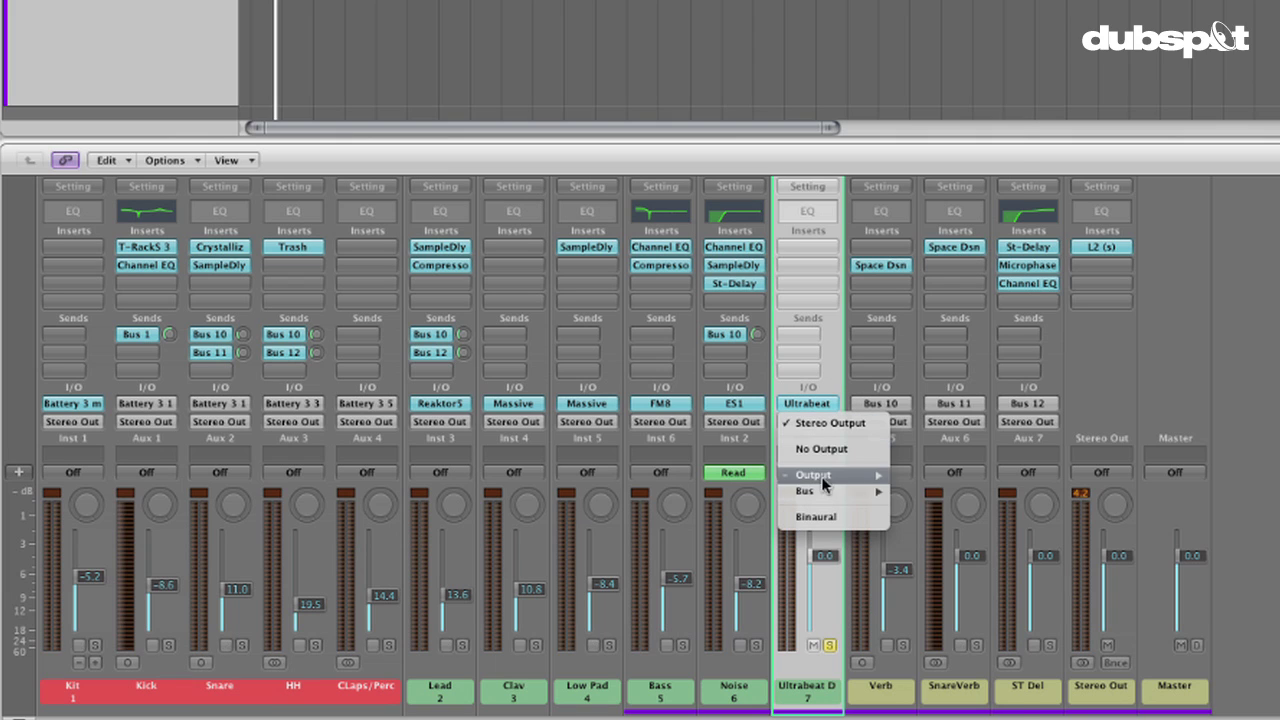
{"action": "mouse_move", "coordinate": [820, 489]}
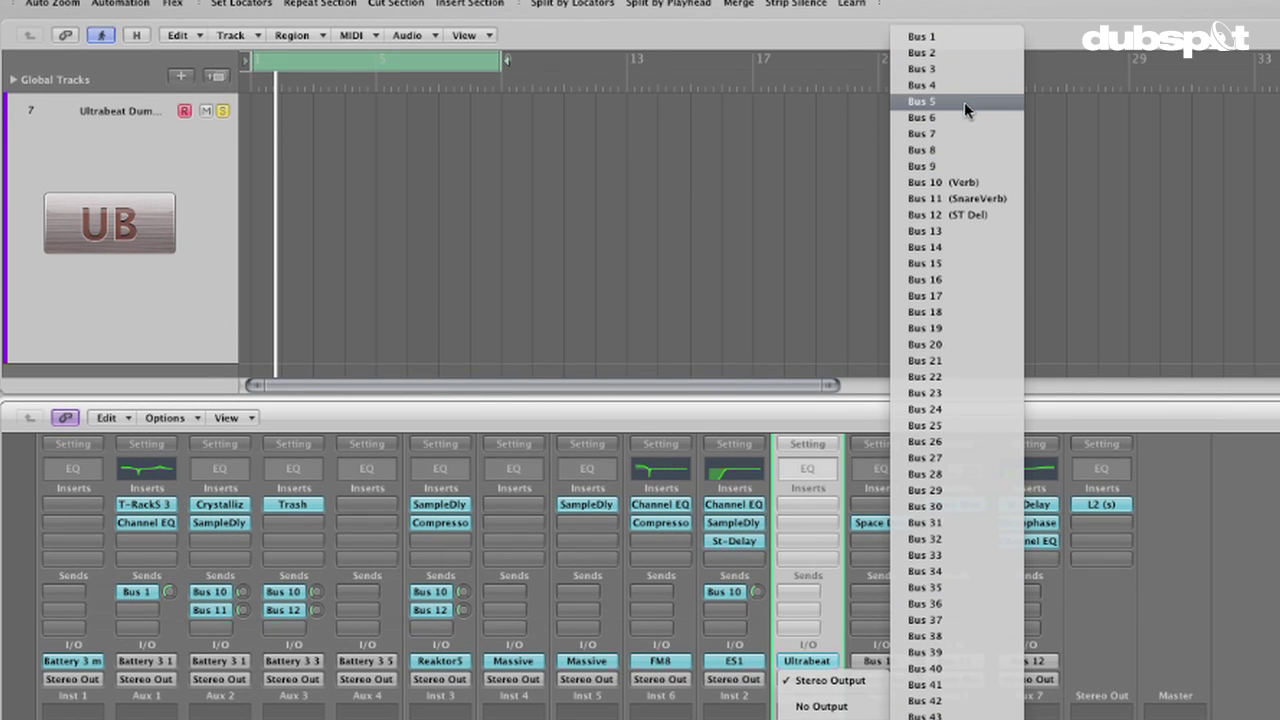
{"action": "left_click", "coordinate": [964, 104]}
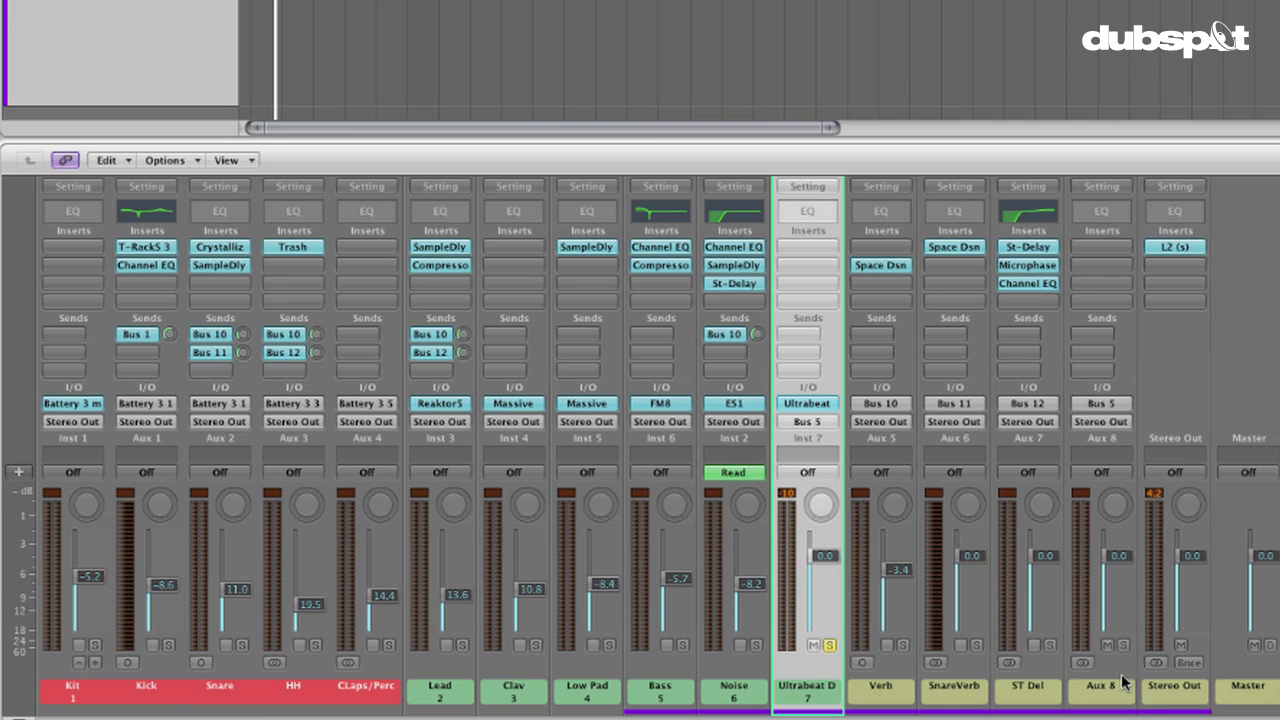
Delete the auto-created Aux 8 channel.
{"action": "left_click", "coordinate": [1124, 683]}
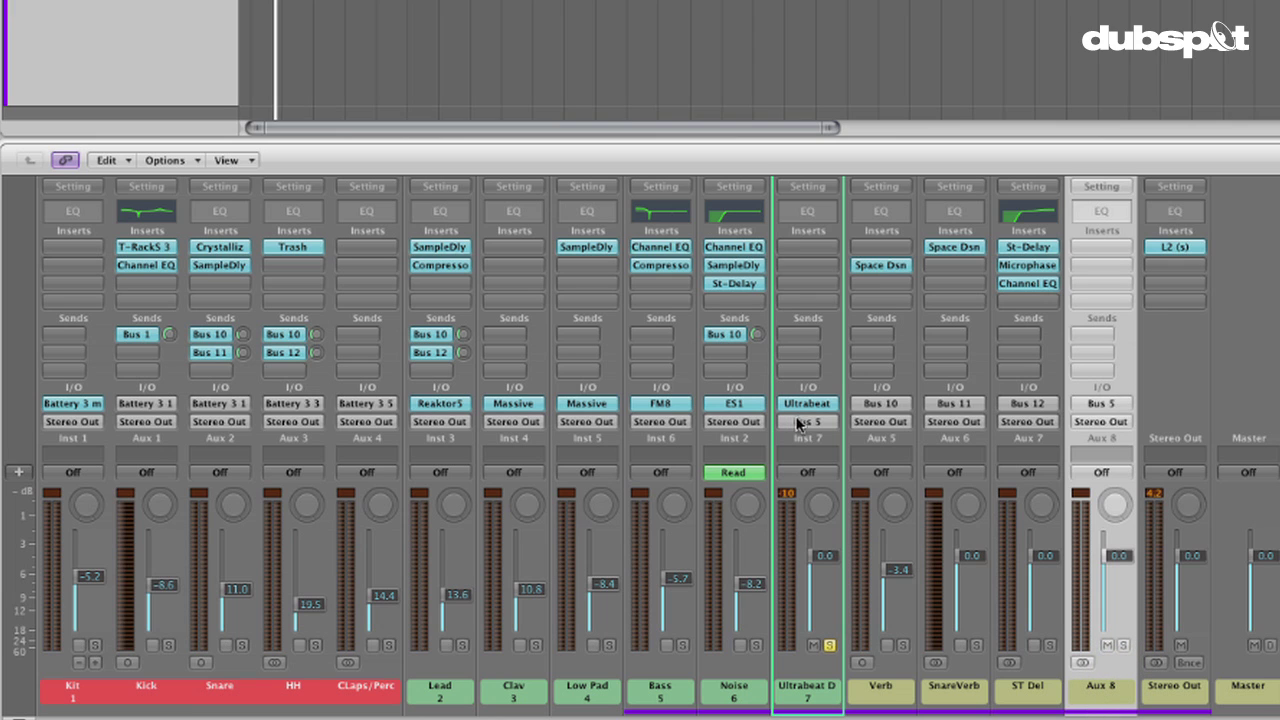
{"action": "key", "text": "Delete"}
{"action": "left_click", "coordinate": [818, 53]}
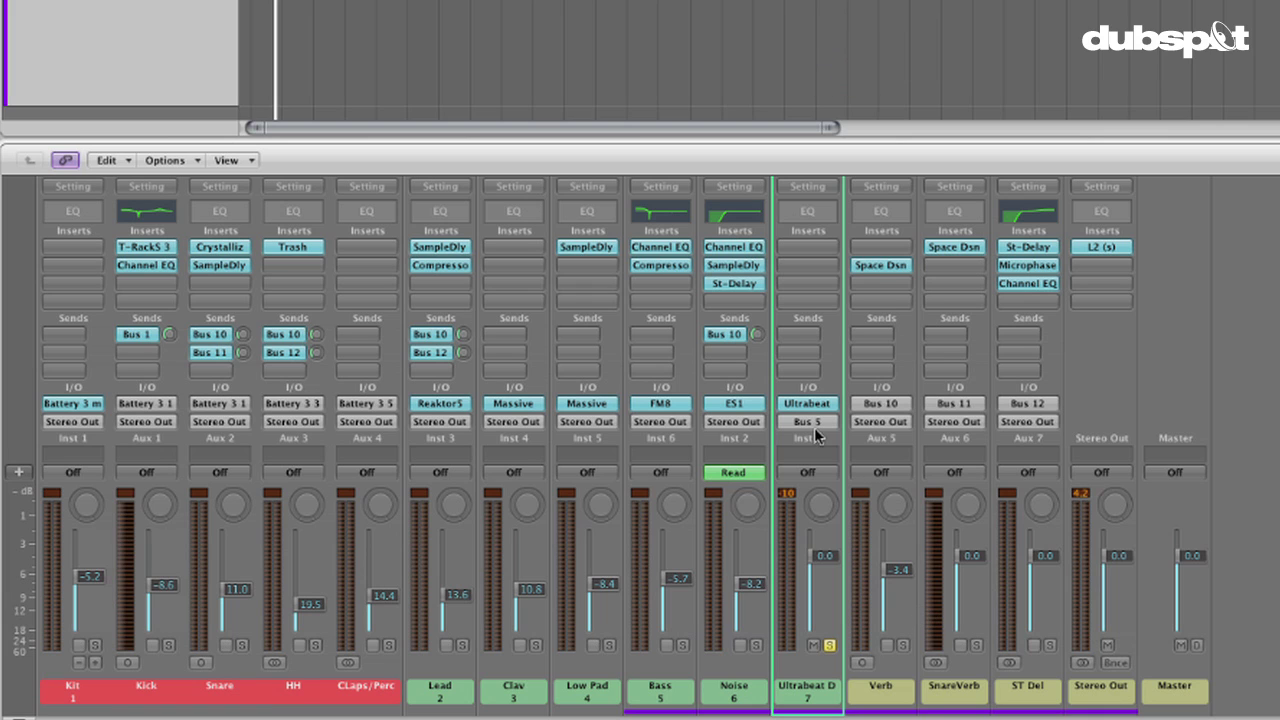
Leave the Ultrabeat channel unsoloed.
{"action": "left_click", "coordinate": [829, 645]}
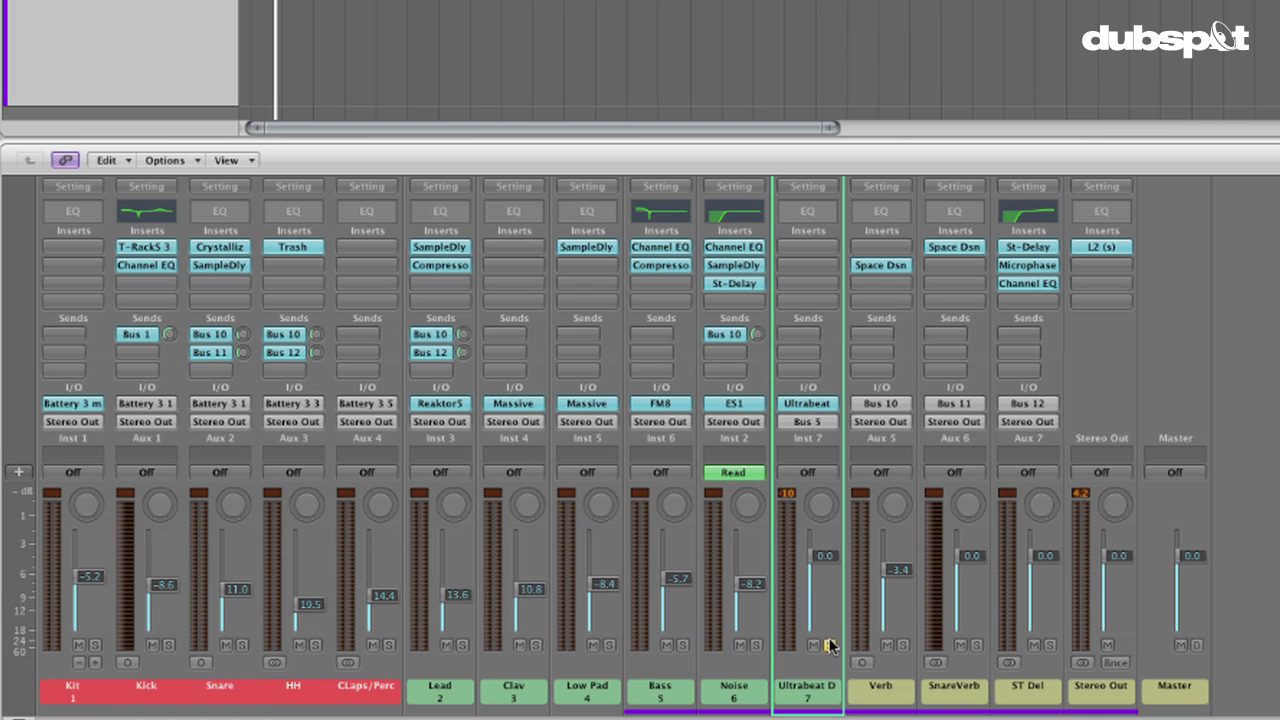
{"action": "left_click", "coordinate": [829, 645]}
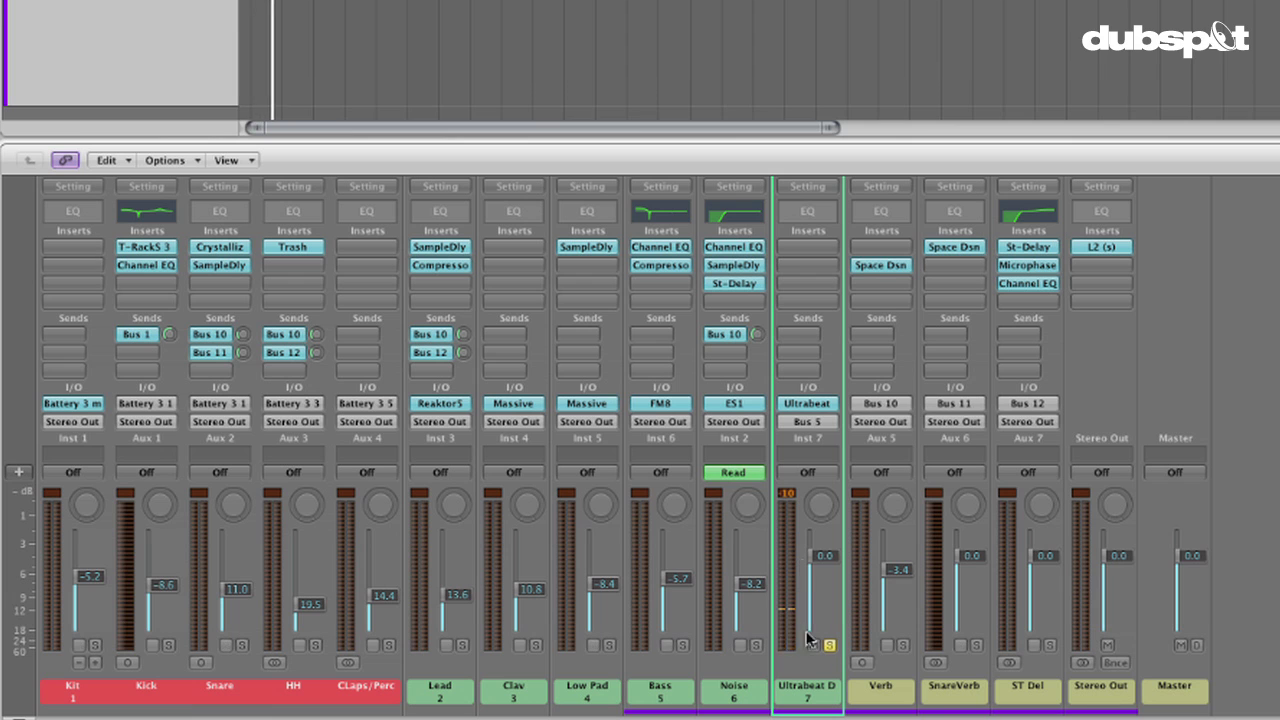
{"action": "left_click", "coordinate": [830, 646]}
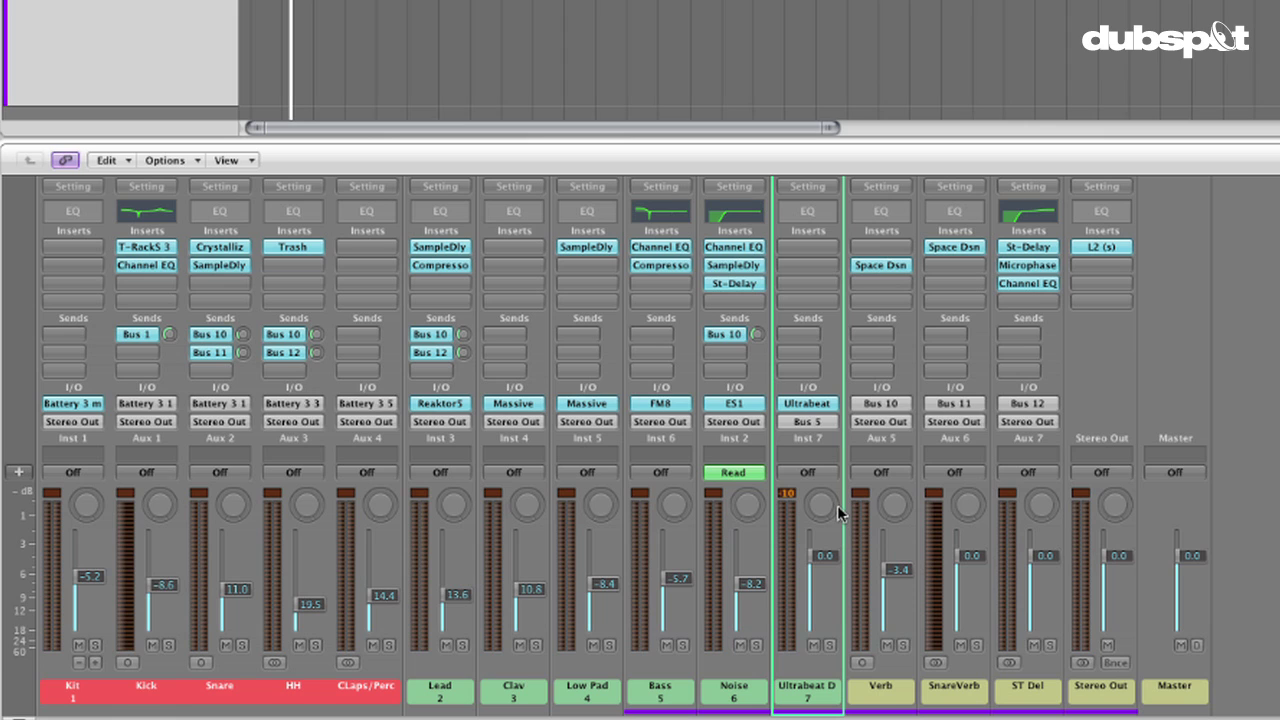
Solo the Lead channel and close its existing compressor window.
{"action": "left_click", "coordinate": [462, 647]}
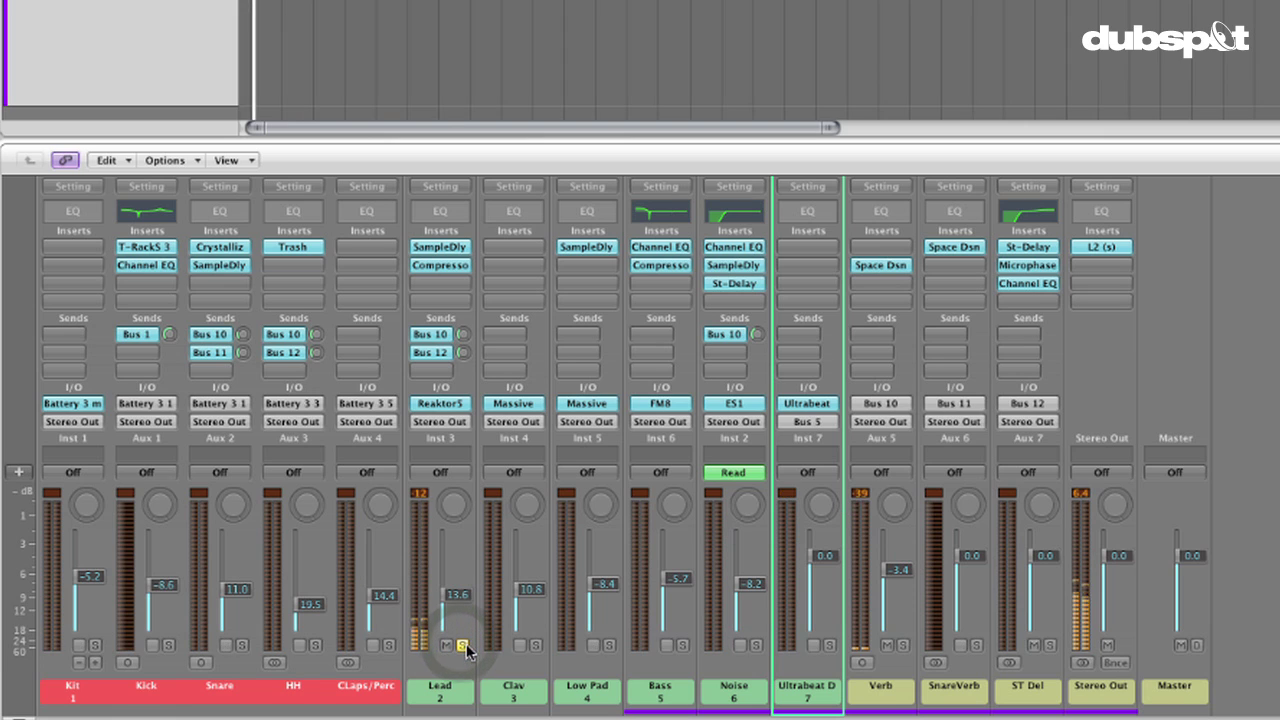
{"action": "left_click", "coordinate": [438, 288]}
{"action": "left_click", "coordinate": [440, 266]}
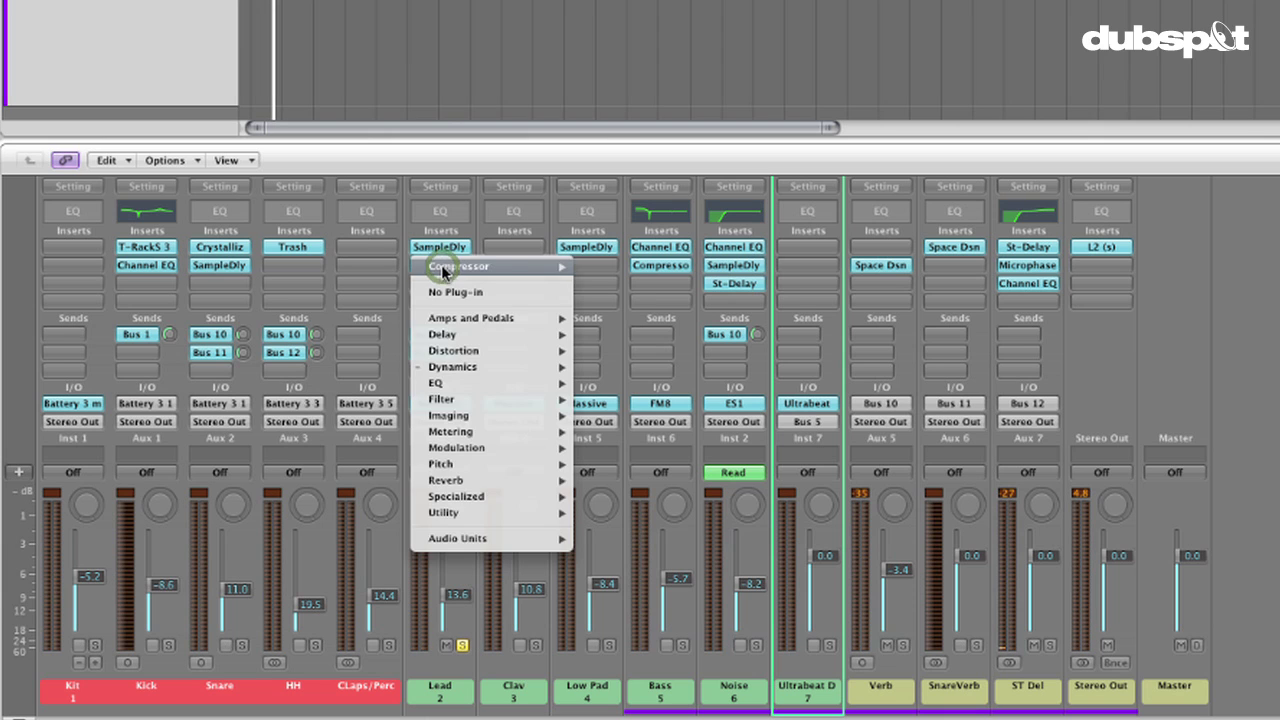
{"action": "left_click", "coordinate": [444, 270]}
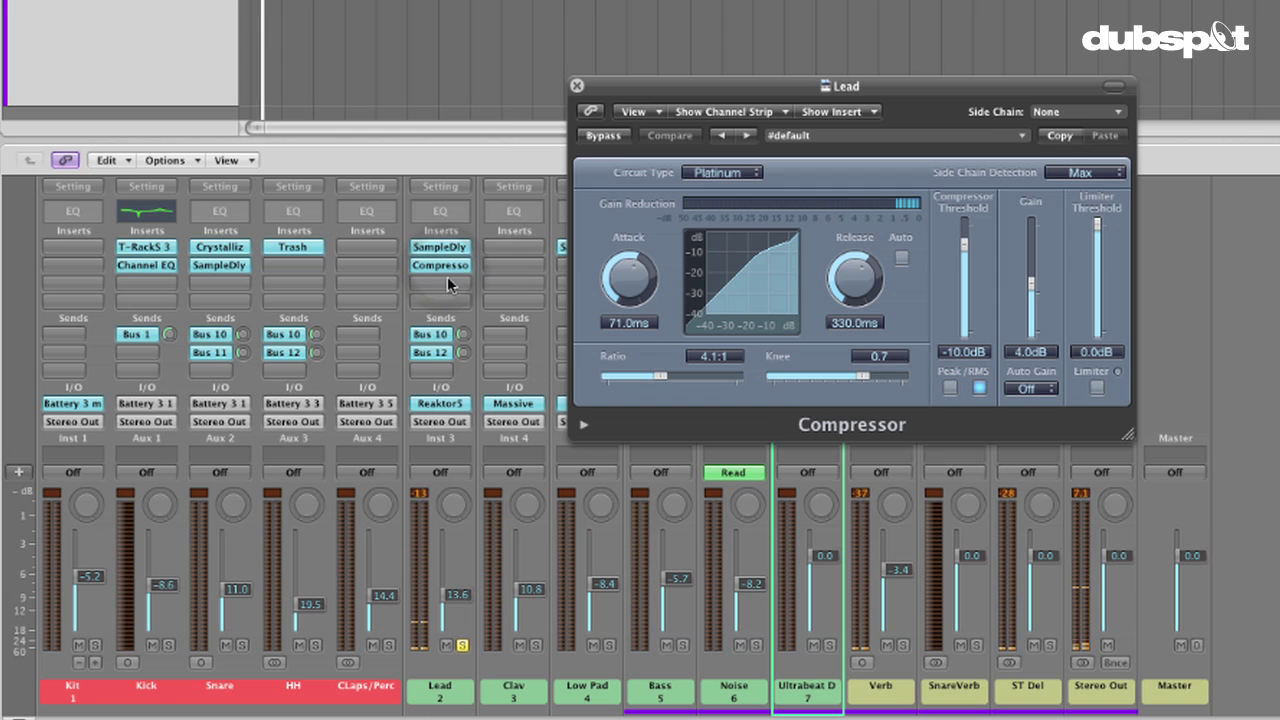
{"action": "left_click", "coordinate": [576, 86]}
Add a second Compressor to an empty insert slot on the Lead channel.
{"action": "left_click", "coordinate": [436, 291]}
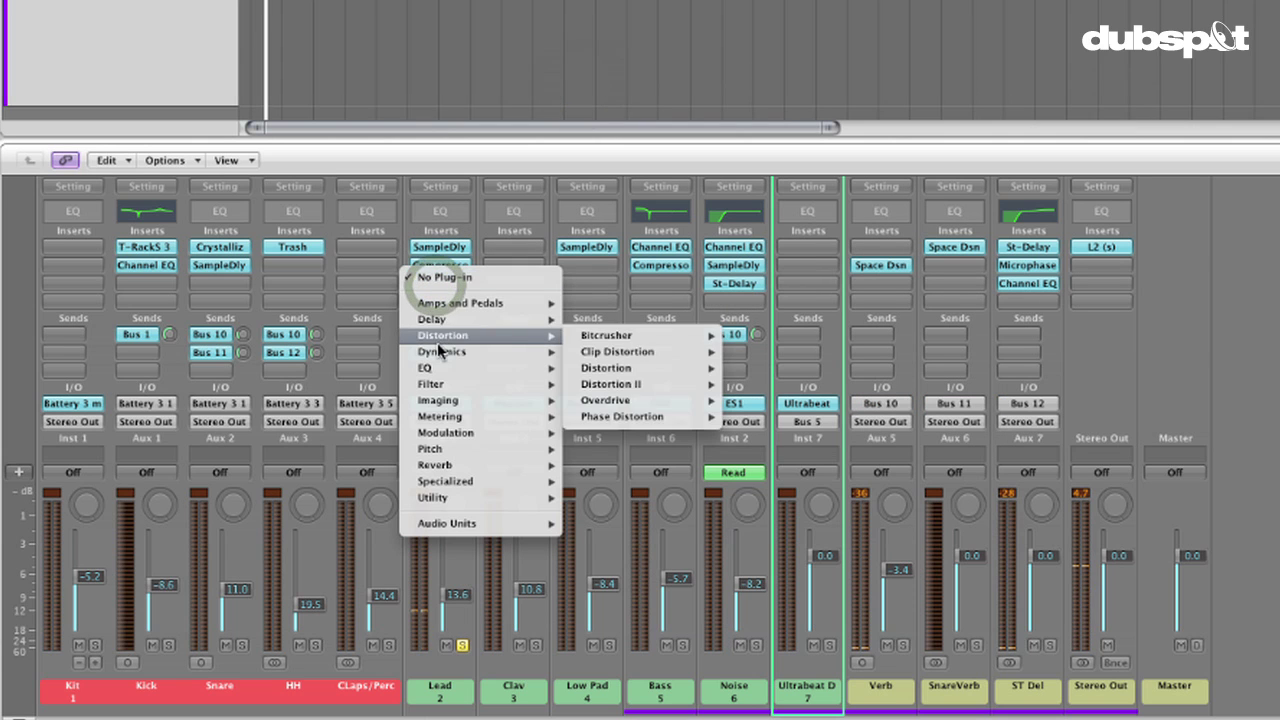
{"action": "mouse_move", "coordinate": [451, 352]}
{"action": "mouse_move", "coordinate": [615, 370]}
{"action": "left_click", "coordinate": [739, 374]}
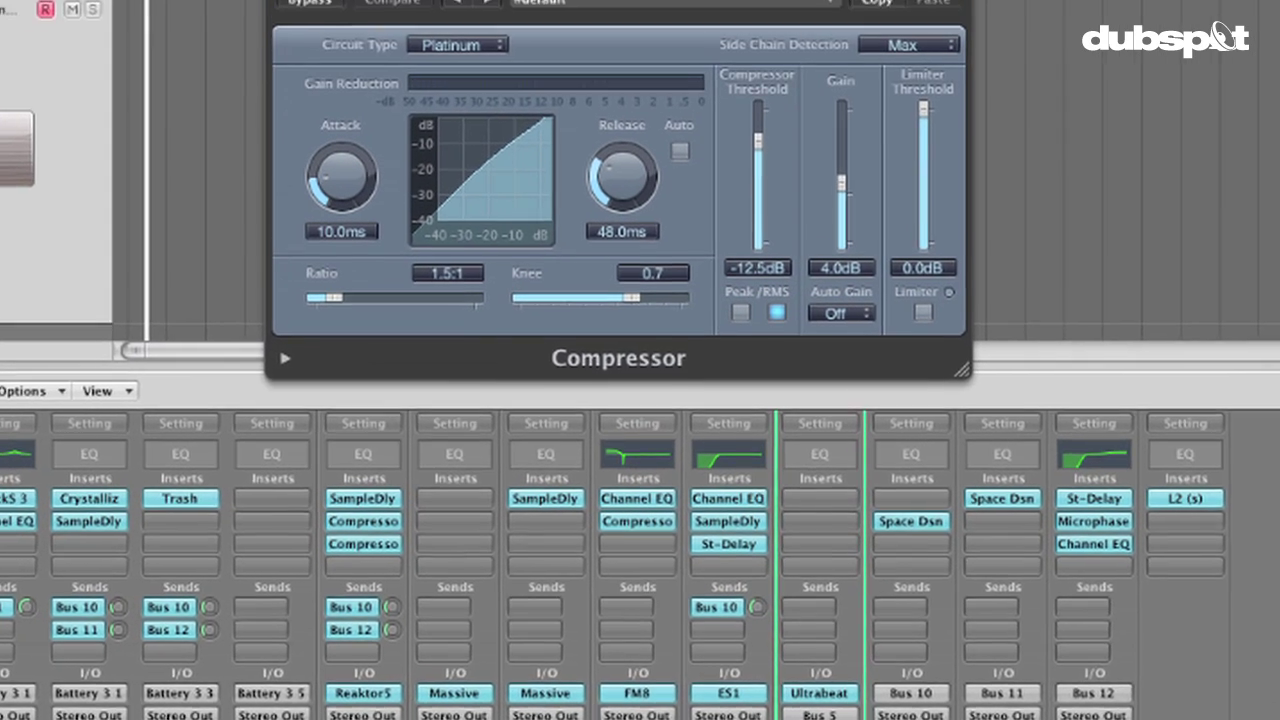
{"action": "left_click", "coordinate": [877, 49]}
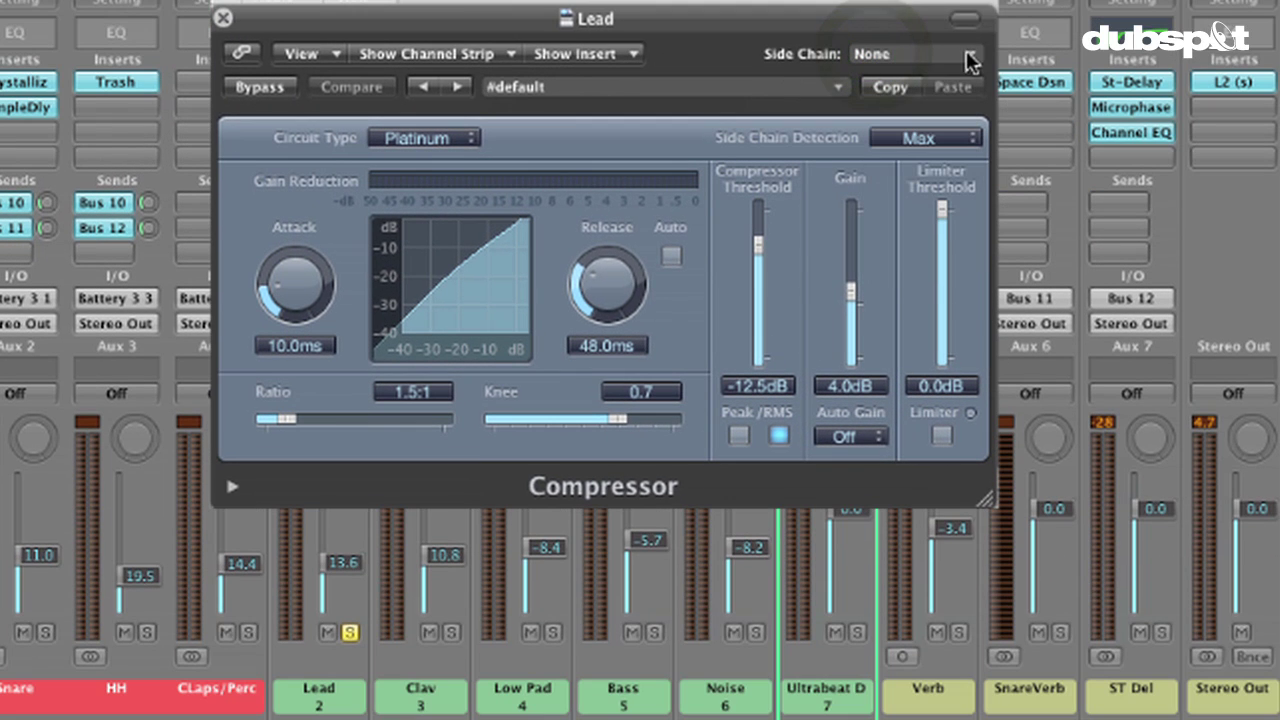
Key the Lead compressor's side-chain from Bus 5 and solo the Ultrabeat channel.
{"action": "left_click", "coordinate": [966, 52]}
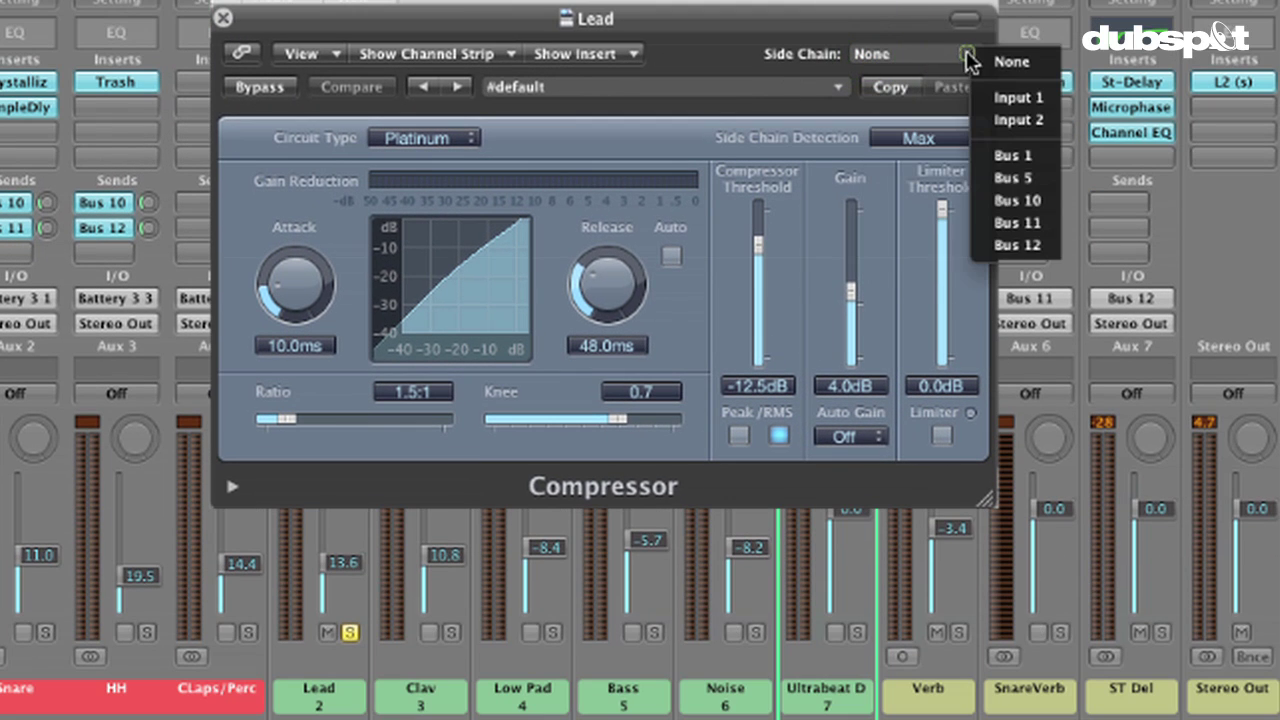
{"action": "left_click", "coordinate": [1040, 180]}
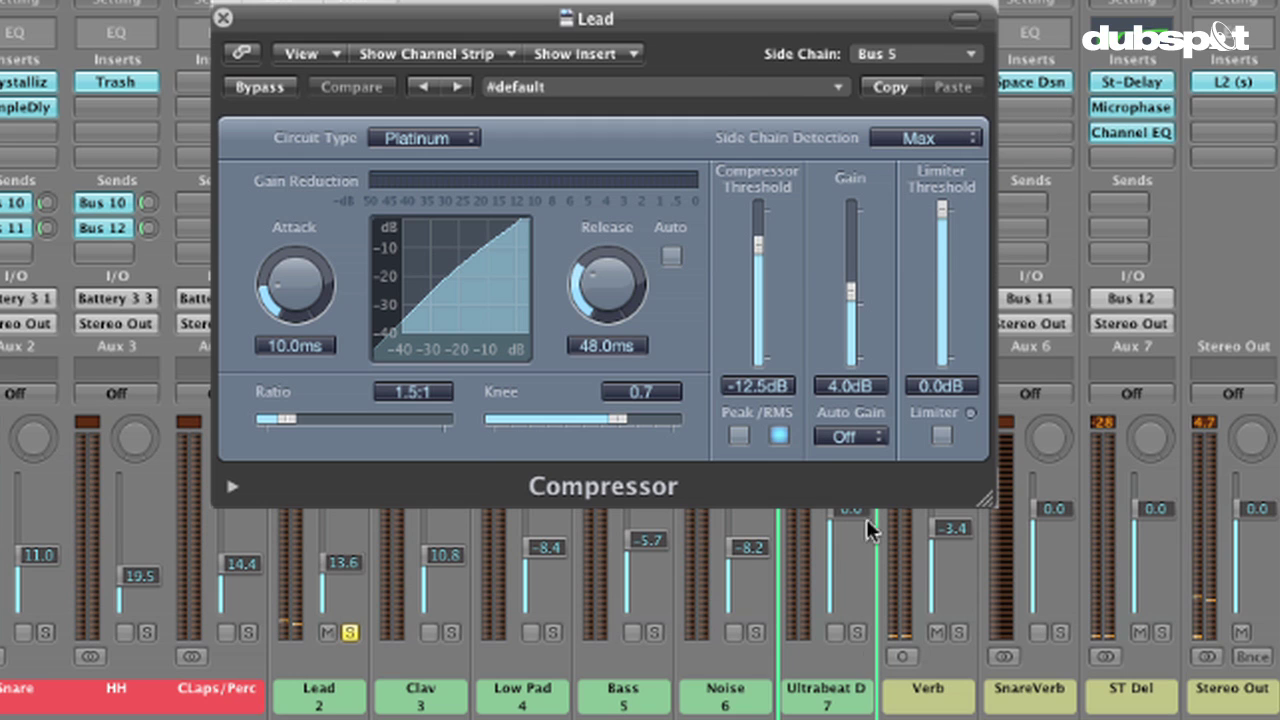
{"action": "left_click", "coordinate": [857, 632]}
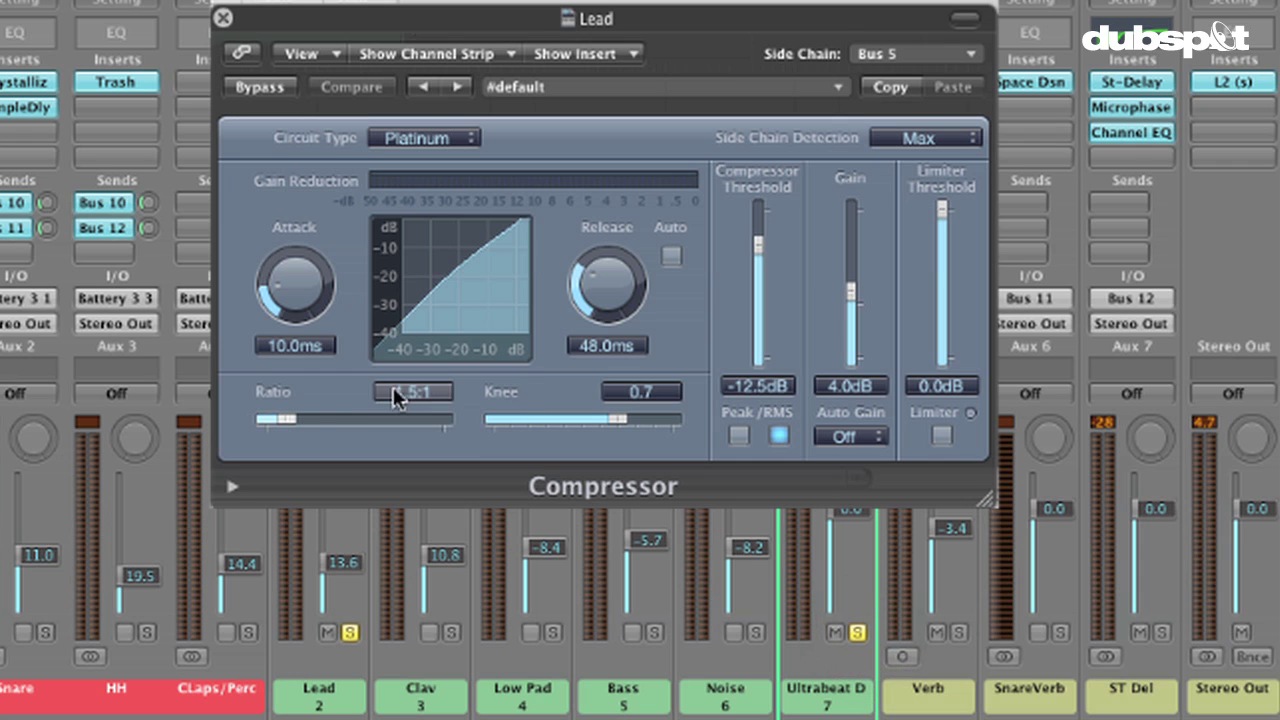
Lower the Lead compressor's threshold to -28.0 dB.
{"action": "left_click", "coordinate": [277, 418]}
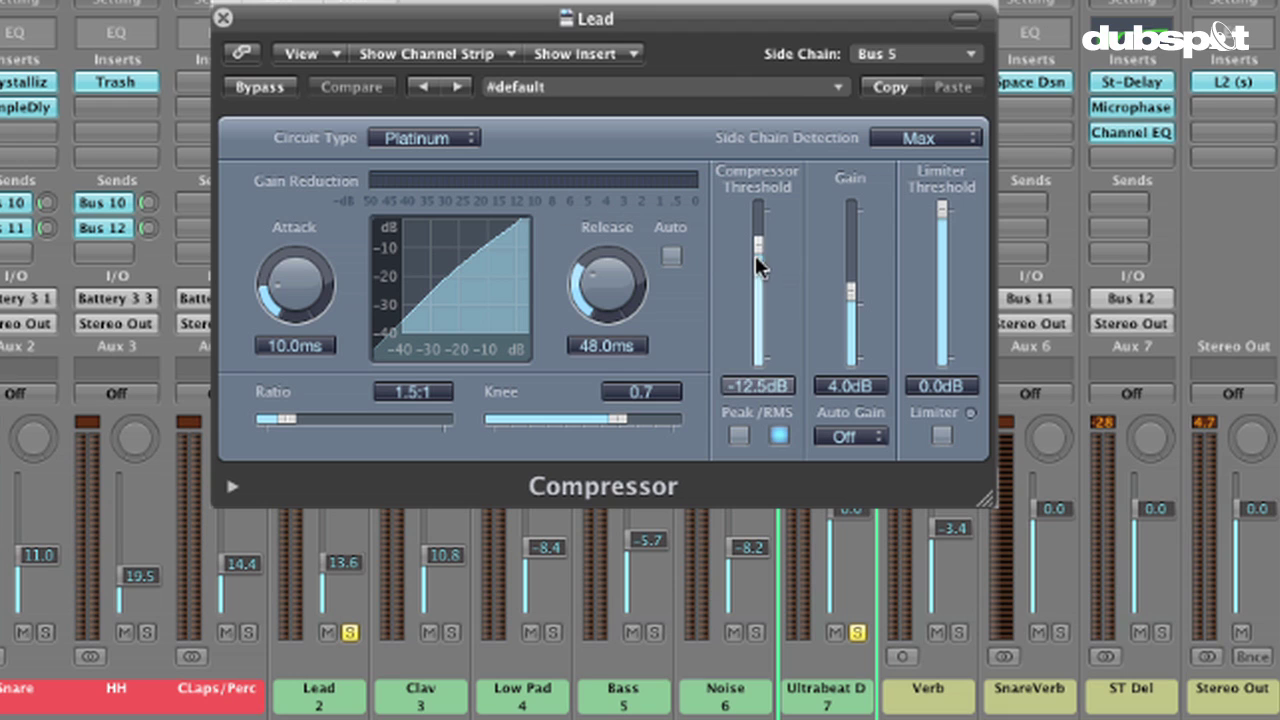
{"action": "left_click_drag", "start_coordinate": [755, 255], "coordinate": [757, 288]}
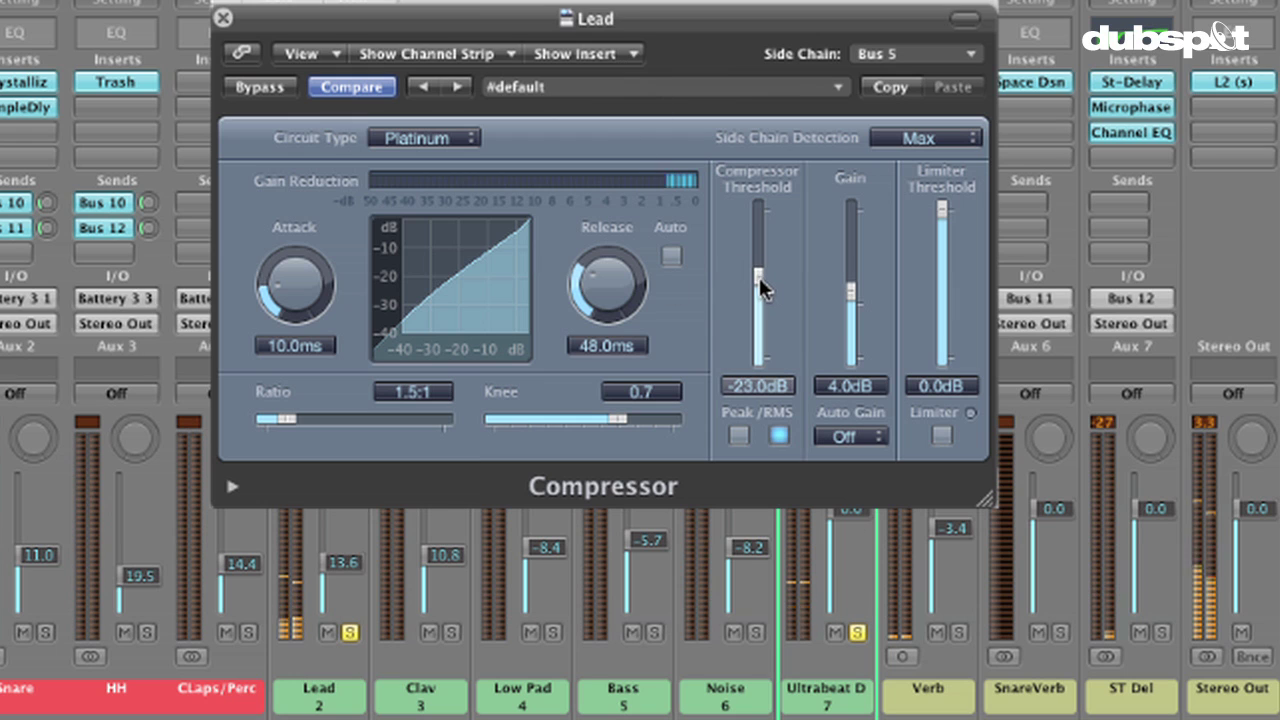
{"action": "mouse_move", "coordinate": [758, 277]}
{"action": "left_mouse_down"}
{"action": "mouse_move", "coordinate": [758, 215]}
{"action": "mouse_move", "coordinate": [761, 298]}
{"action": "left_mouse_up"}
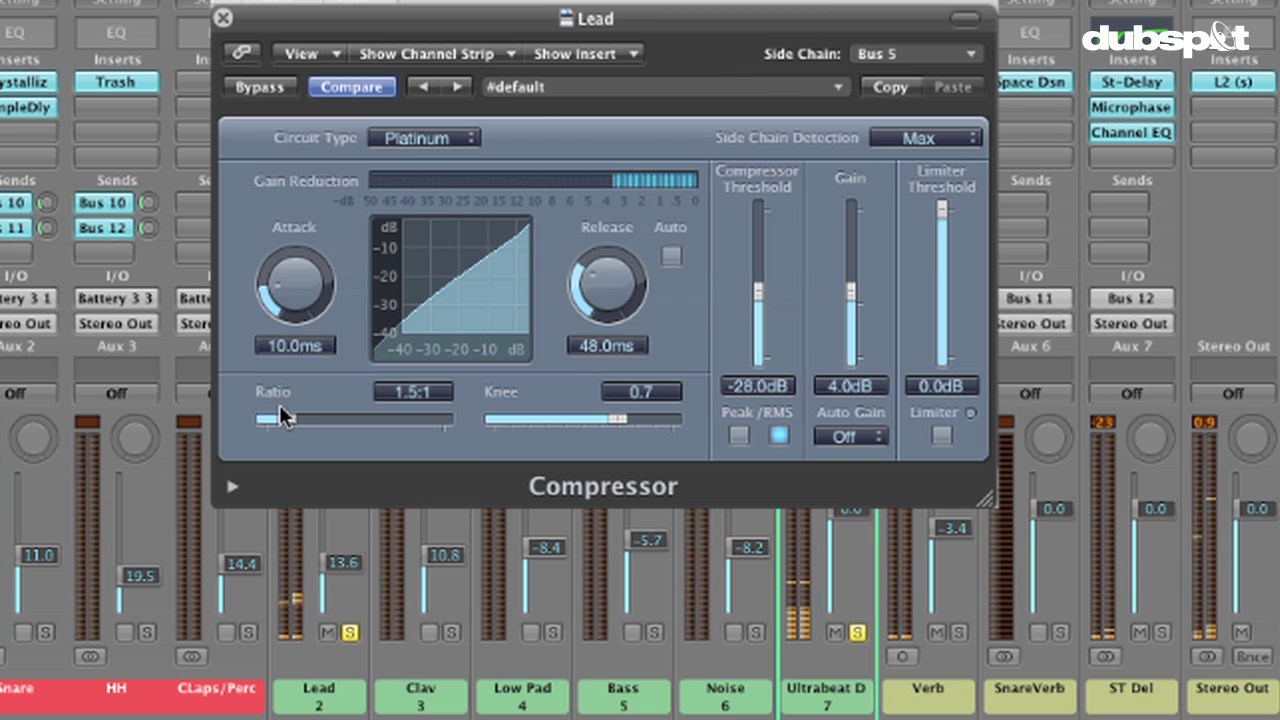
Raise the Lead compressor ratio to 6.8:1 and compare it with the bypassed, uncompressed sound.
{"action": "left_click_drag", "start_coordinate": [279, 416], "coordinate": [285, 424]}
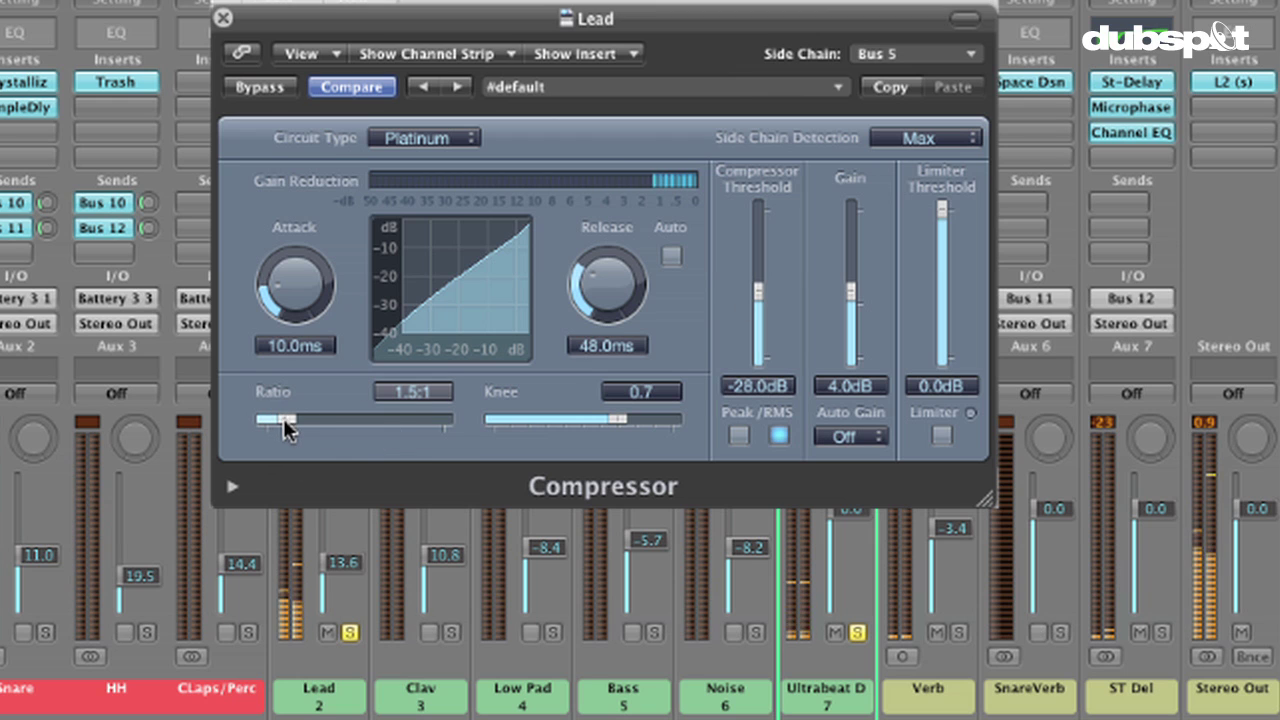
{"action": "left_click_drag", "start_coordinate": [285, 424], "coordinate": [365, 425]}
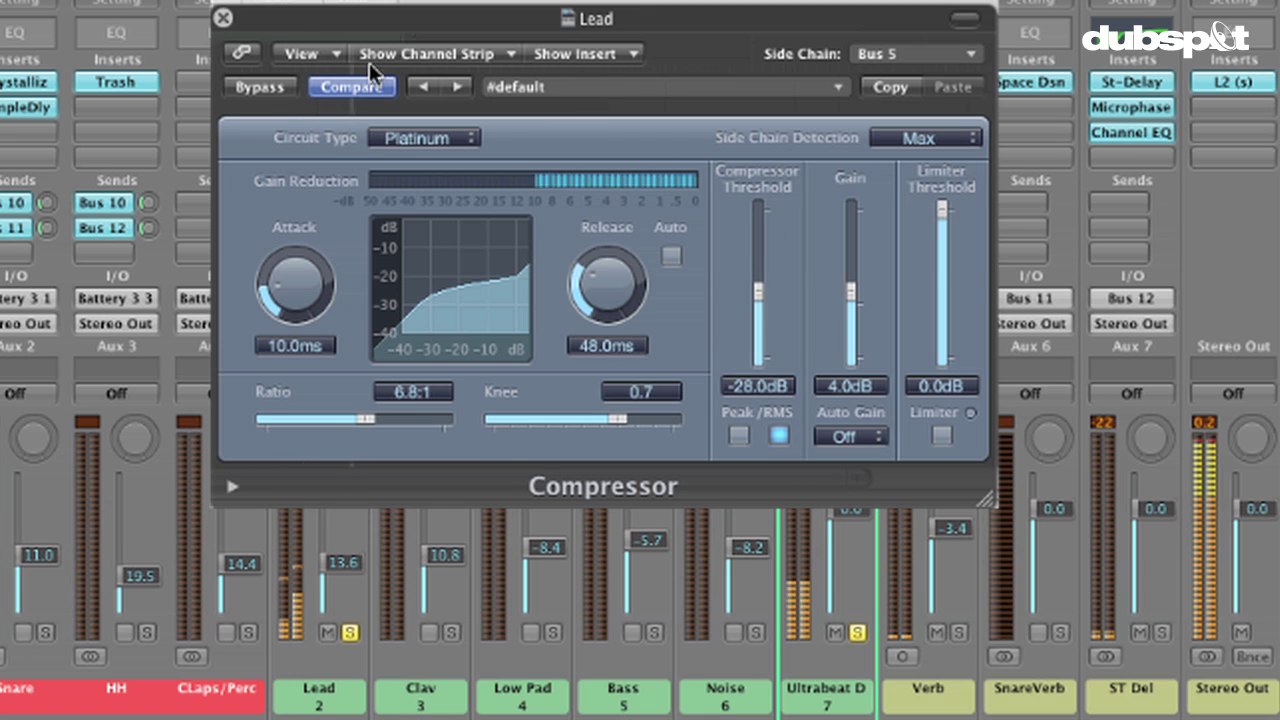
{"action": "left_click", "coordinate": [285, 88]}
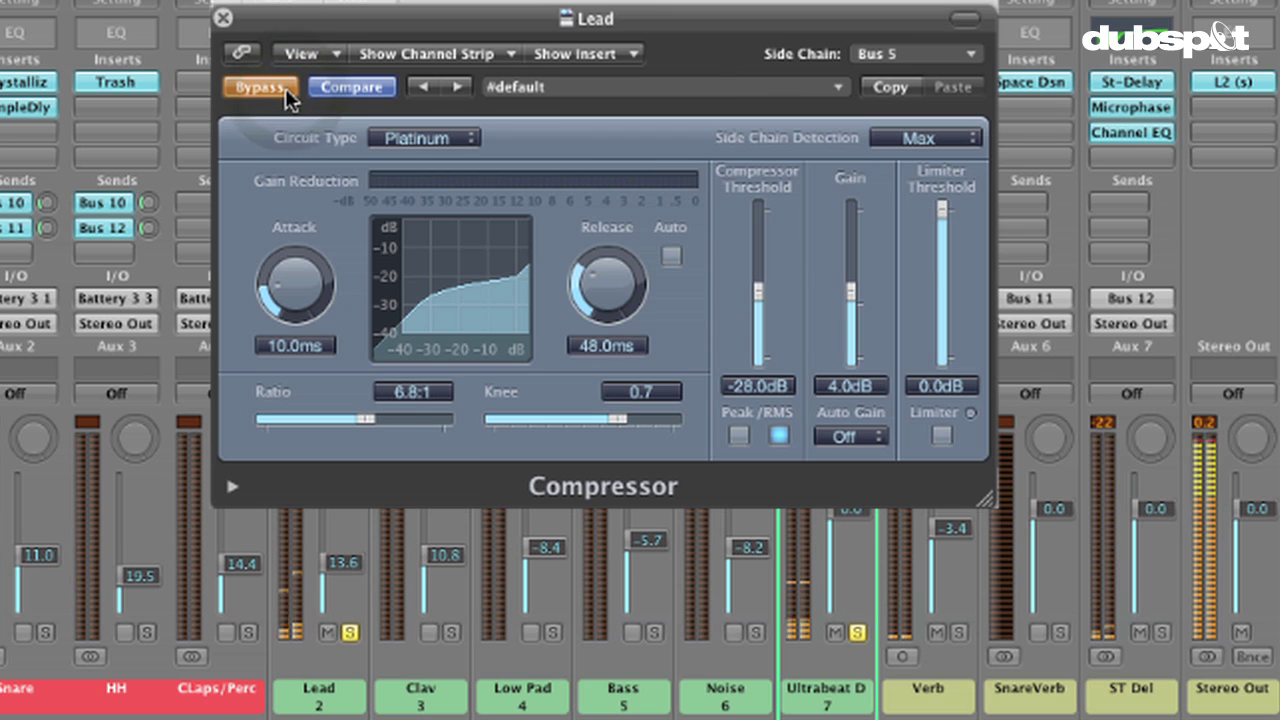
{"action": "left_click", "coordinate": [285, 88]}
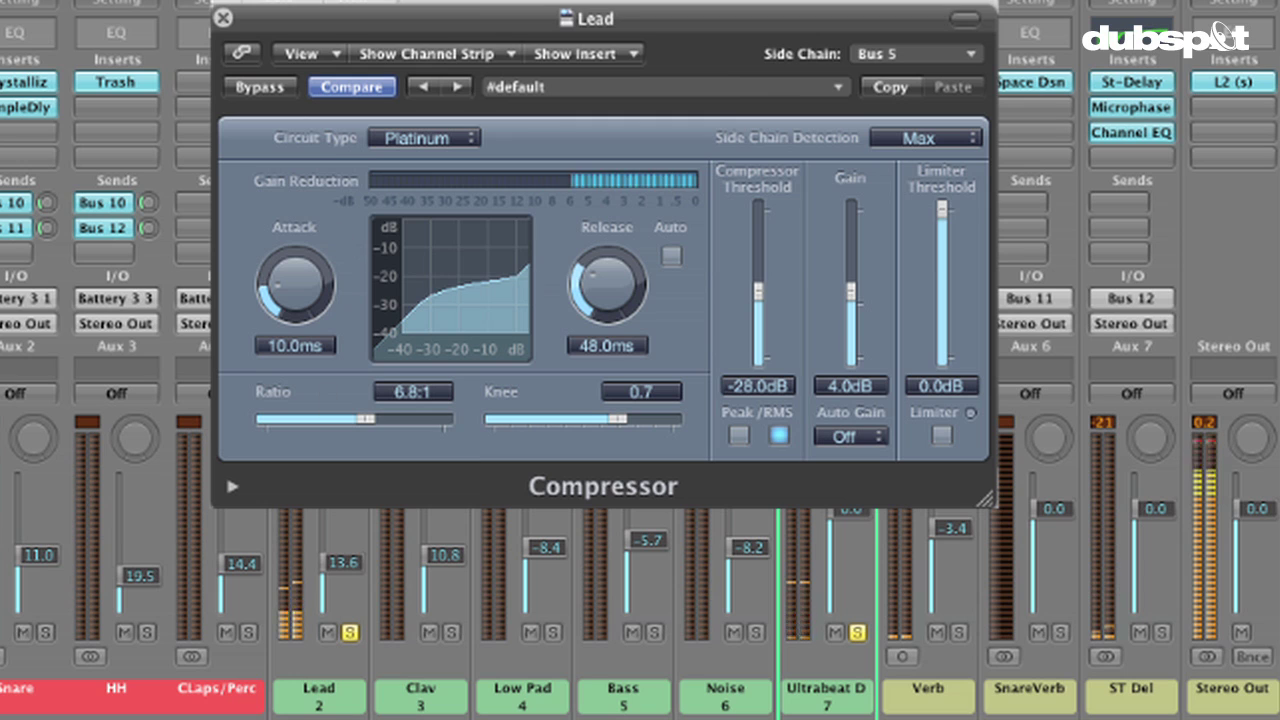
{"action": "left_click", "coordinate": [90, 554]}
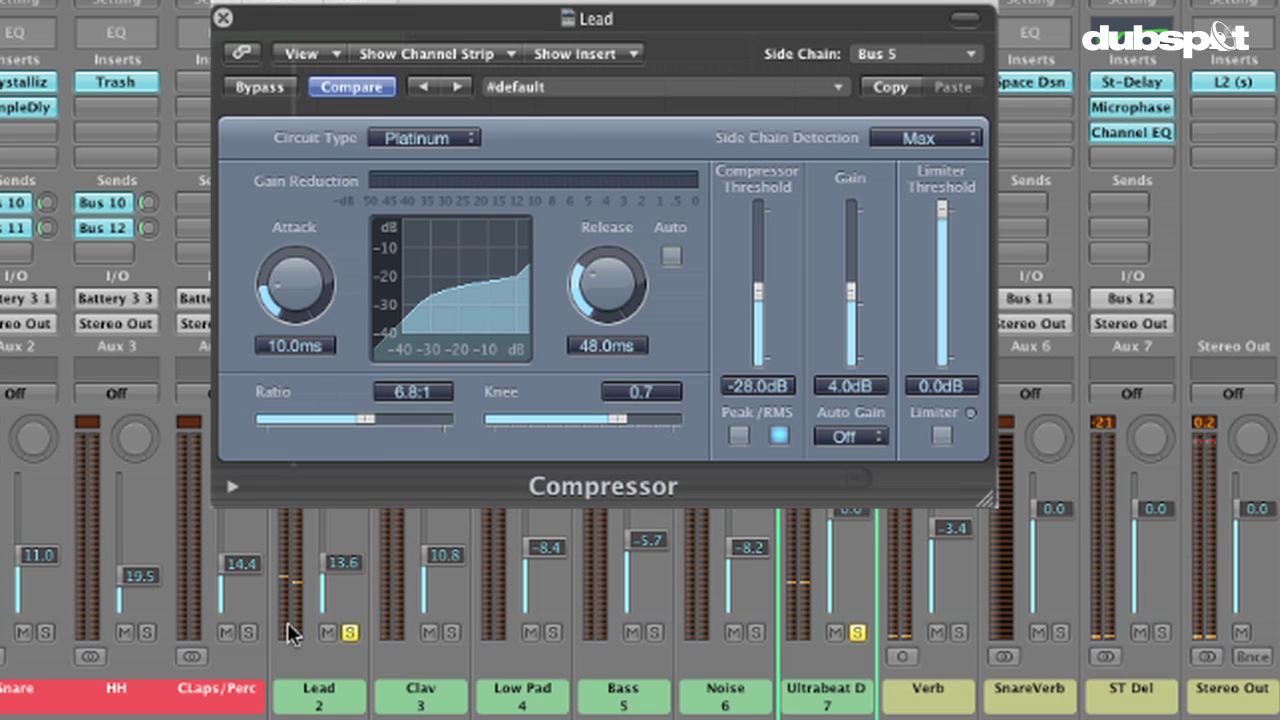
Set the Lead compressor attack to 4.5 ms and release to 43 ms, then close its window.
{"action": "left_click", "coordinate": [600, 308]}
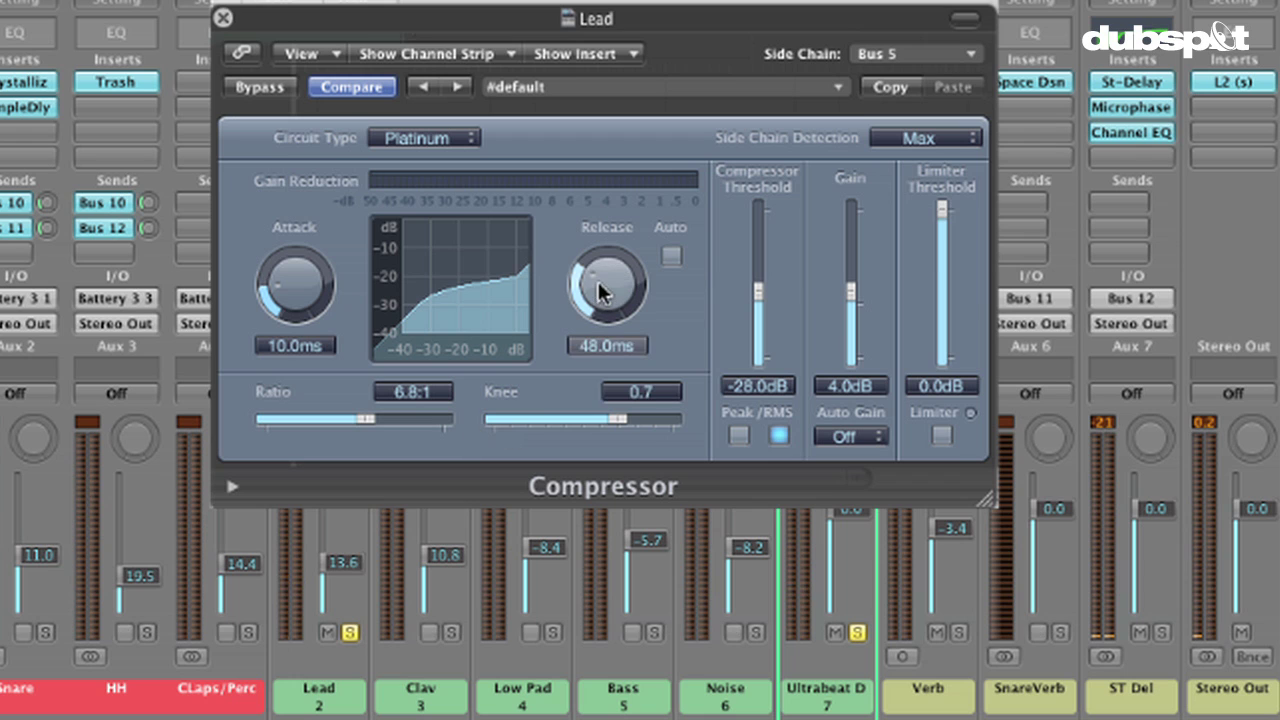
{"action": "left_click_drag", "start_coordinate": [600, 292], "coordinate": [600, 300]}
{"action": "left_click_drag", "start_coordinate": [322, 296], "coordinate": [310, 330]}
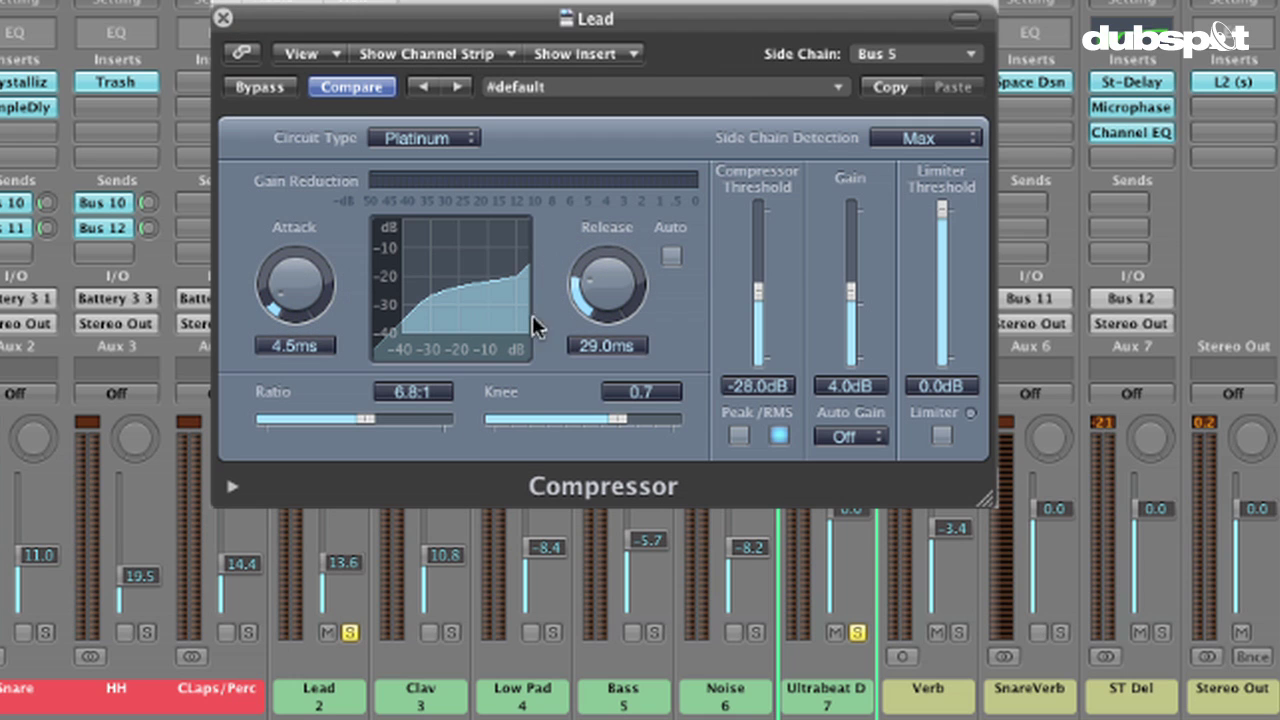
{"action": "left_click_drag", "start_coordinate": [623, 303], "coordinate": [623, 287]}
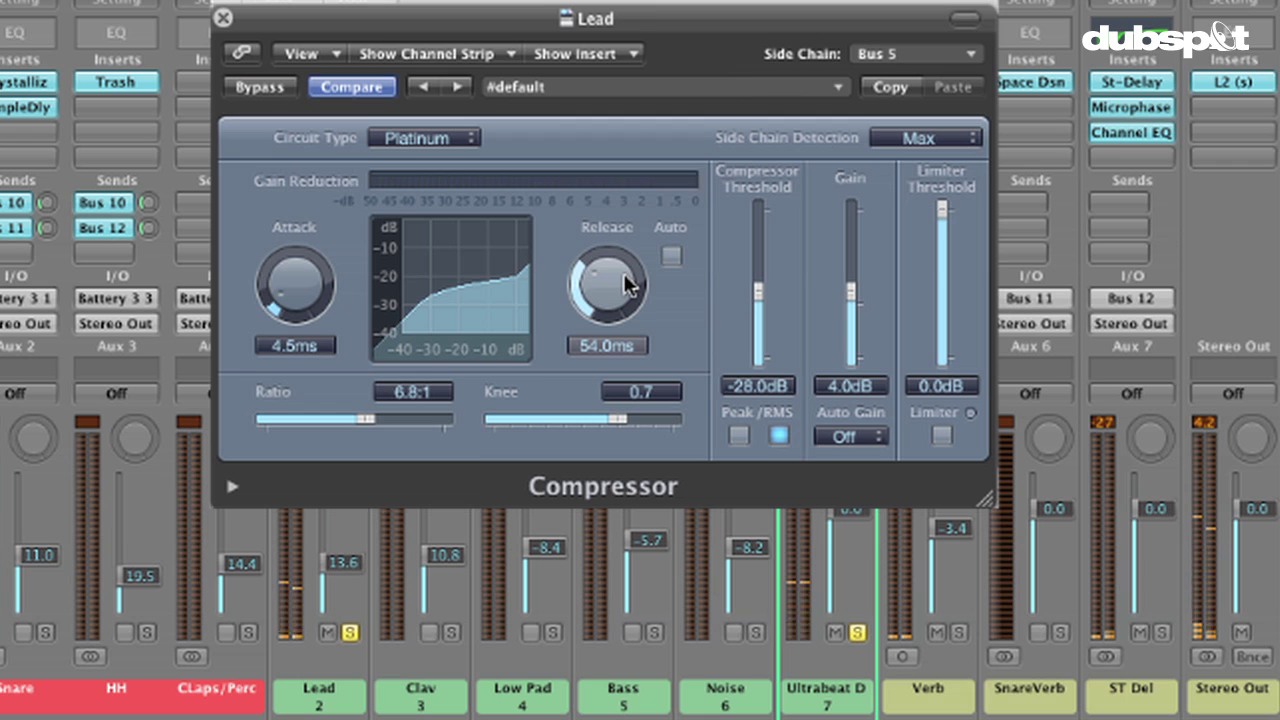
{"action": "mouse_move", "coordinate": [626, 284]}
{"action": "left_mouse_down"}
{"action": "mouse_move", "coordinate": [628, 249]}
{"action": "mouse_move", "coordinate": [617, 290]}
{"action": "left_mouse_up"}
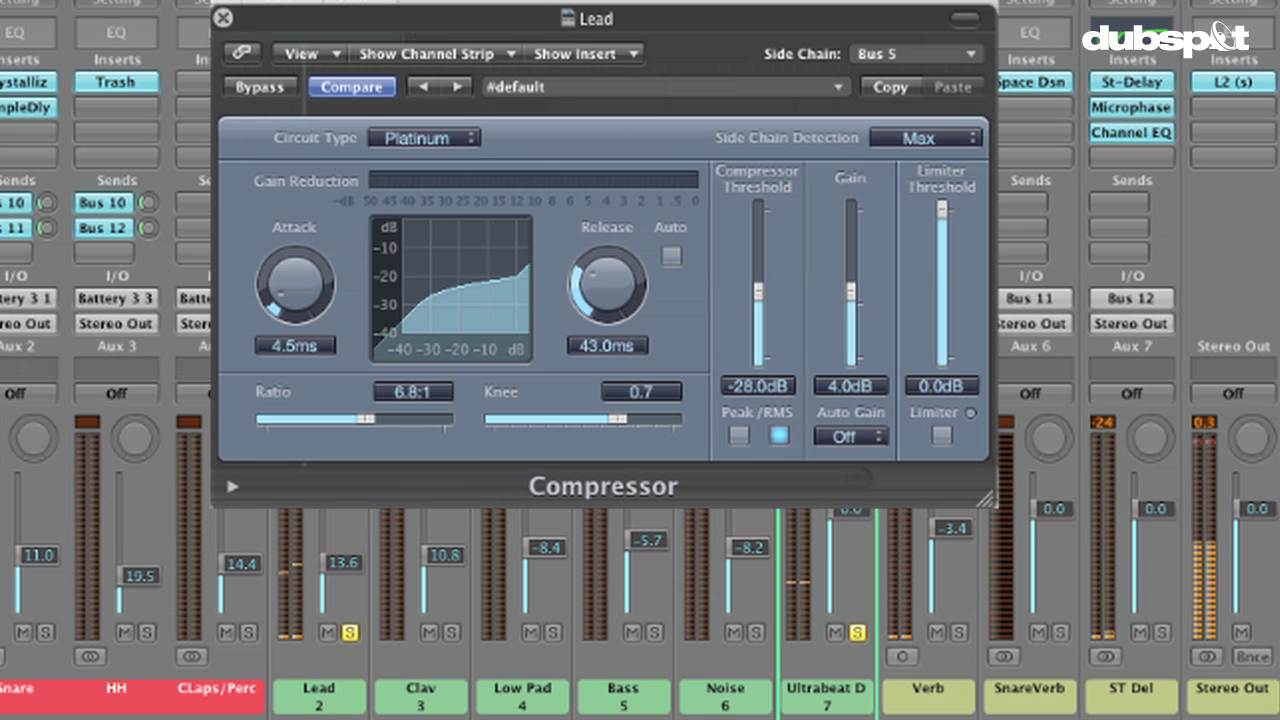
{"action": "left_click", "coordinate": [222, 18]}
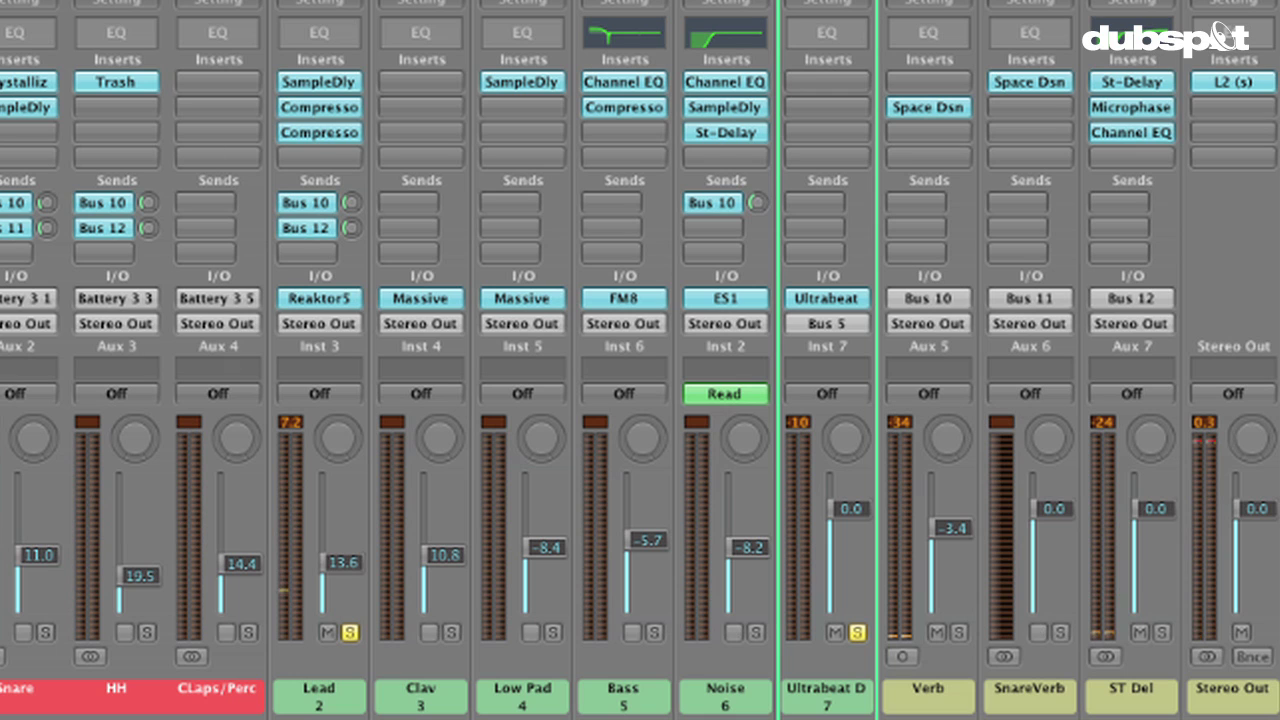
{"action": "left_click", "coordinate": [620, 688]}
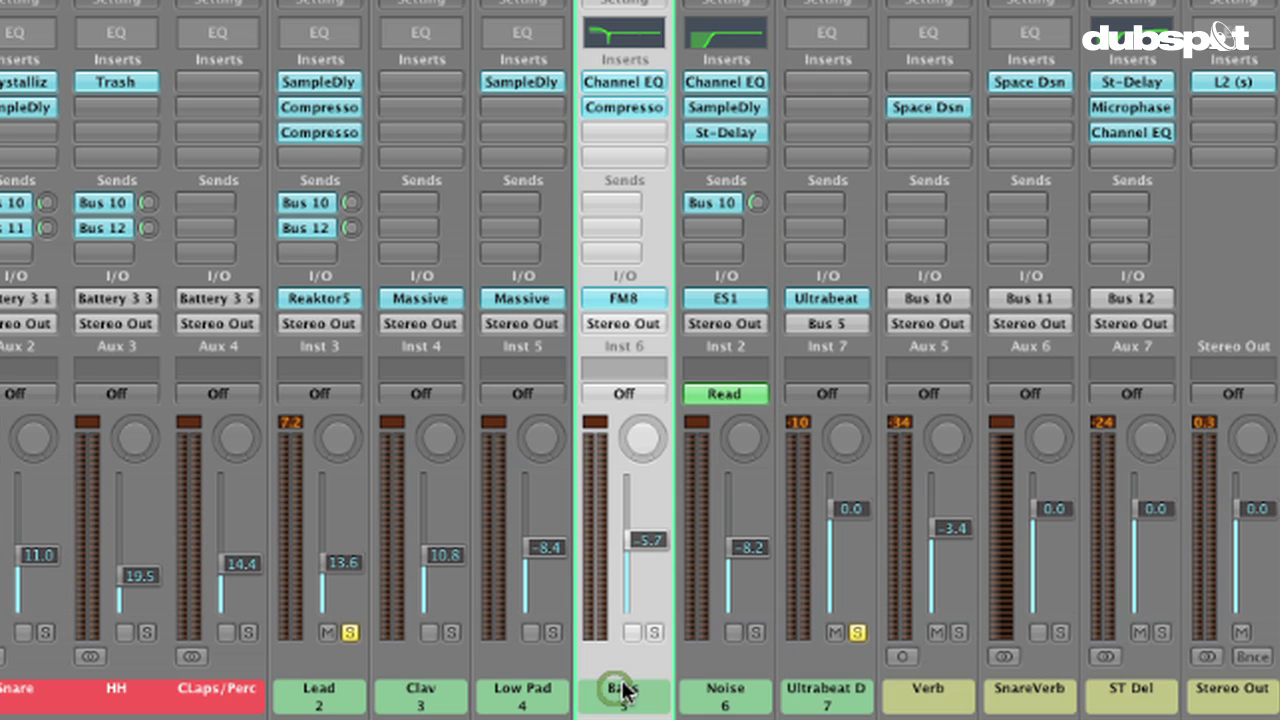
Unsolo Lead and insert a Dynamics > Compressor > Stereo on the Bass channel's third insert.
{"action": "left_click", "coordinate": [350, 634]}
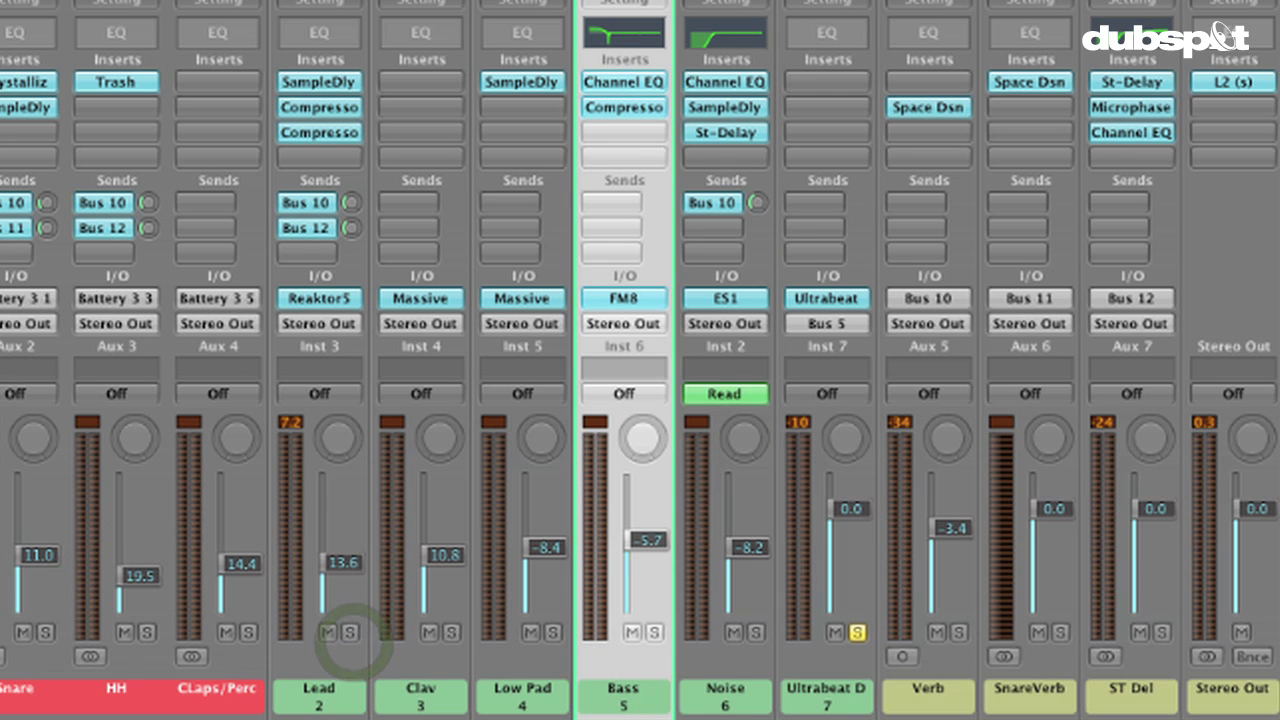
{"action": "left_click", "coordinate": [631, 130]}
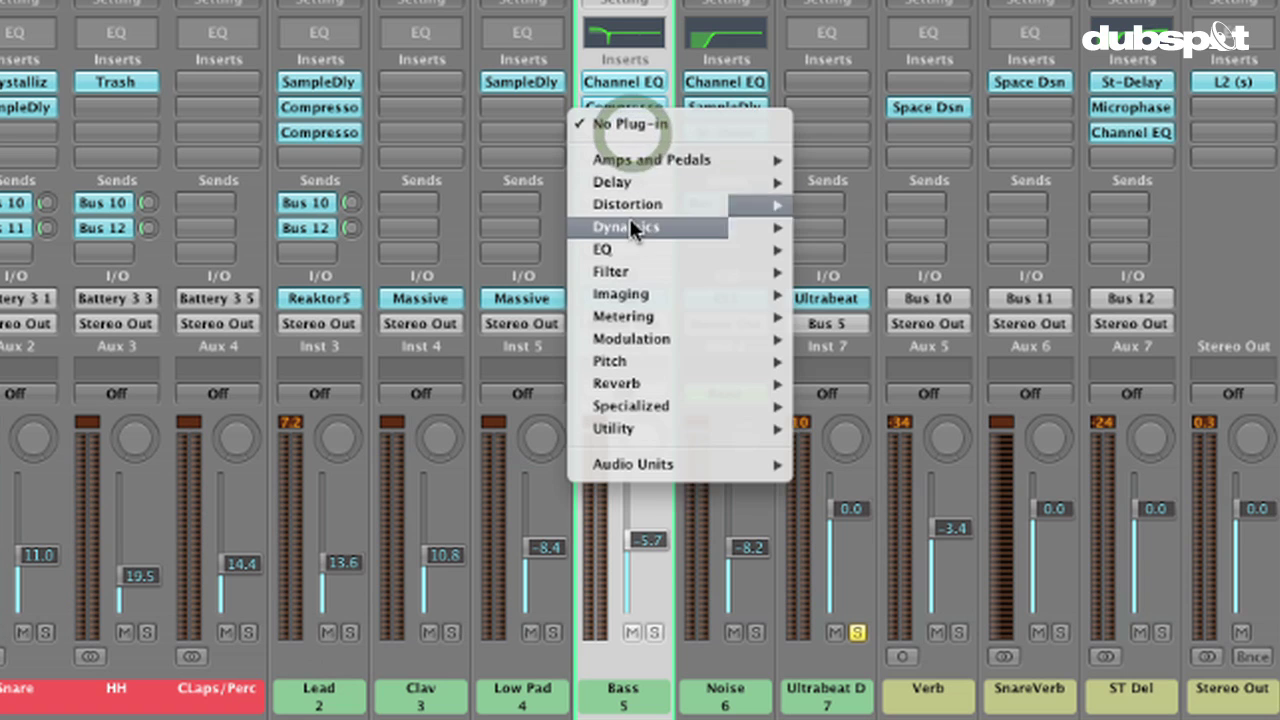
{"action": "mouse_move", "coordinate": [631, 228]}
{"action": "mouse_move", "coordinate": [880, 249]}
{"action": "left_click", "coordinate": [1045, 256]}
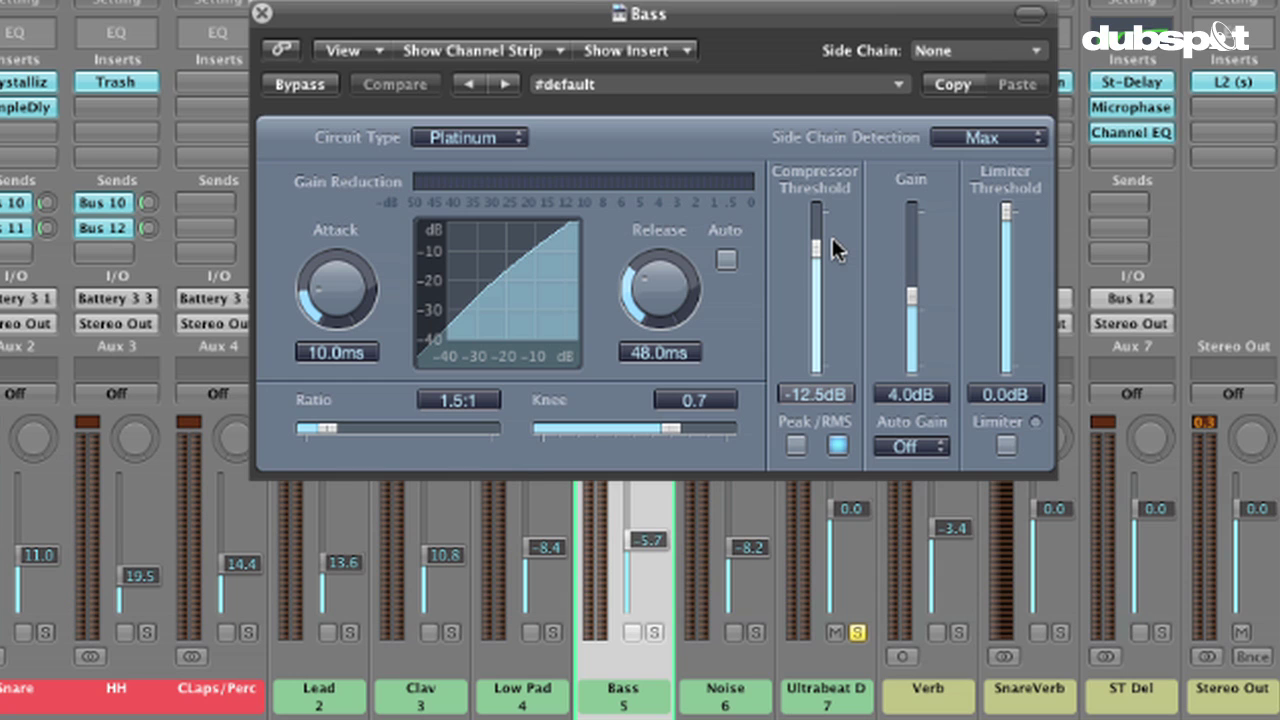
{"action": "left_click", "coordinate": [1001, 54]}
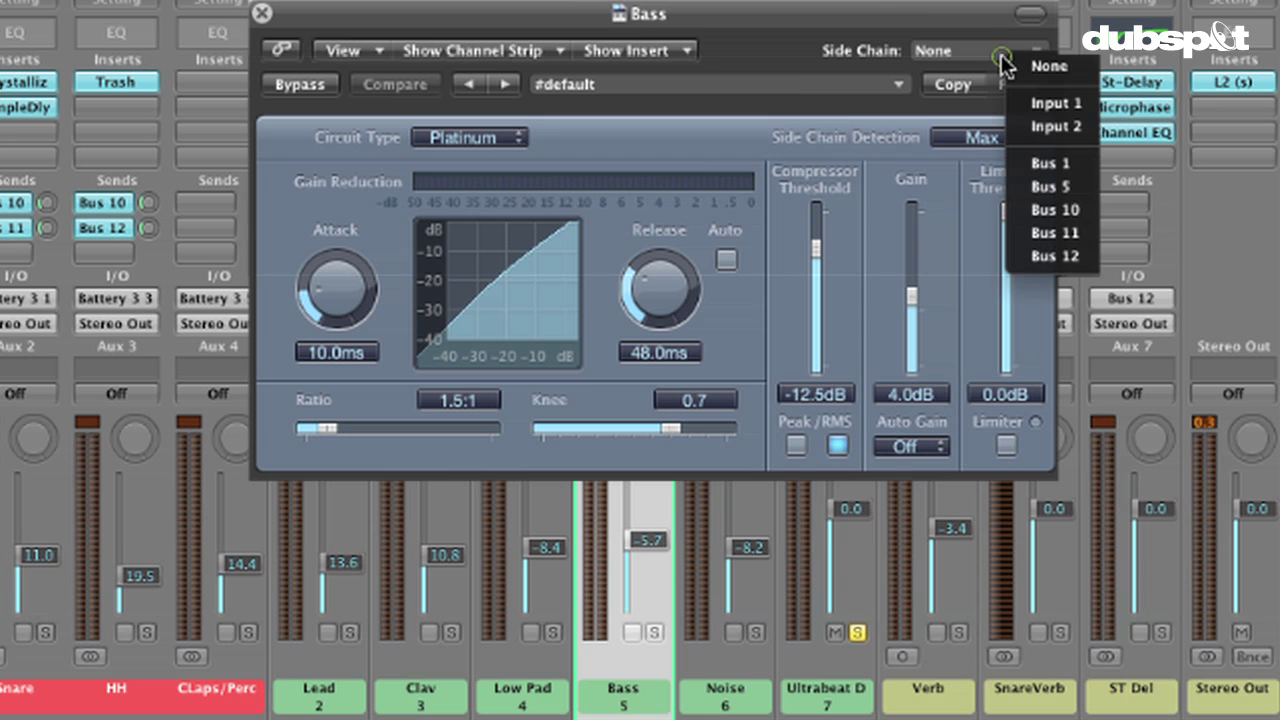
Key the Bass compressor from Bus 5, solo Bass, and drop its threshold to -34.5 dB.
{"action": "left_click", "coordinate": [1013, 188]}
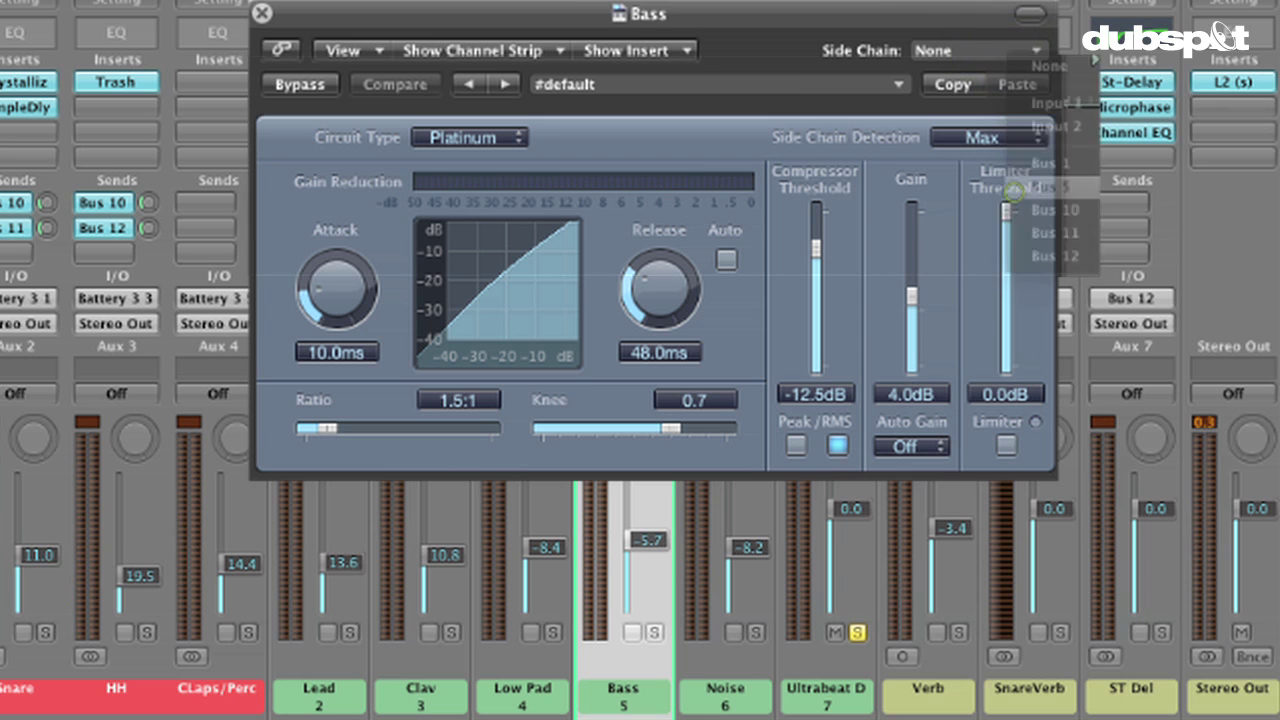
{"action": "left_click", "coordinate": [652, 632]}
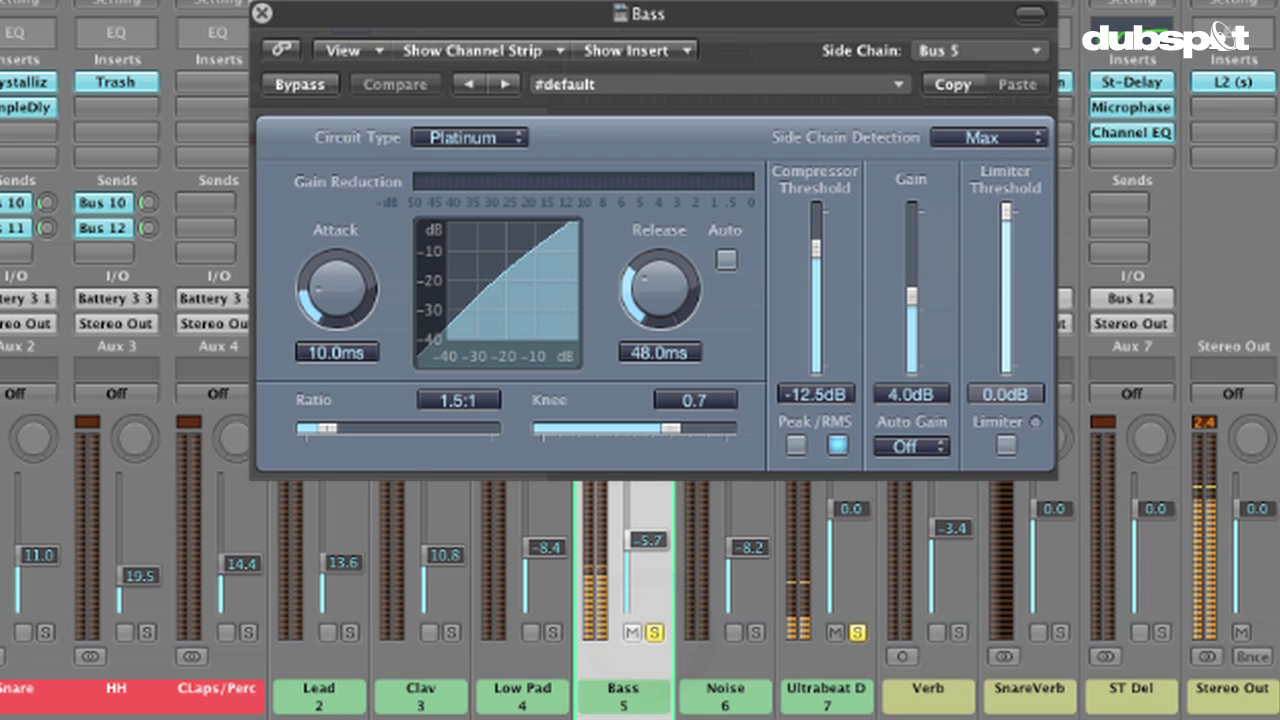
{"action": "left_click", "coordinate": [813, 250]}
{"action": "left_click_drag", "start_coordinate": [811, 248], "coordinate": [799, 316]}
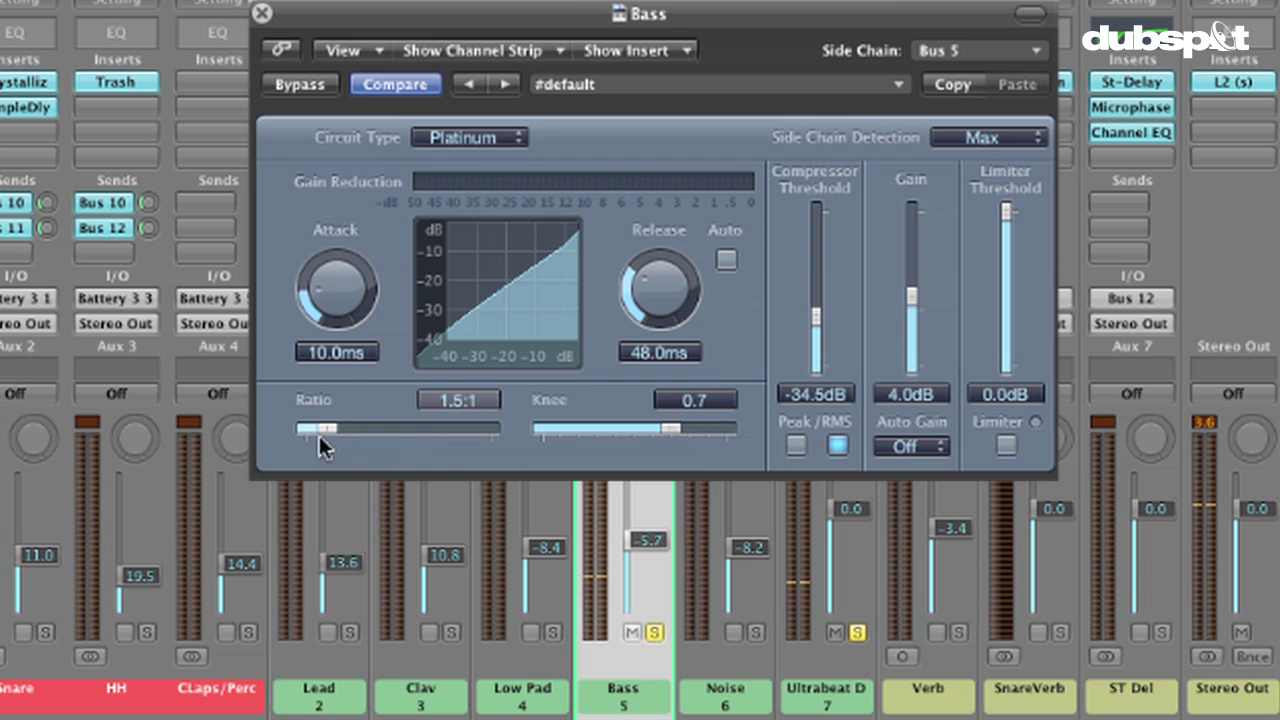
Dial the Bass compressor to 20:1 ratio, 0 ms attack, 91 ms release and -31.5 dB threshold.
{"action": "left_click_drag", "start_coordinate": [324, 430], "coordinate": [400, 430]}
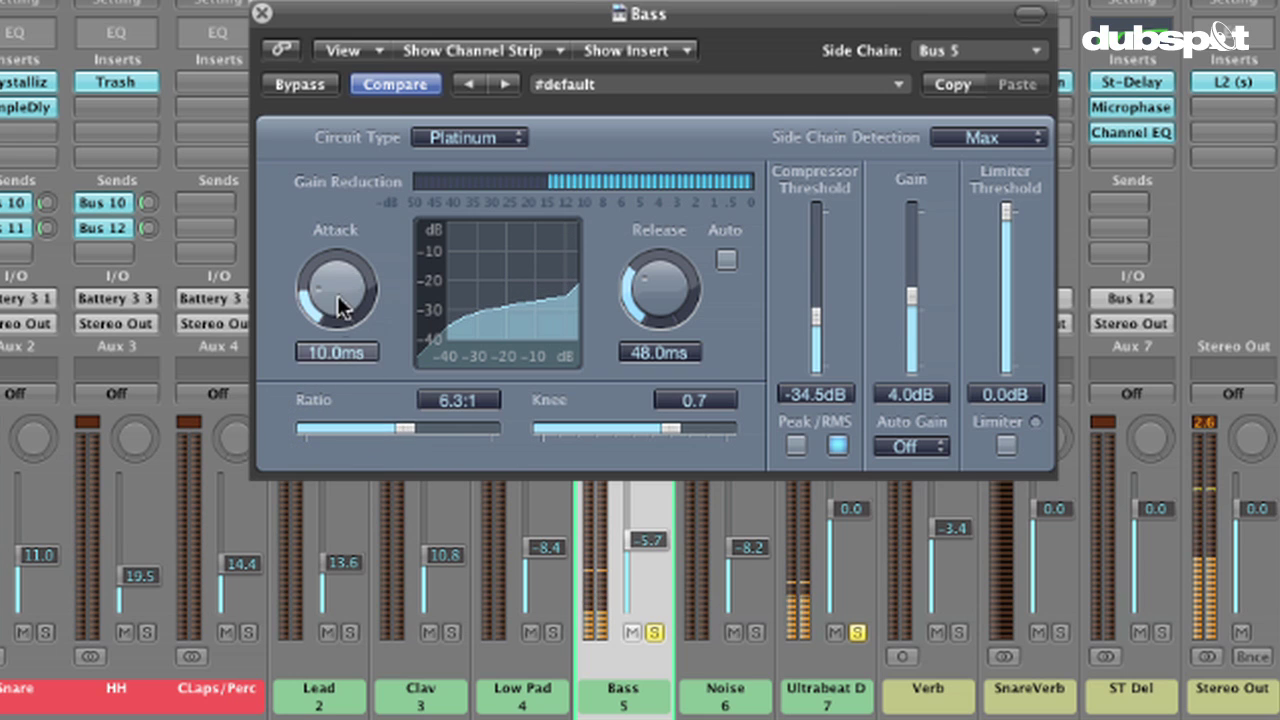
{"action": "left_click_drag", "start_coordinate": [337, 295], "coordinate": [331, 351]}
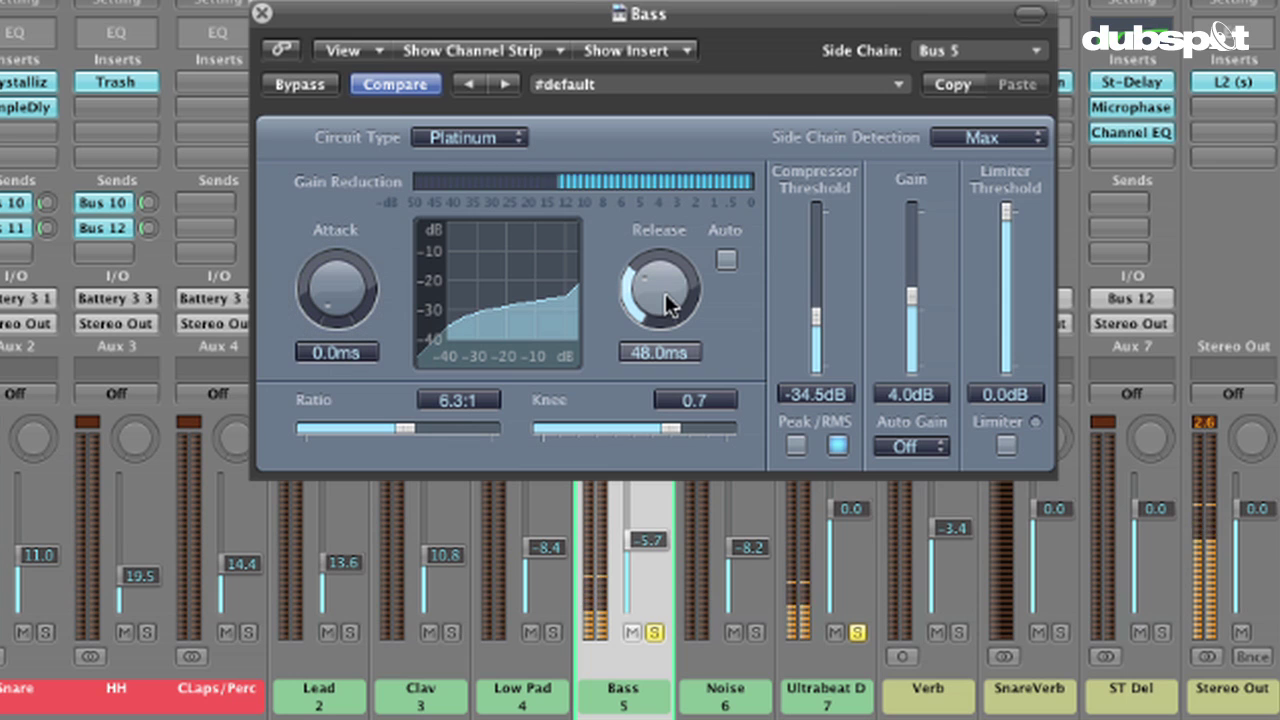
{"action": "left_click_drag", "start_coordinate": [666, 298], "coordinate": [666, 275]}
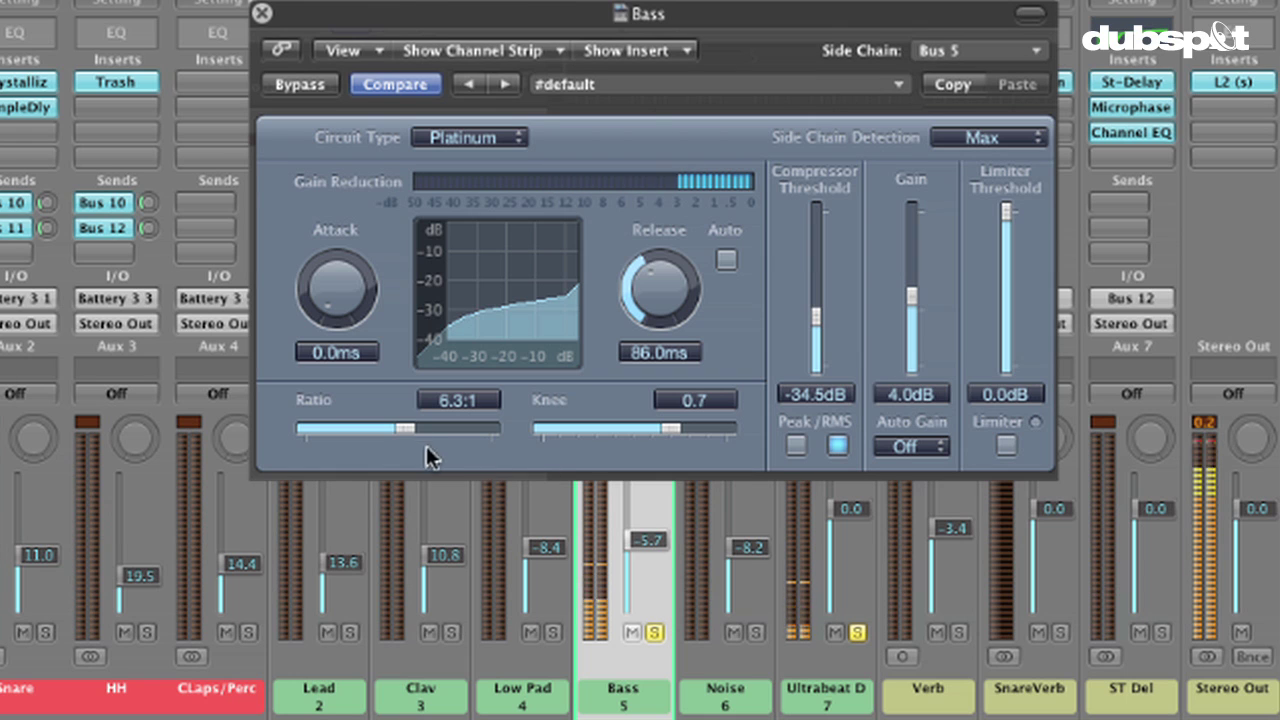
{"action": "left_click_drag", "start_coordinate": [409, 429], "coordinate": [421, 429]}
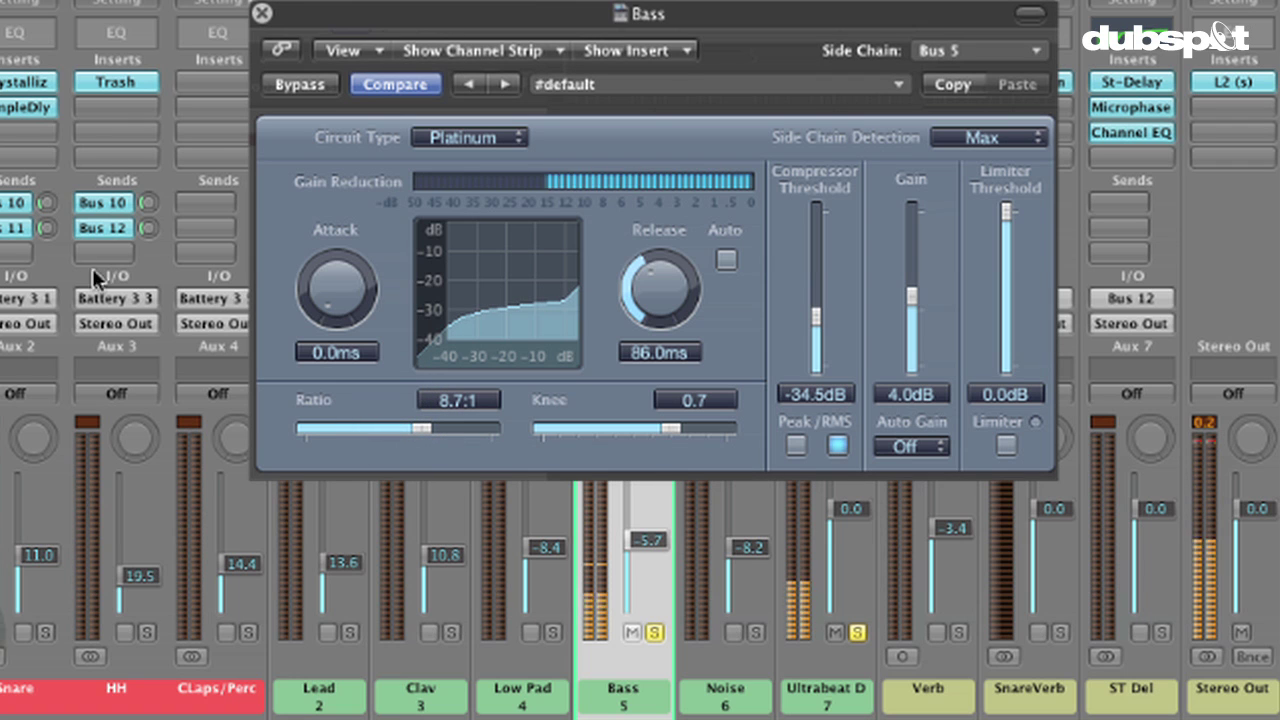
{"action": "left_click_drag", "start_coordinate": [655, 313], "coordinate": [655, 300]}
{"action": "left_click", "coordinate": [467, 427]}
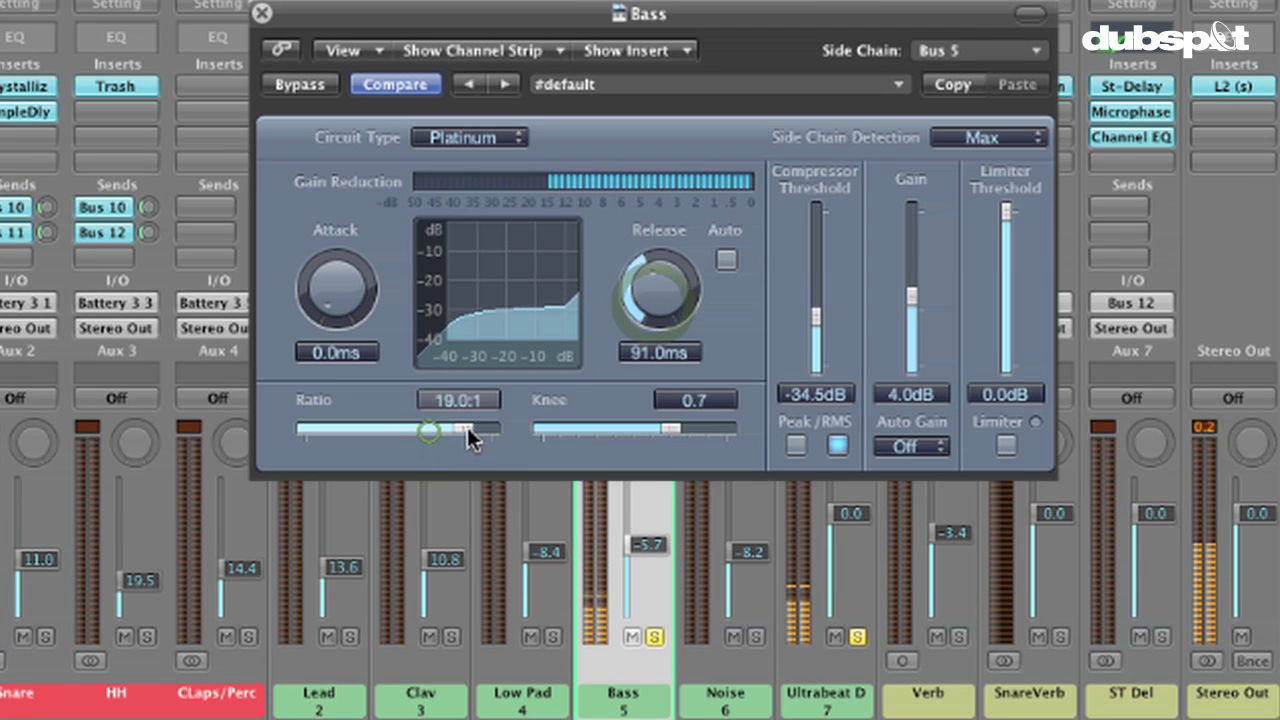
{"action": "left_click_drag", "start_coordinate": [467, 427], "coordinate": [410, 425]}
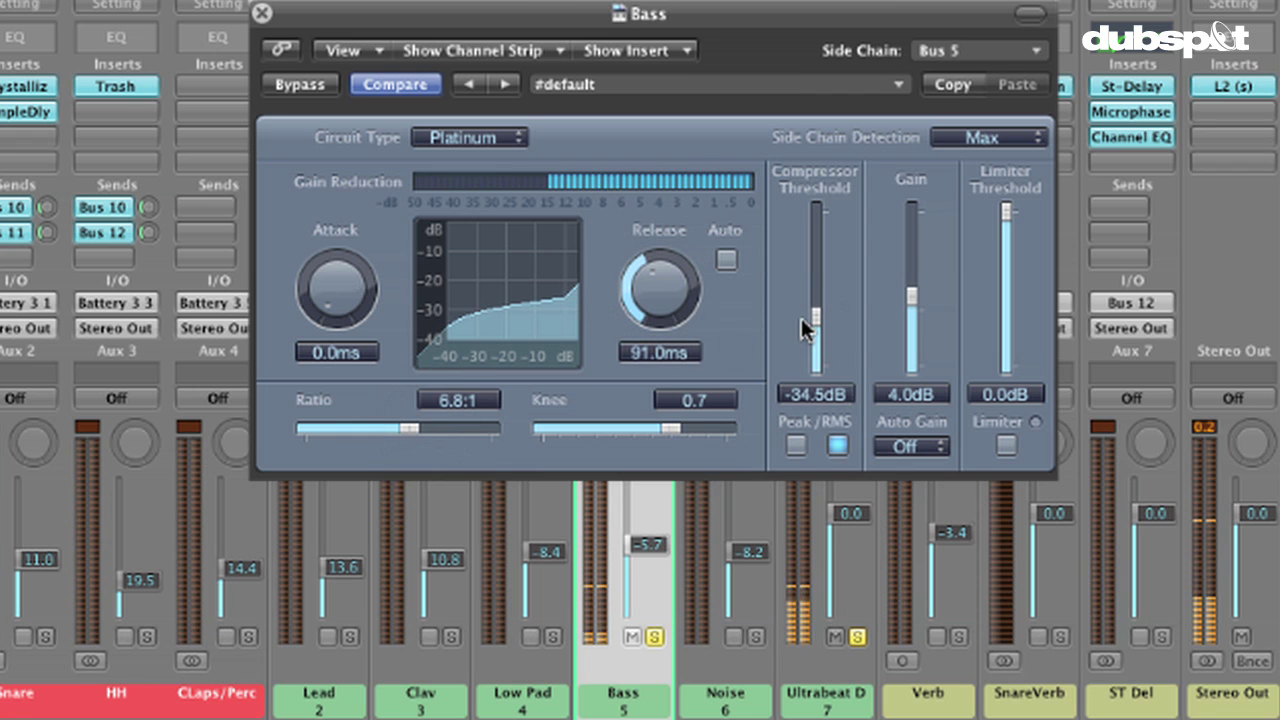
{"action": "left_click_drag", "start_coordinate": [815, 318], "coordinate": [811, 288]}
{"action": "left_click_drag", "start_coordinate": [411, 429], "coordinate": [473, 430]}
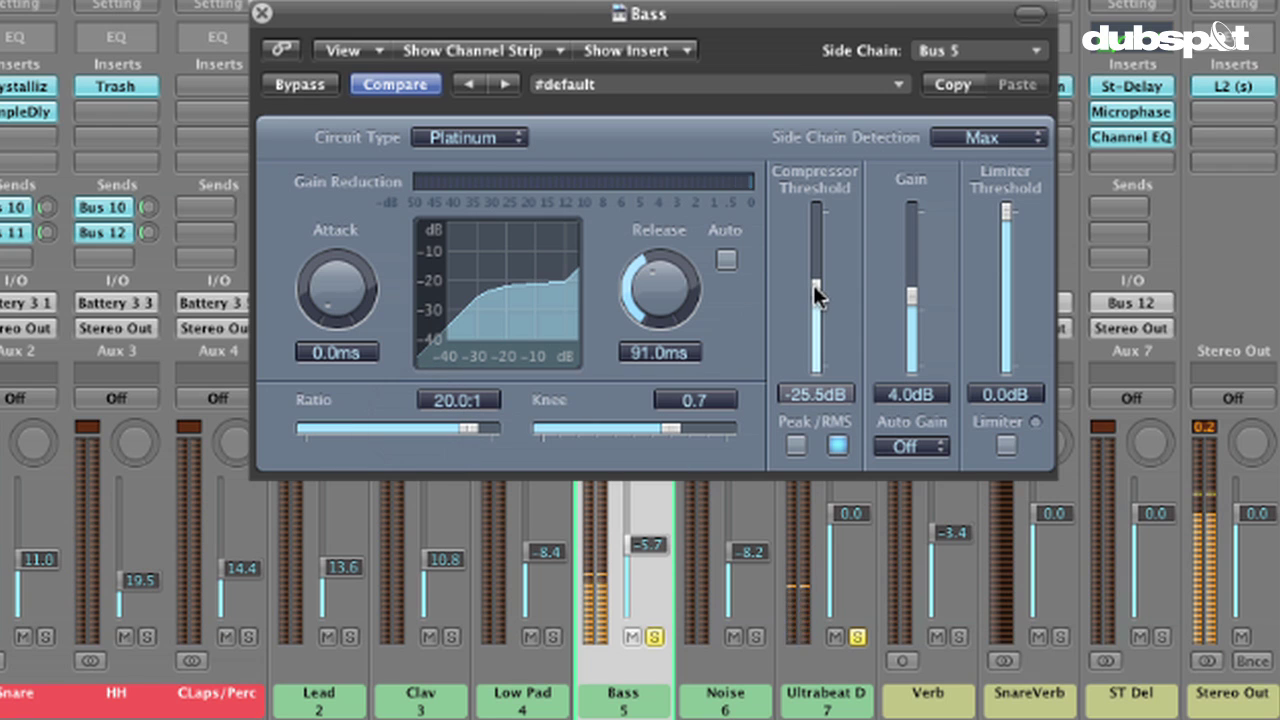
{"action": "left_click_drag", "start_coordinate": [813, 285], "coordinate": [809, 303]}
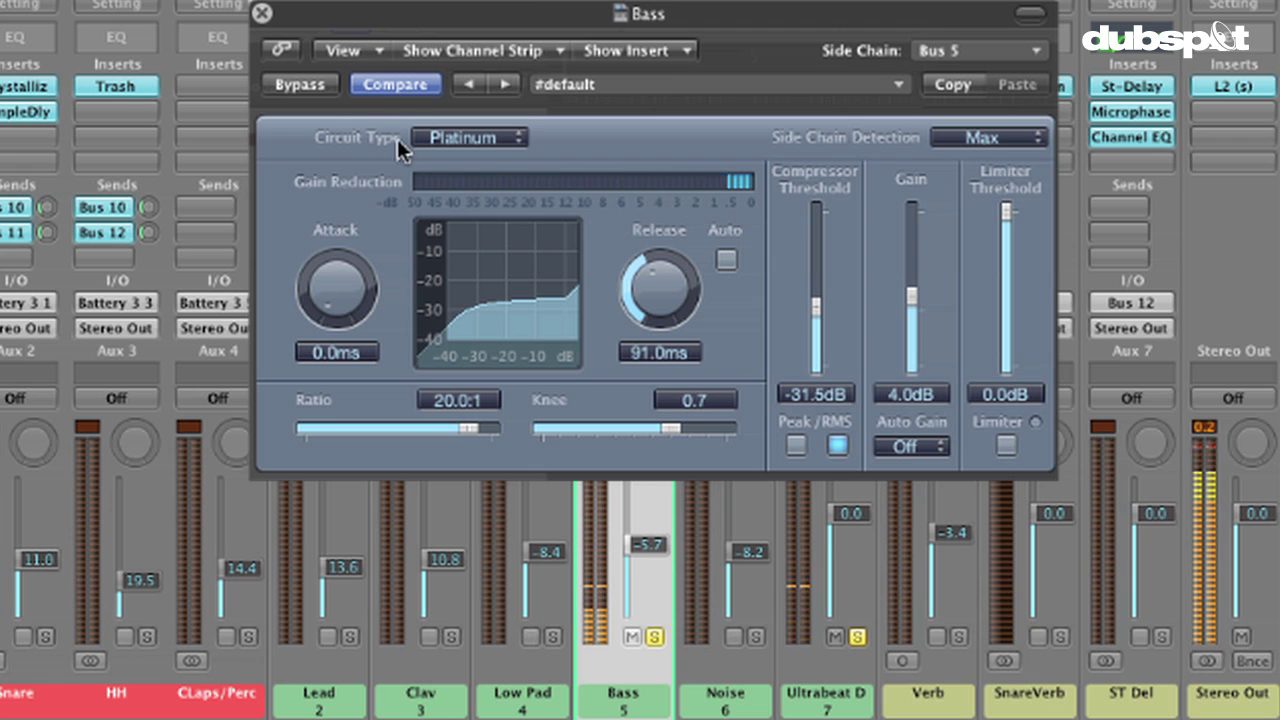
A/B the Bass compression with Bypass, unsolo Bass, set its fader to -4.8 and close the plug-in.
{"action": "left_click", "coordinate": [314, 84]}
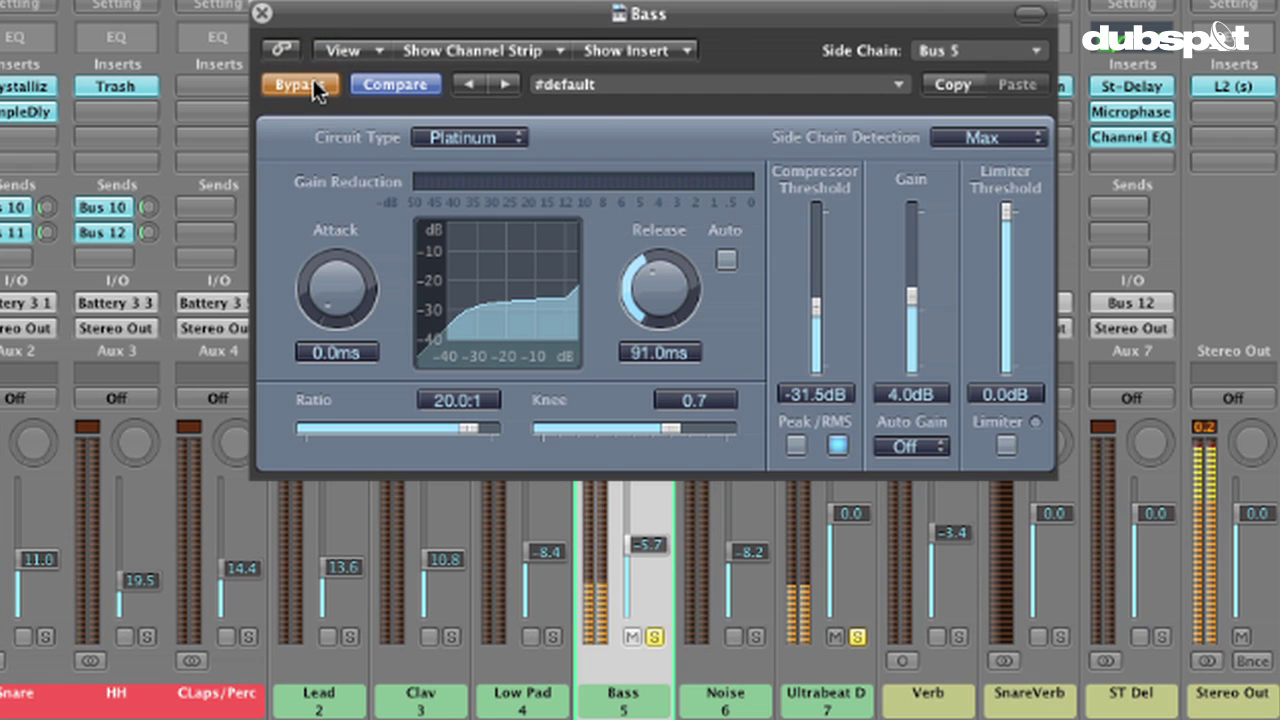
{"action": "left_click", "coordinate": [314, 84]}
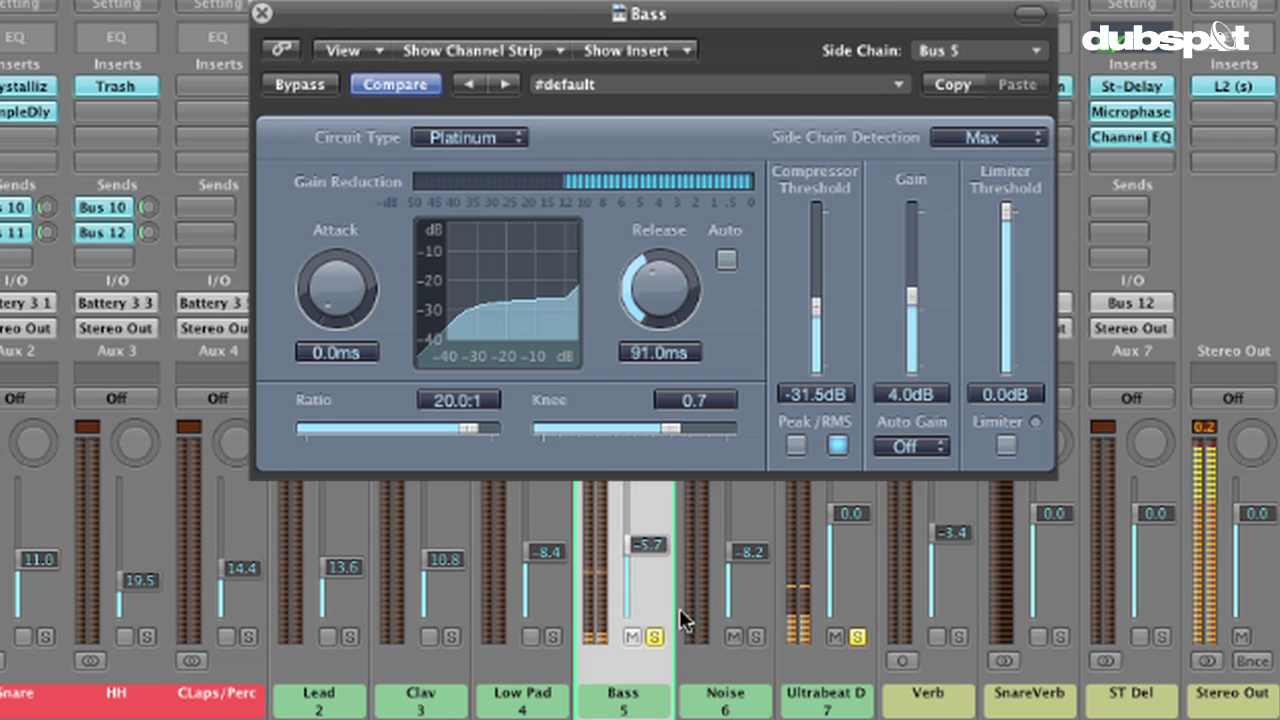
{"action": "left_click", "coordinate": [655, 637]}
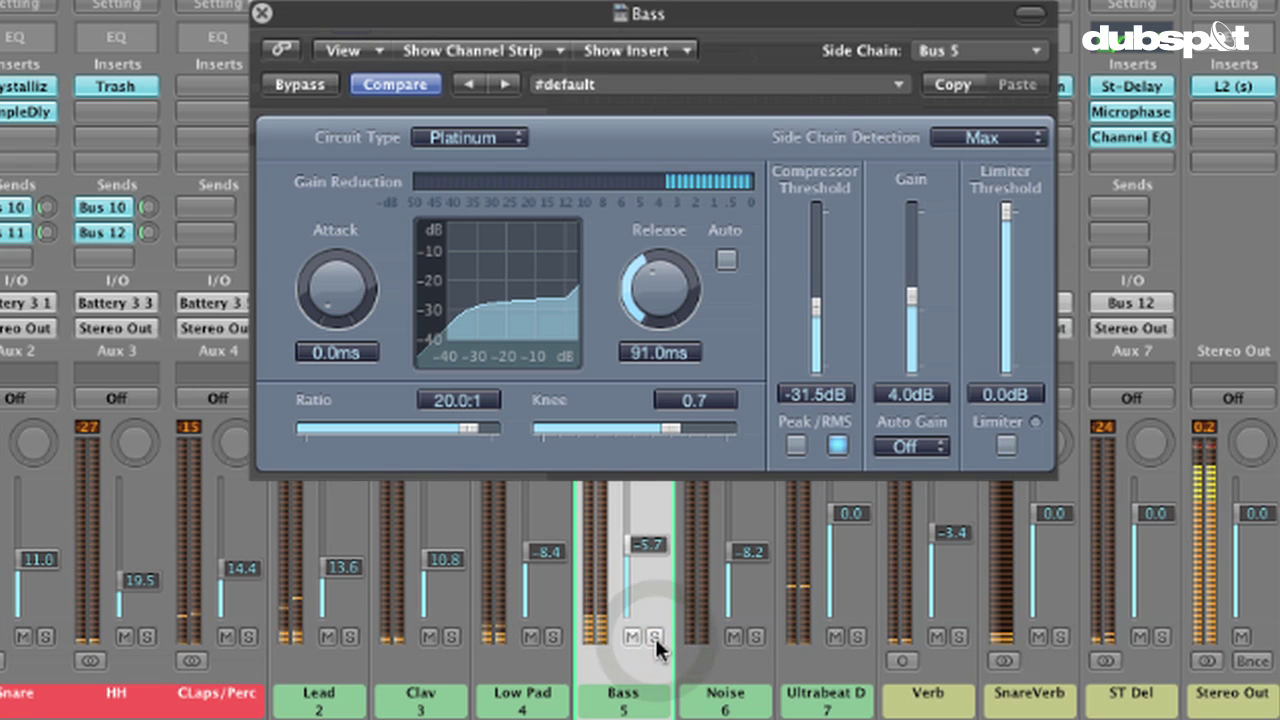
{"action": "left_click_drag", "start_coordinate": [652, 546], "coordinate": [652, 540]}
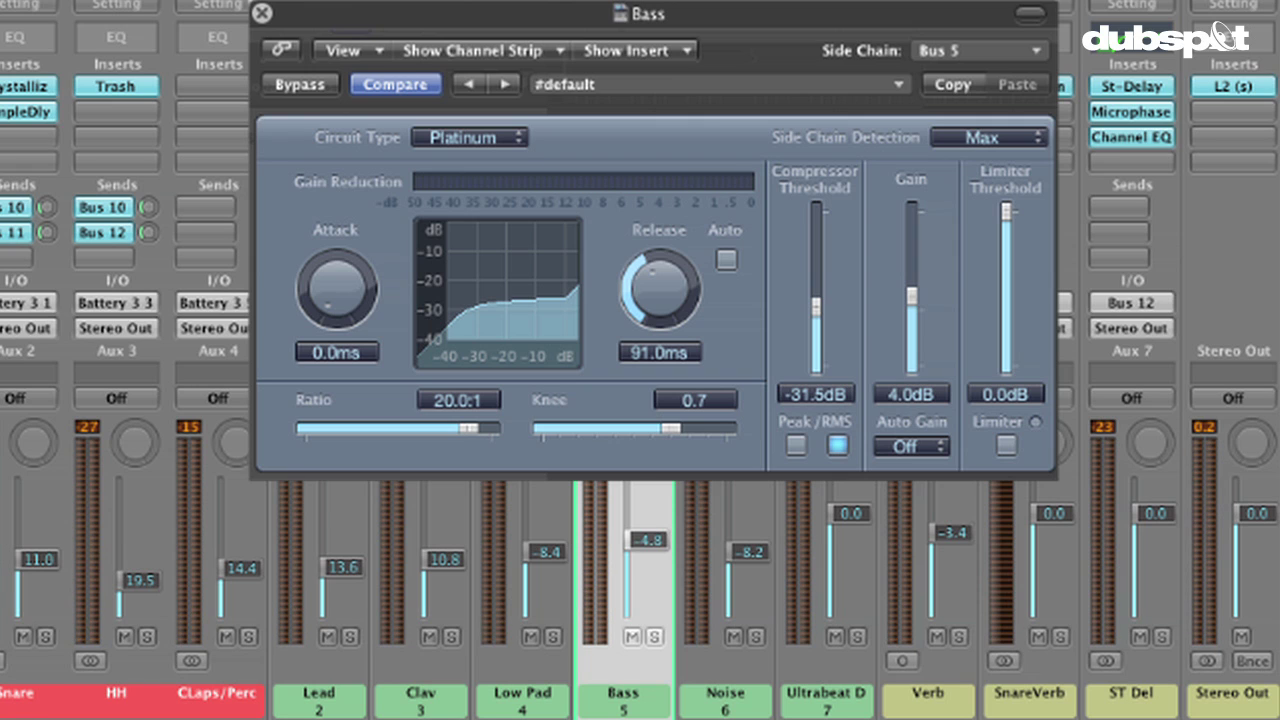
{"action": "left_click", "coordinate": [261, 13]}
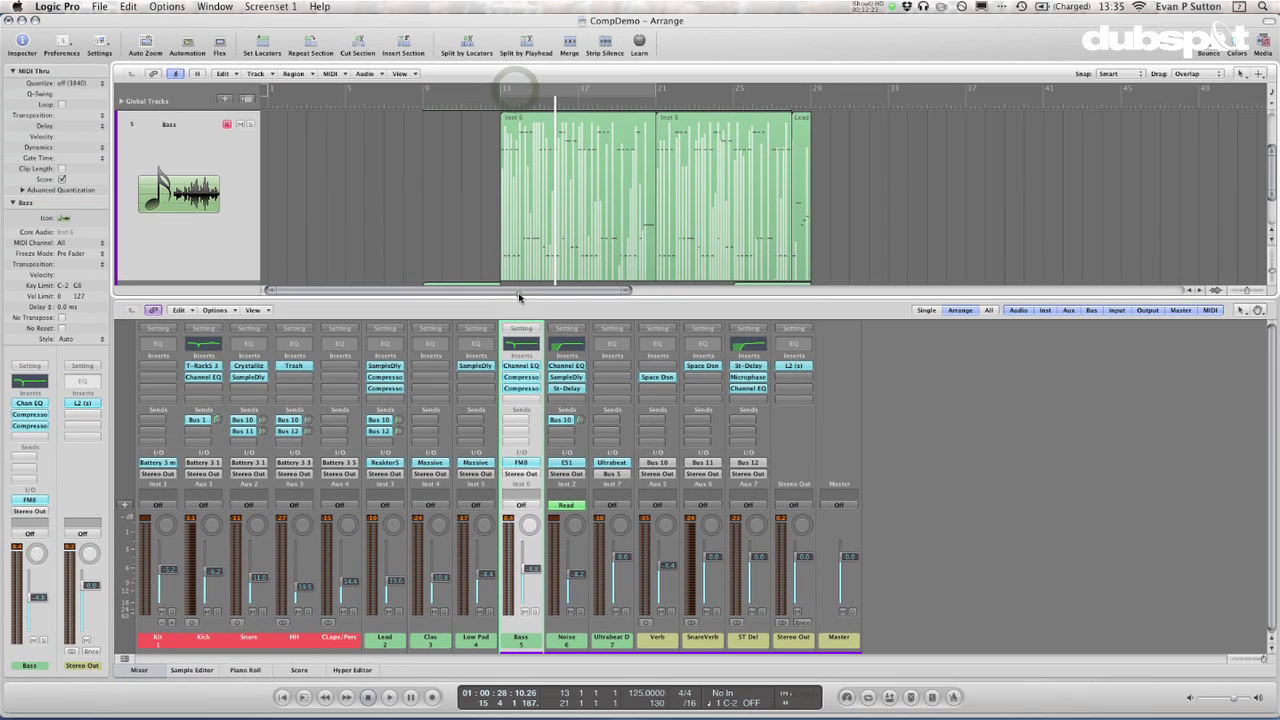
Enlarge the arrange area, play from bar 9 and solo the Noise track.
{"action": "left_click_drag", "start_coordinate": [518, 297], "coordinate": [516, 386]}
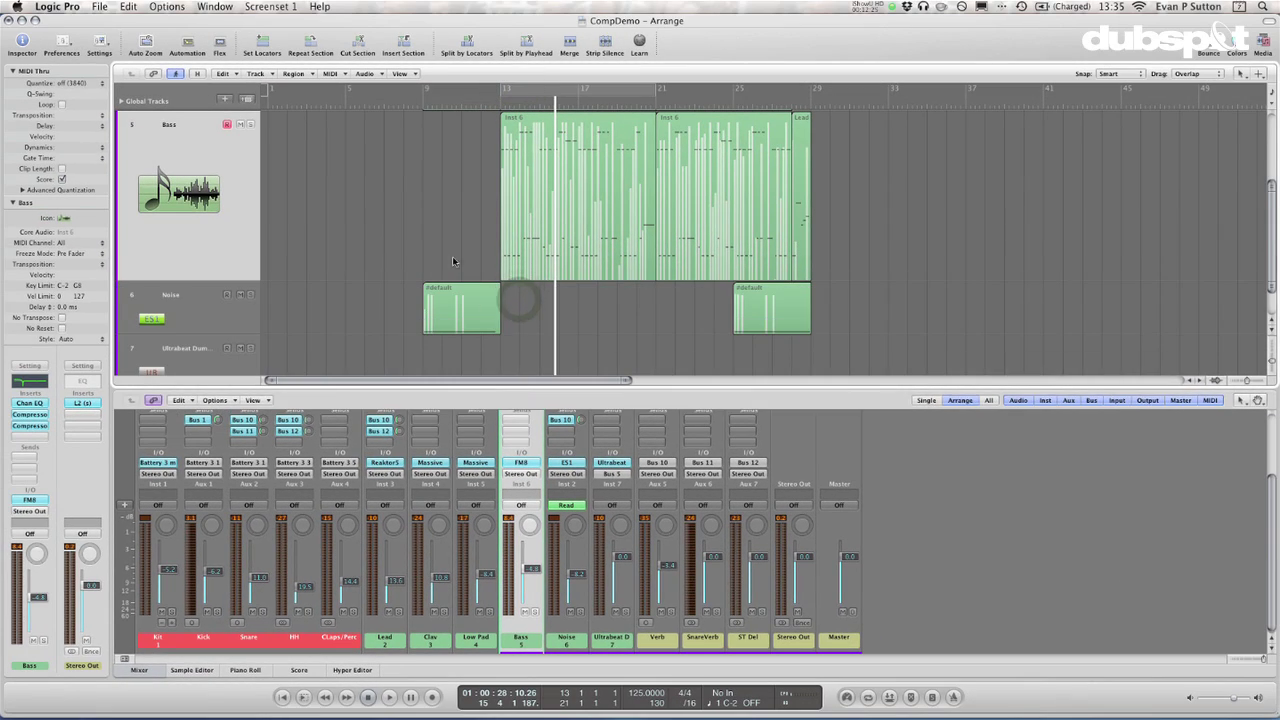
{"action": "left_click", "coordinate": [563, 643]}
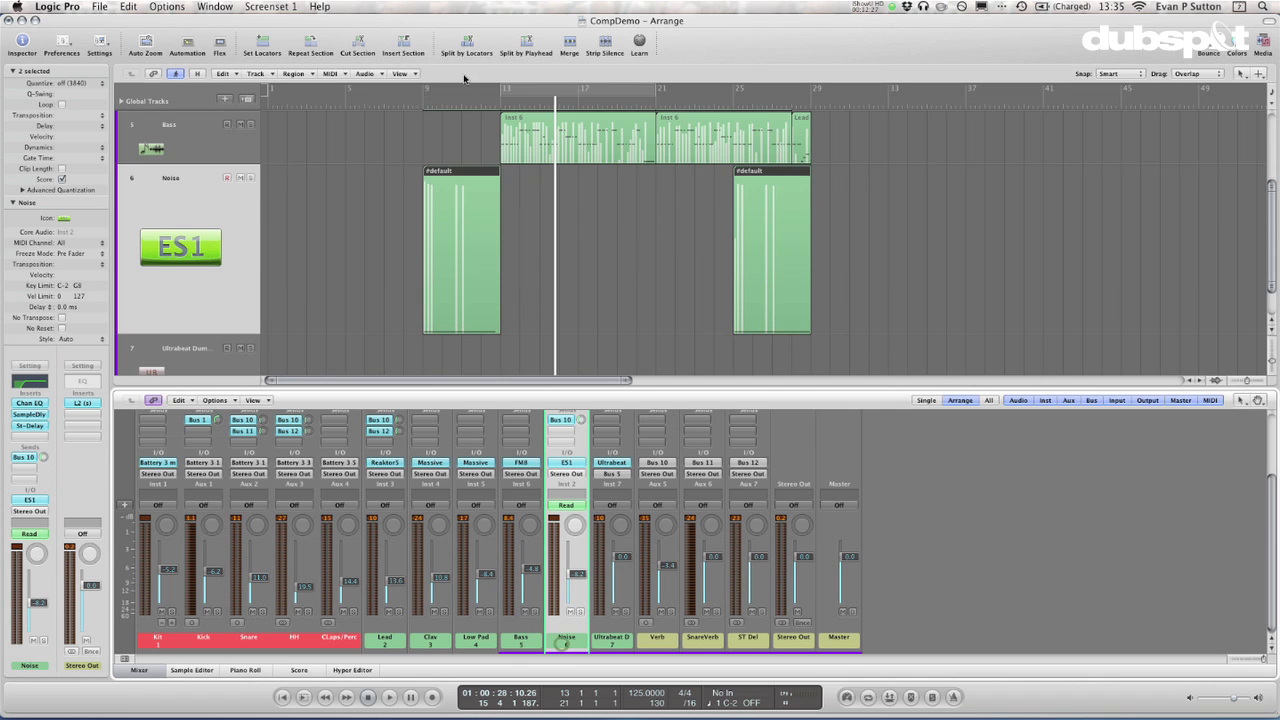
{"action": "left_click", "coordinate": [419, 104]}
{"action": "key", "text": "space"}
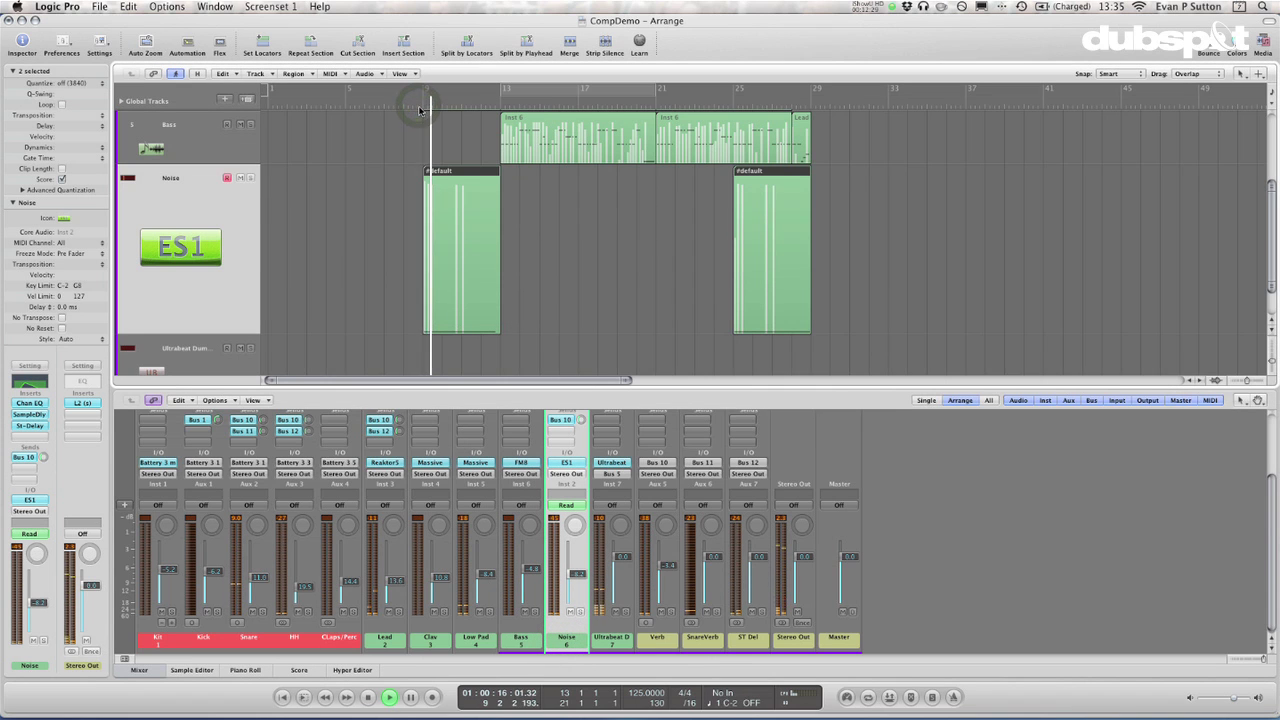
{"action": "left_click", "coordinate": [250, 179]}
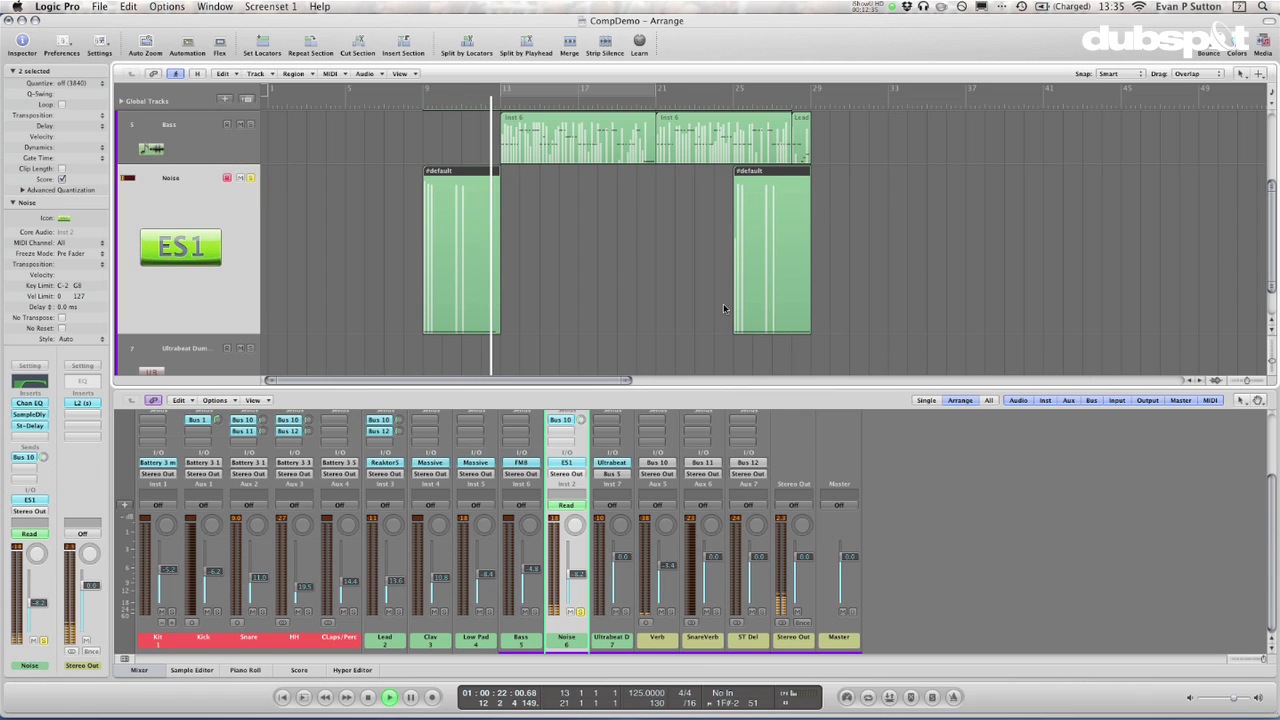
Glance at the Noise Channel EQ, then set a cycle over bars 9–13.
{"action": "scroll", "coordinate": [675, 544], "scroll_direction": "up", "scroll_amount": 1}
{"action": "scroll", "coordinate": [675, 544], "scroll_direction": "up", "scroll_amount": 3}
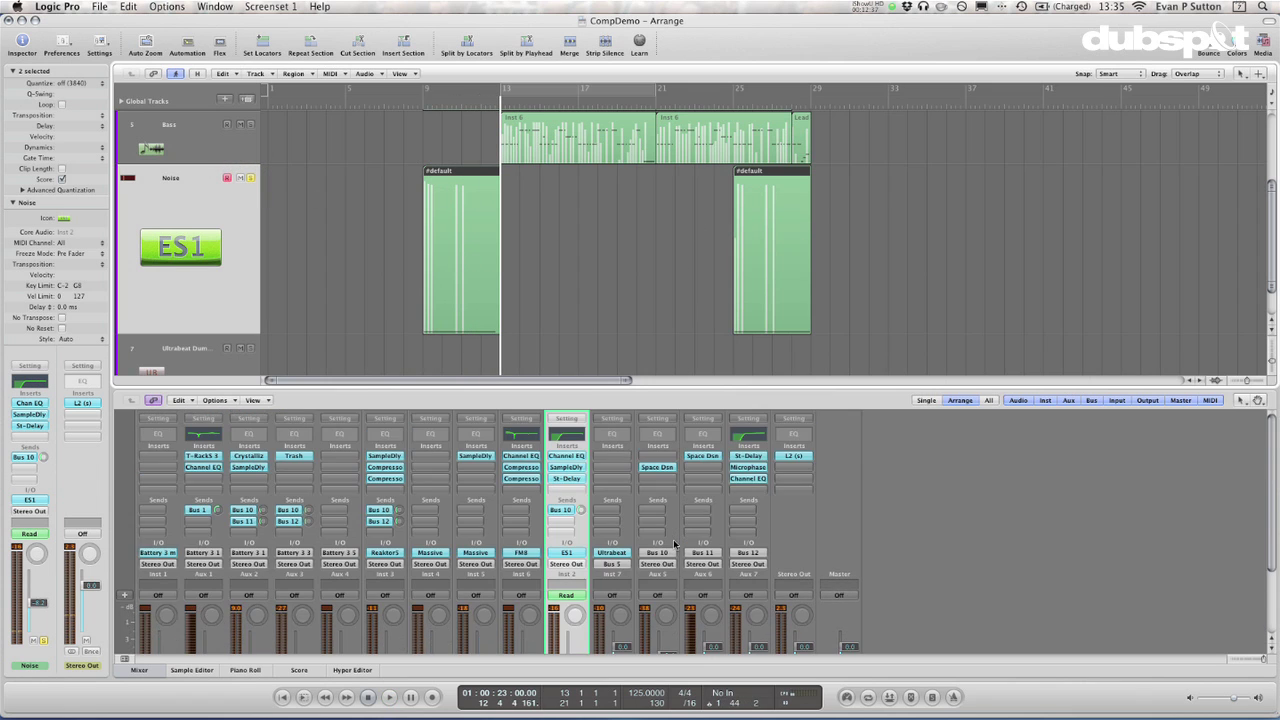
{"action": "scroll", "coordinate": [632, 514], "scroll_direction": "down", "scroll_amount": 4}
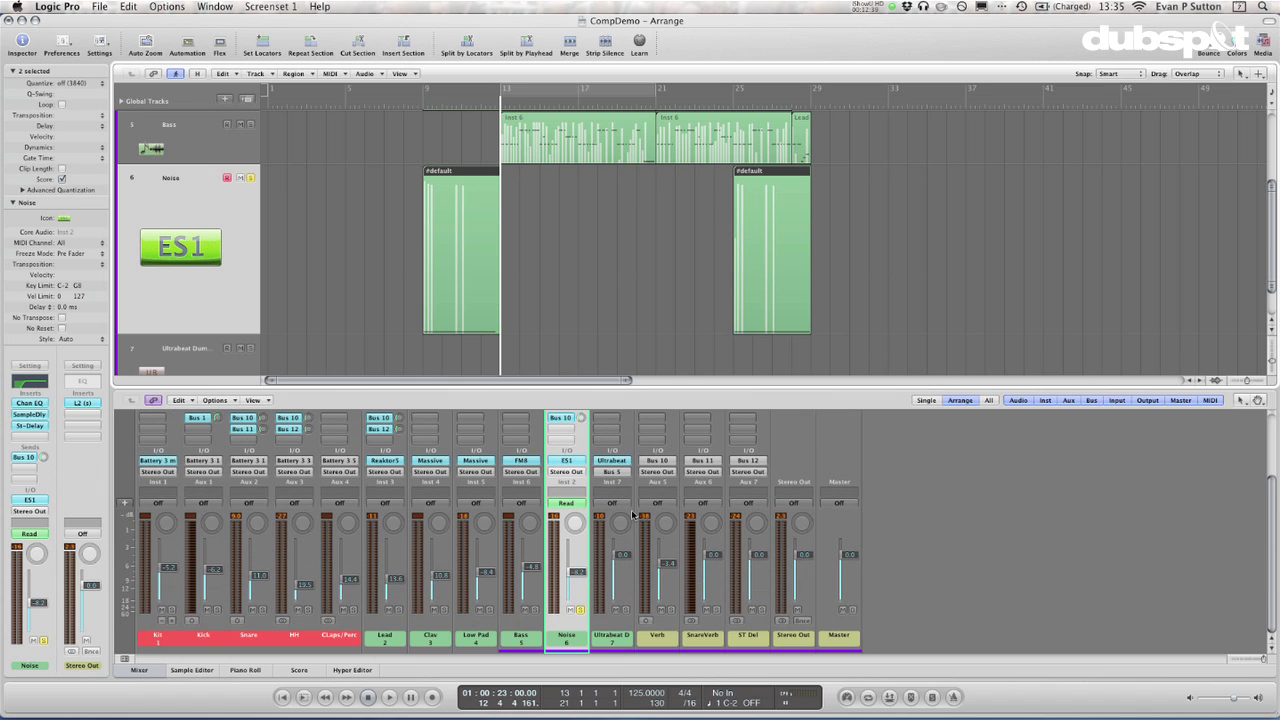
{"action": "scroll", "coordinate": [632, 514], "scroll_direction": "up", "scroll_amount": 4}
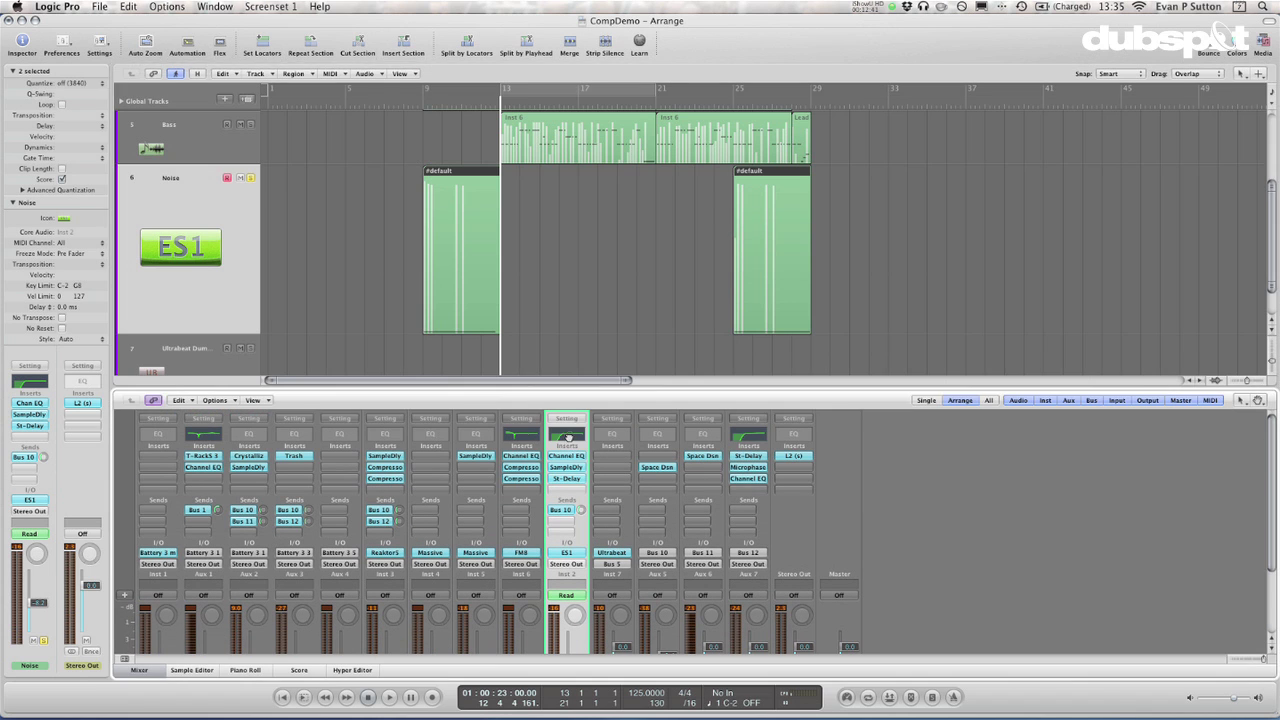
{"action": "left_click", "coordinate": [567, 437]}
{"action": "left_click", "coordinate": [38, 54]}
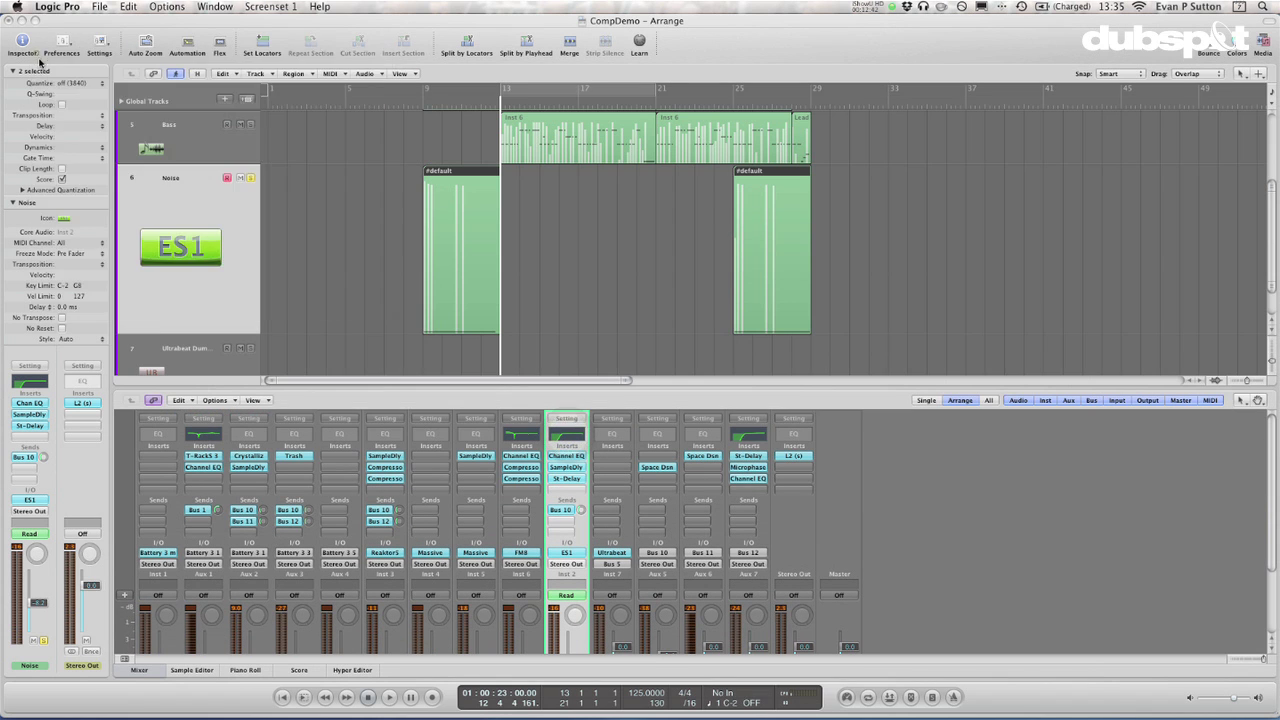
{"action": "left_click_drag", "start_coordinate": [422, 88], "coordinate": [500, 89]}
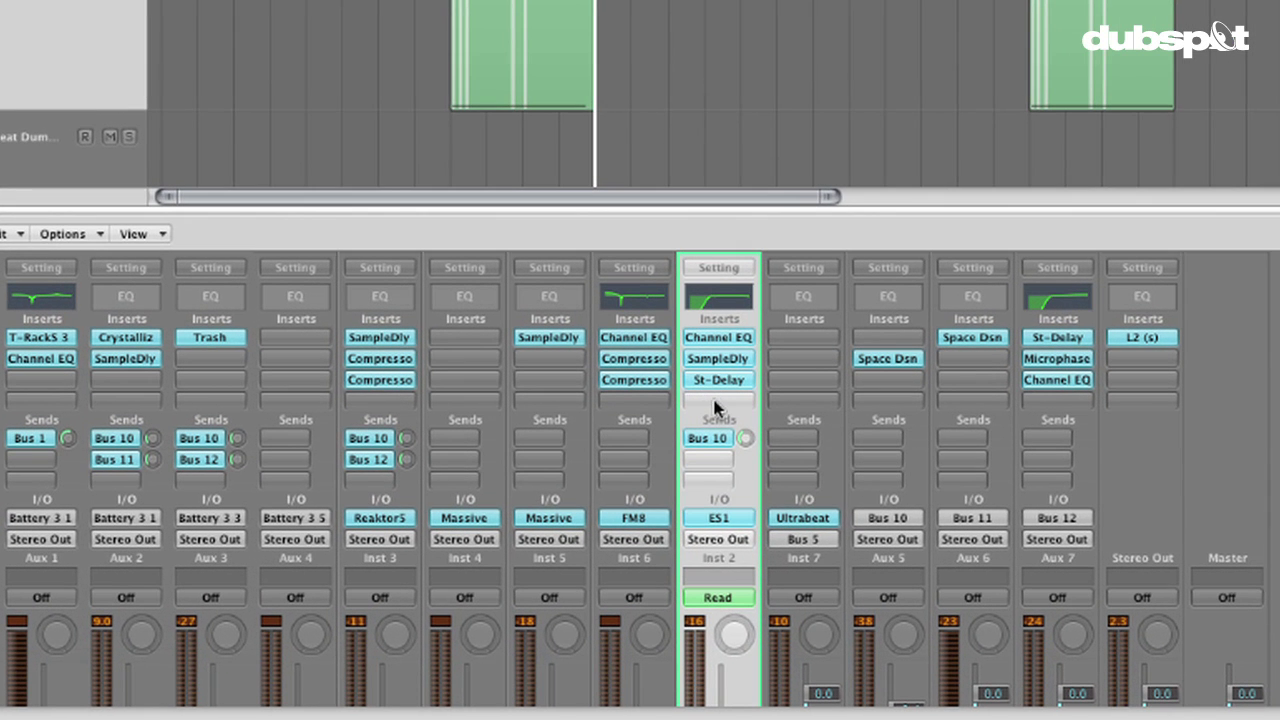
Insert a stereo Compressor on the Noise track and key it from Bus 5.
{"action": "left_click", "coordinate": [565, 490]}
{"action": "mouse_move", "coordinate": [760, 479]}
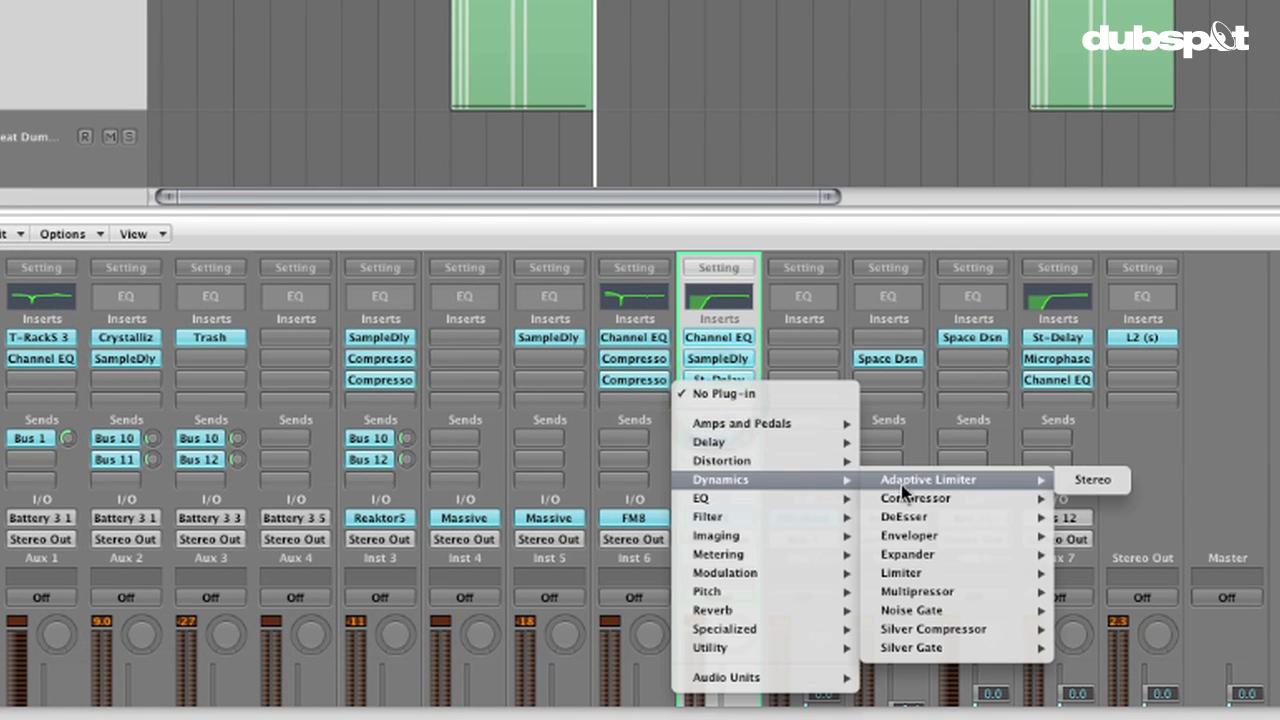
{"action": "mouse_move", "coordinate": [1038, 500]}
{"action": "left_click", "coordinate": [1092, 497]}
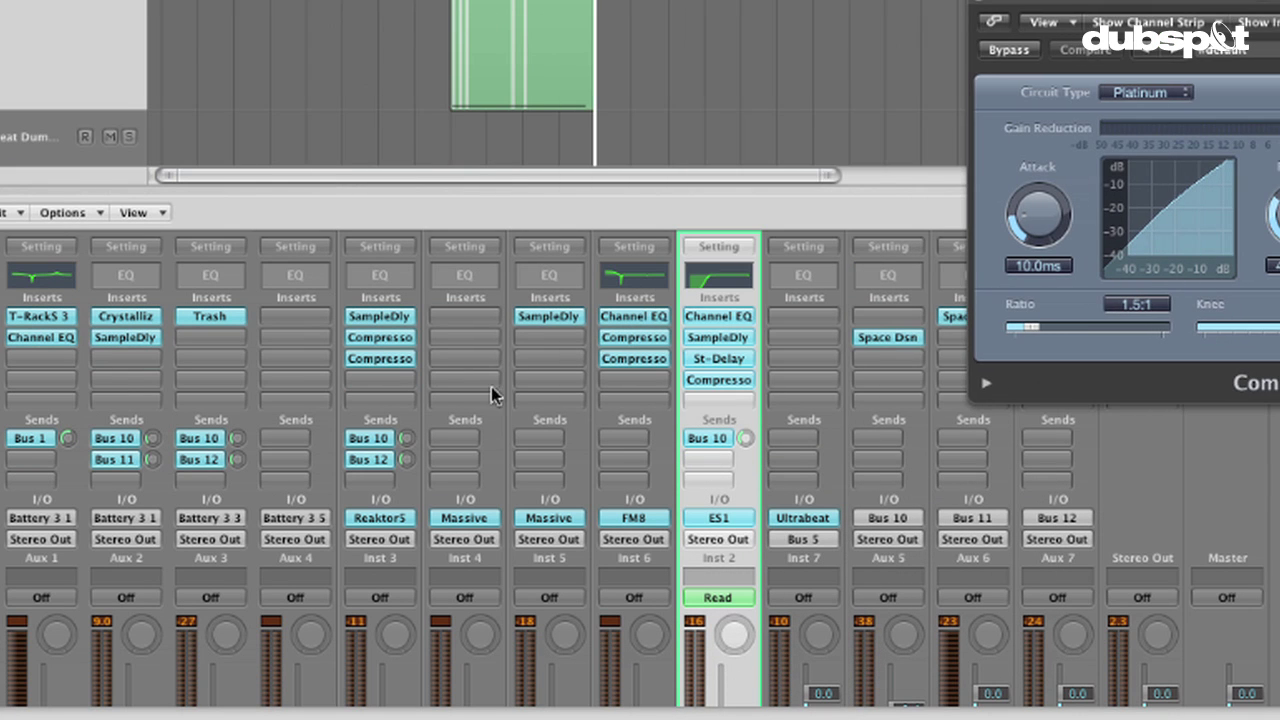
{"action": "scroll", "coordinate": [690, 668], "scroll_direction": "down", "scroll_amount": 3}
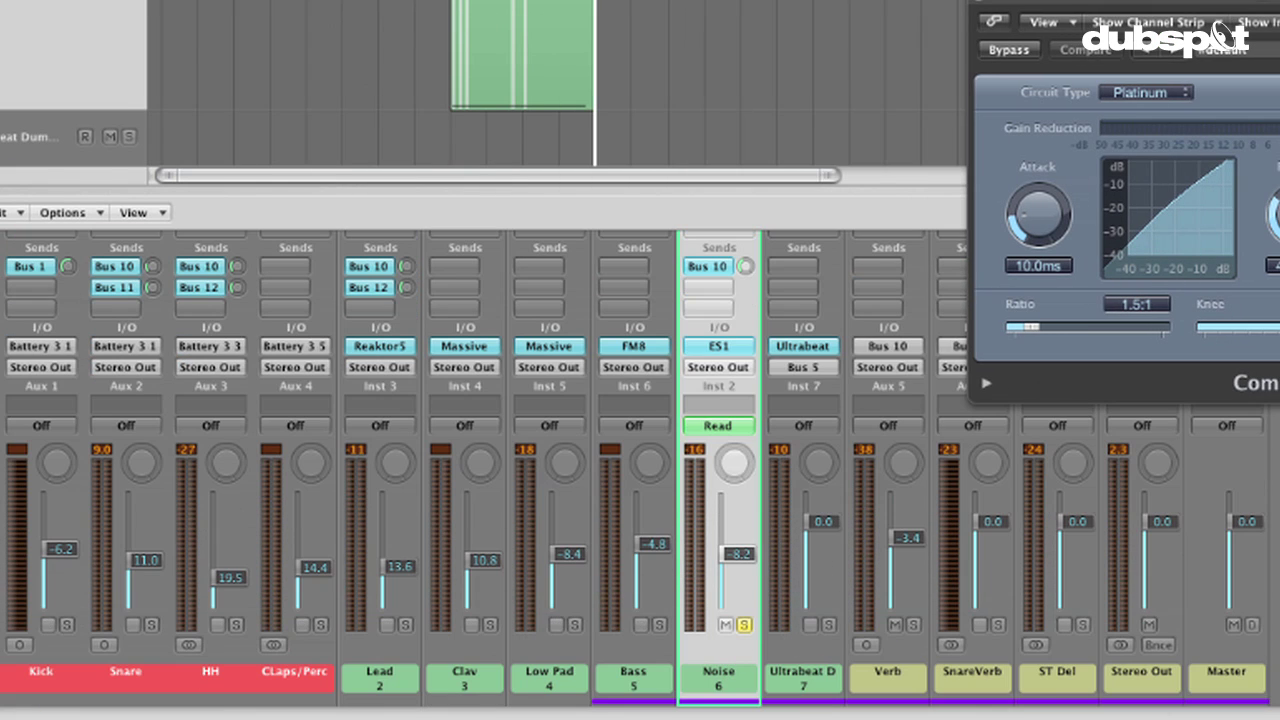
{"action": "scroll", "coordinate": [480, 85], "scroll_direction": "down", "scroll_amount": 2}
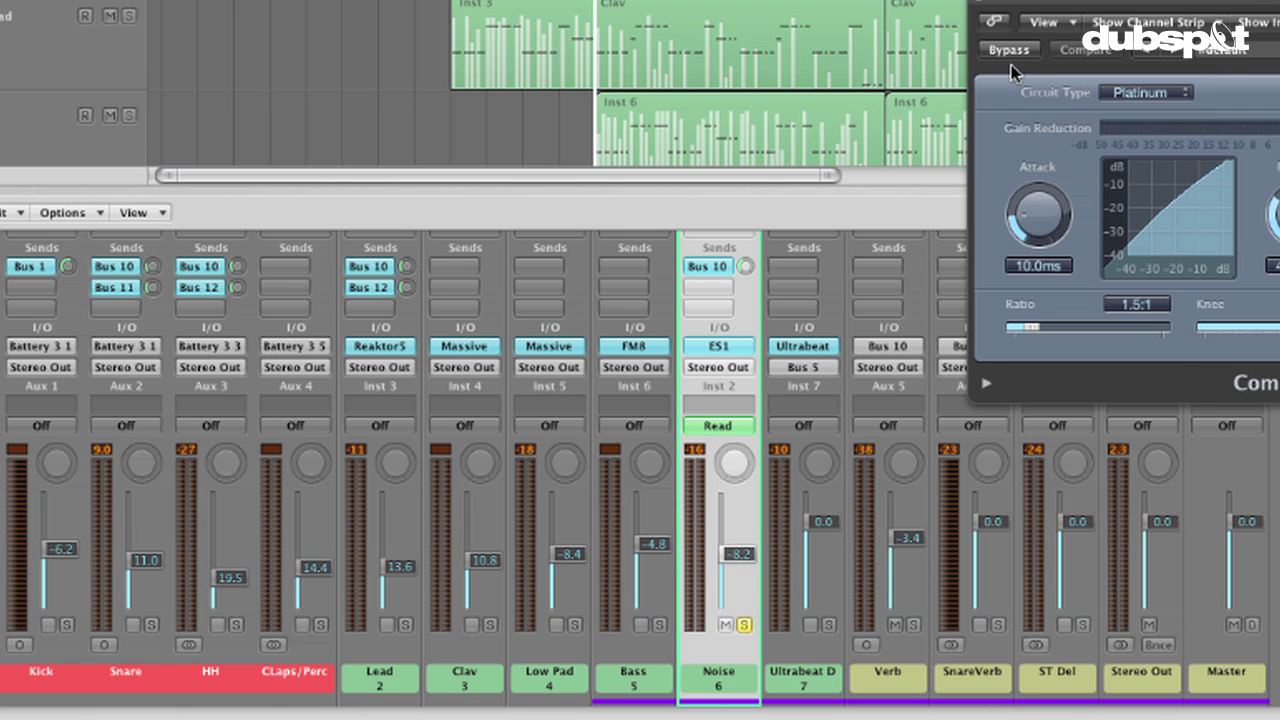
{"action": "left_click_drag", "start_coordinate": [1015, 72], "coordinate": [565, 103]}
{"action": "left_click", "coordinate": [1200, 48]}
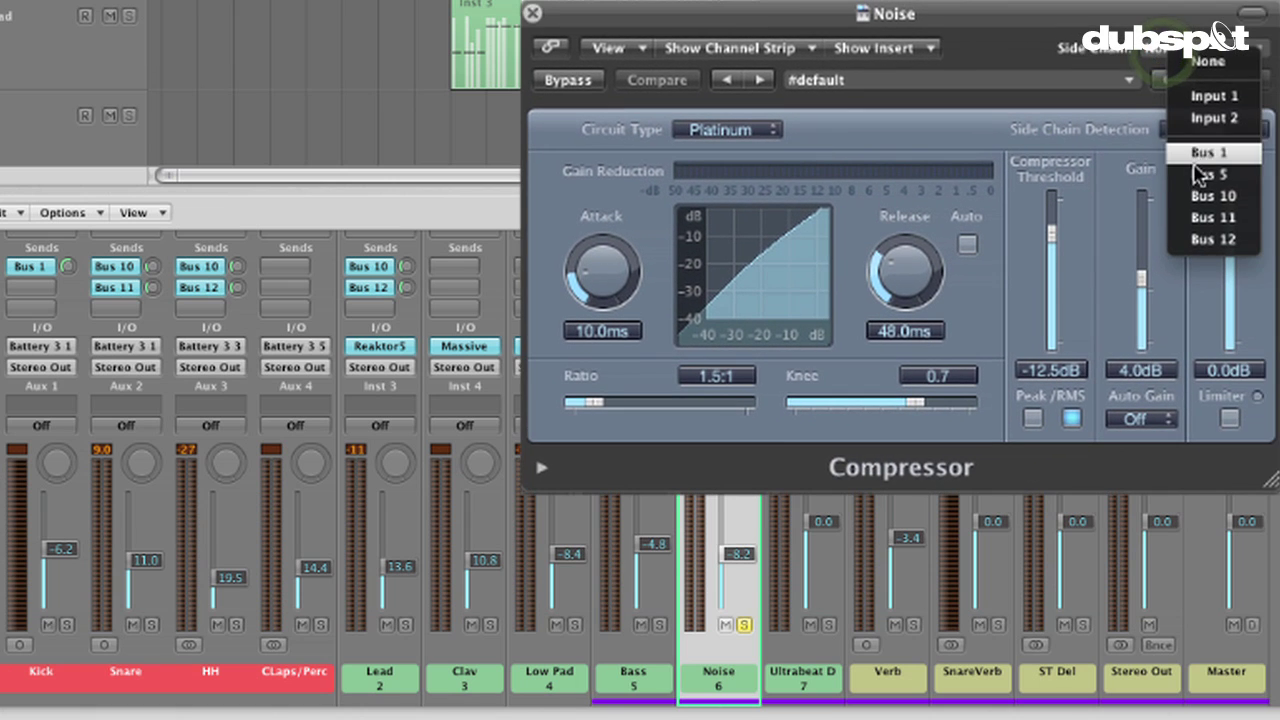
{"action": "left_click", "coordinate": [1205, 174]}
Set the Noise compressor to 11:1, -36.5 dB threshold, 0 ms attack, 72 ms release; unsolo Ultrabeat.
{"action": "left_click_drag", "start_coordinate": [1049, 229], "coordinate": [1049, 270]}
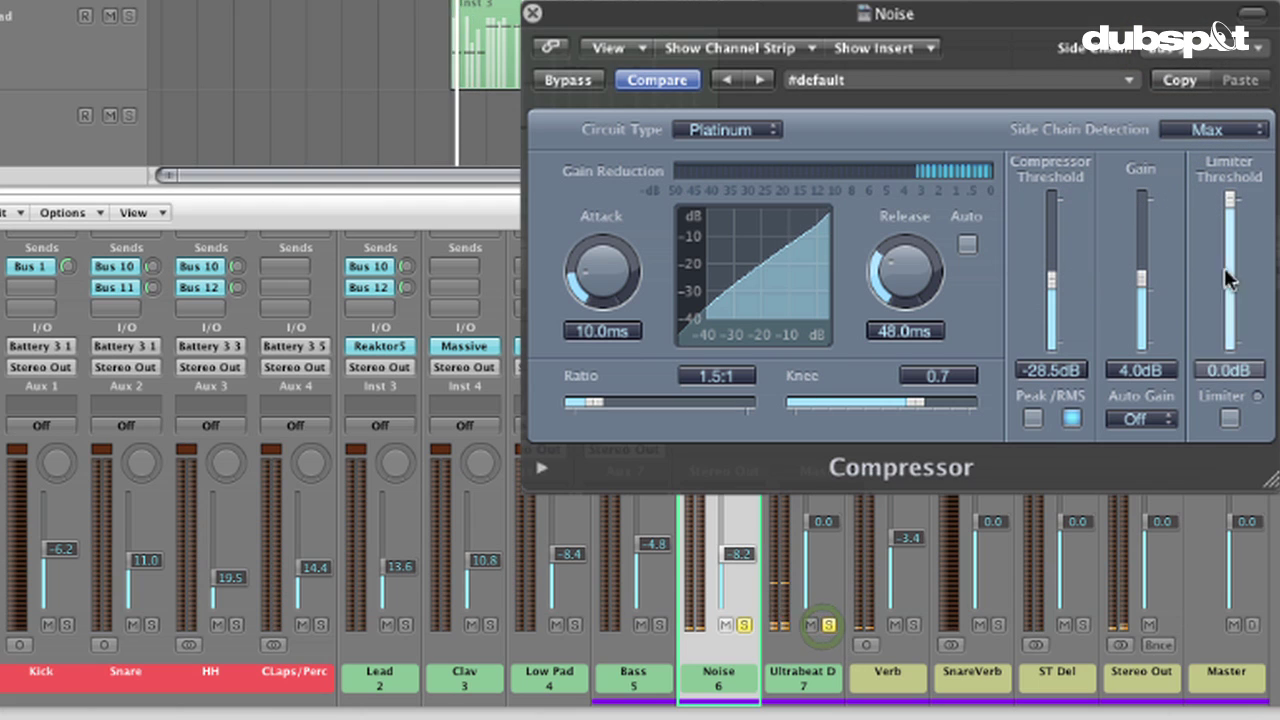
{"action": "left_click_drag", "start_coordinate": [594, 403], "coordinate": [700, 410]}
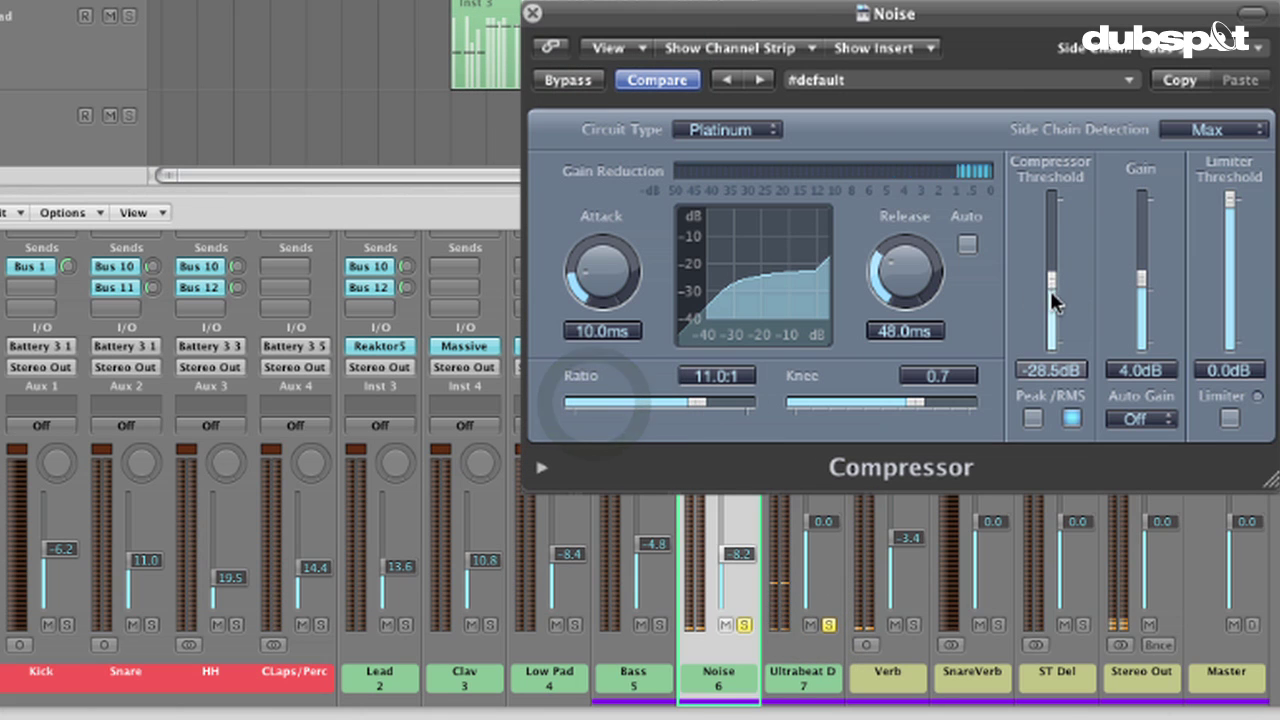
{"action": "left_click_drag", "start_coordinate": [1051, 286], "coordinate": [1051, 312]}
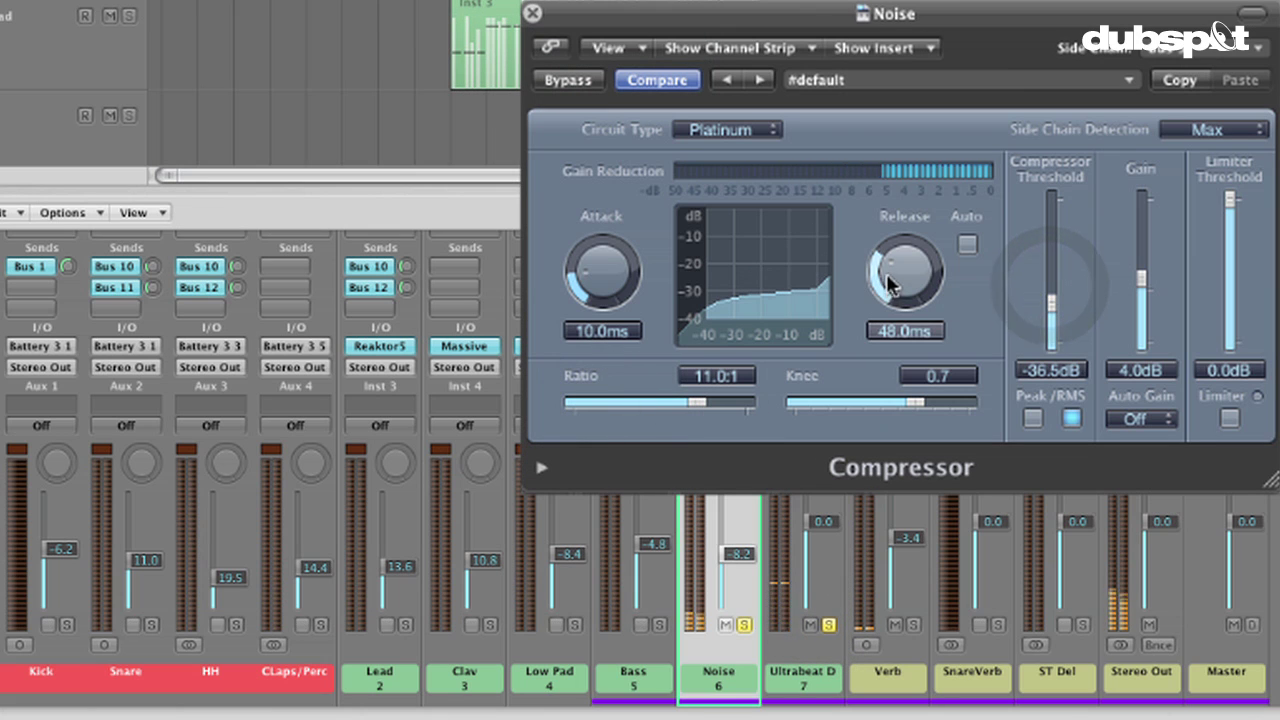
{"action": "left_click_drag", "start_coordinate": [903, 275], "coordinate": [903, 255]}
{"action": "left_click_drag", "start_coordinate": [603, 270], "coordinate": [590, 465]}
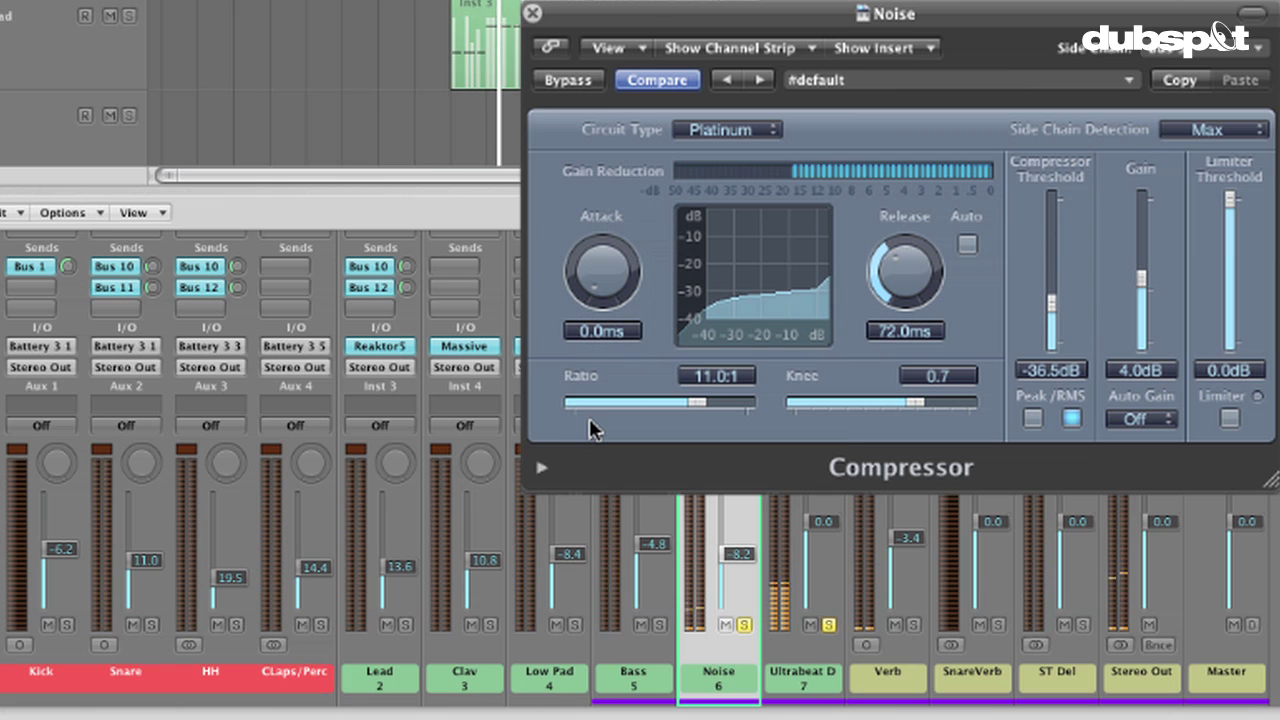
{"action": "left_click", "coordinate": [829, 626]}
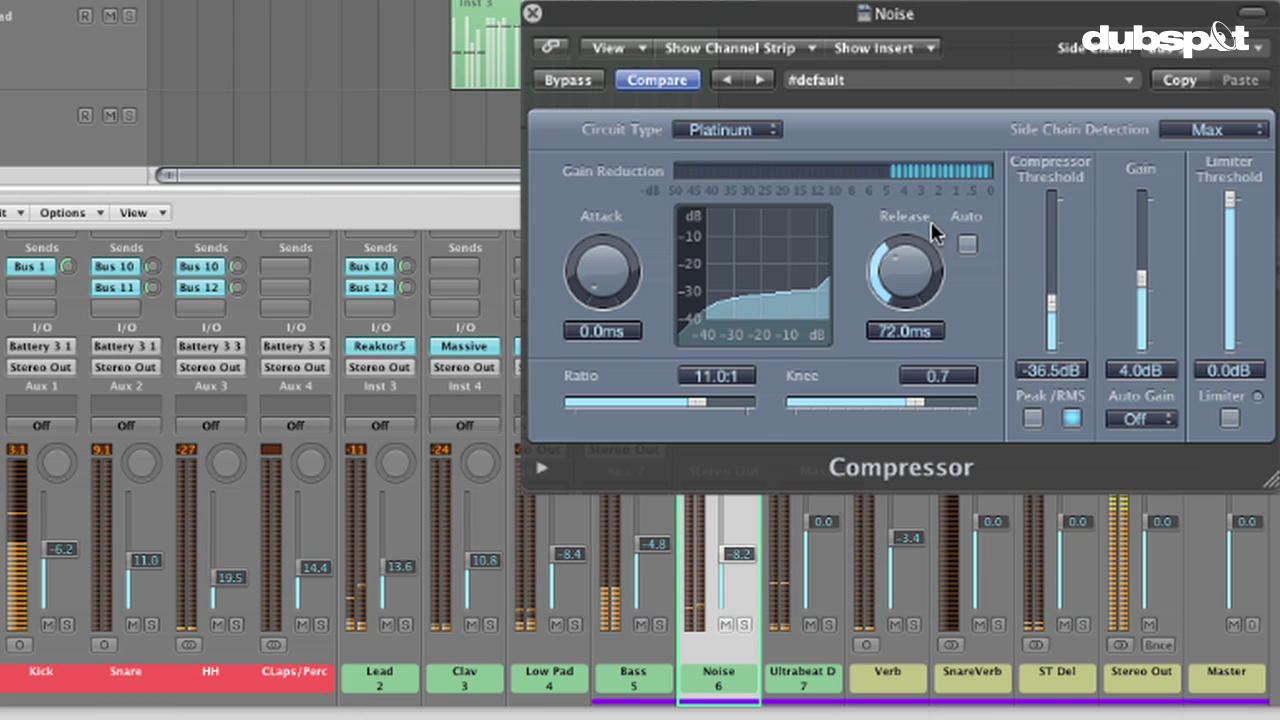
Trim the Noise compressor release to 40 ms, raise its threshold to -29.5 dB, then close it.
{"action": "mouse_move", "coordinate": [897, 268]}
{"action": "left_mouse_down"}
{"action": "mouse_move", "coordinate": [898, 300]}
{"action": "mouse_move", "coordinate": [894, 271]}
{"action": "left_mouse_up"}
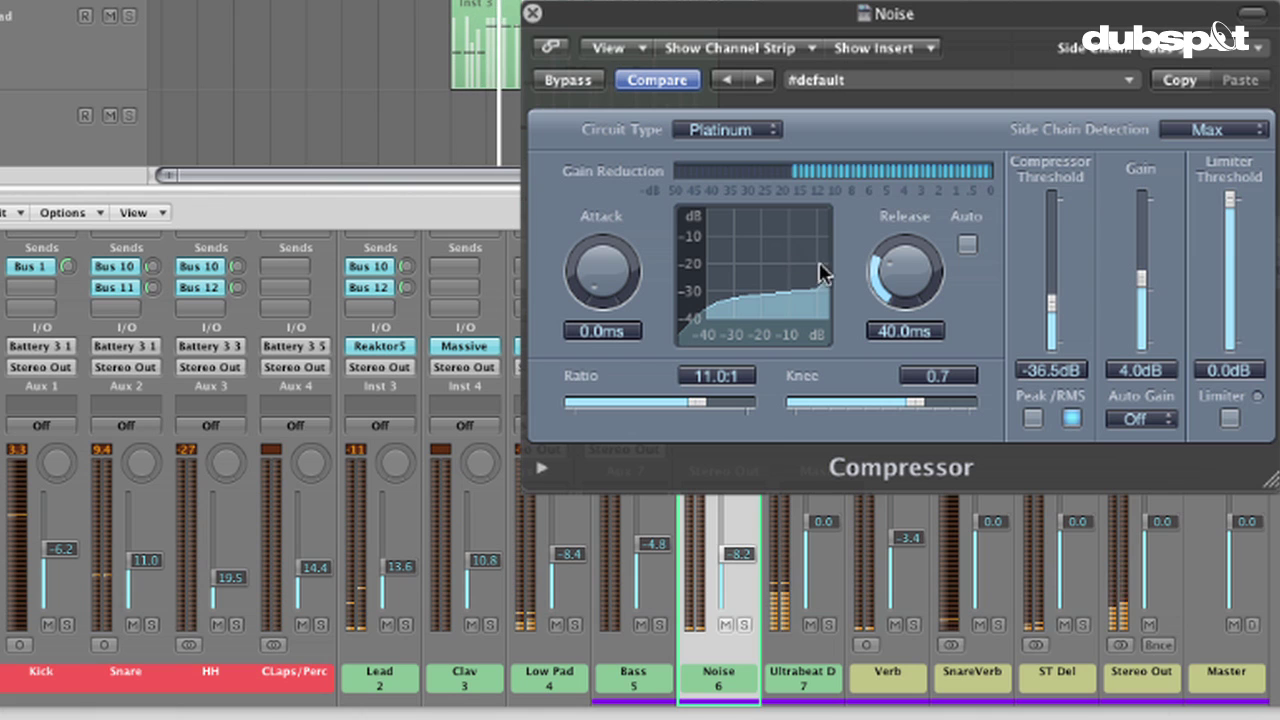
{"action": "left_click_drag", "start_coordinate": [1054, 318], "coordinate": [1055, 312]}
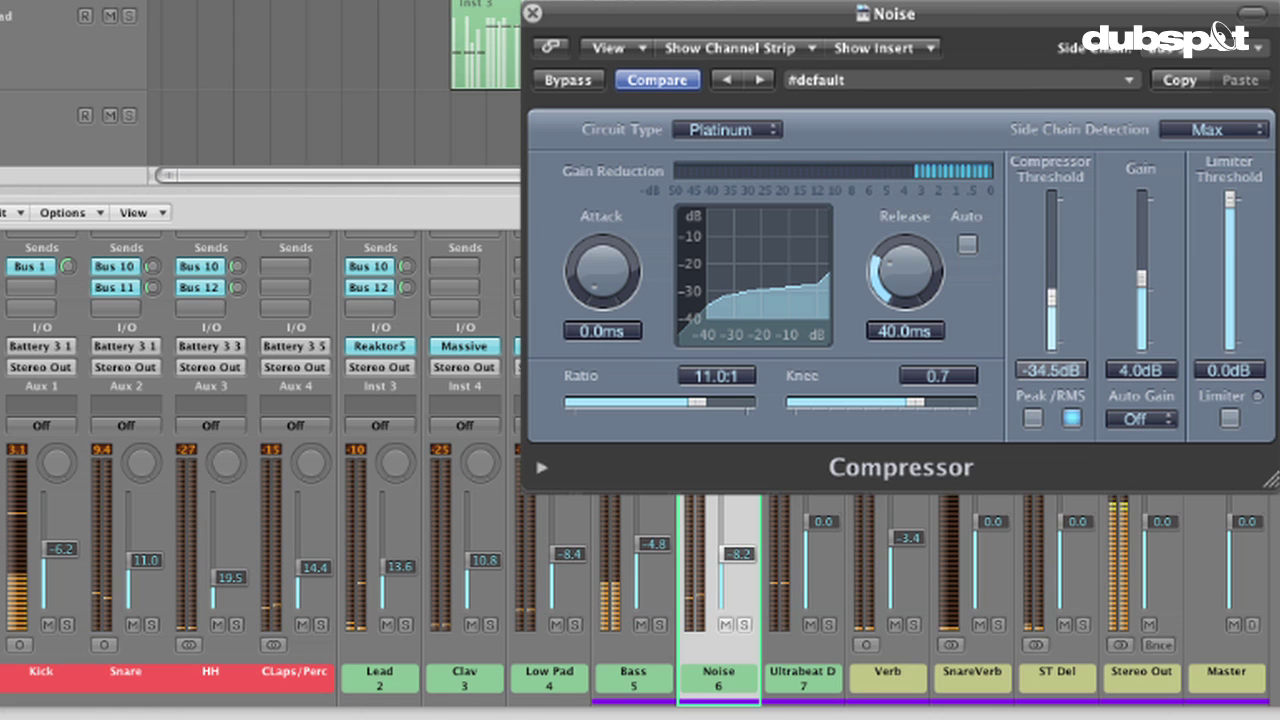
{"action": "left_click_drag", "start_coordinate": [1052, 300], "coordinate": [1052, 298]}
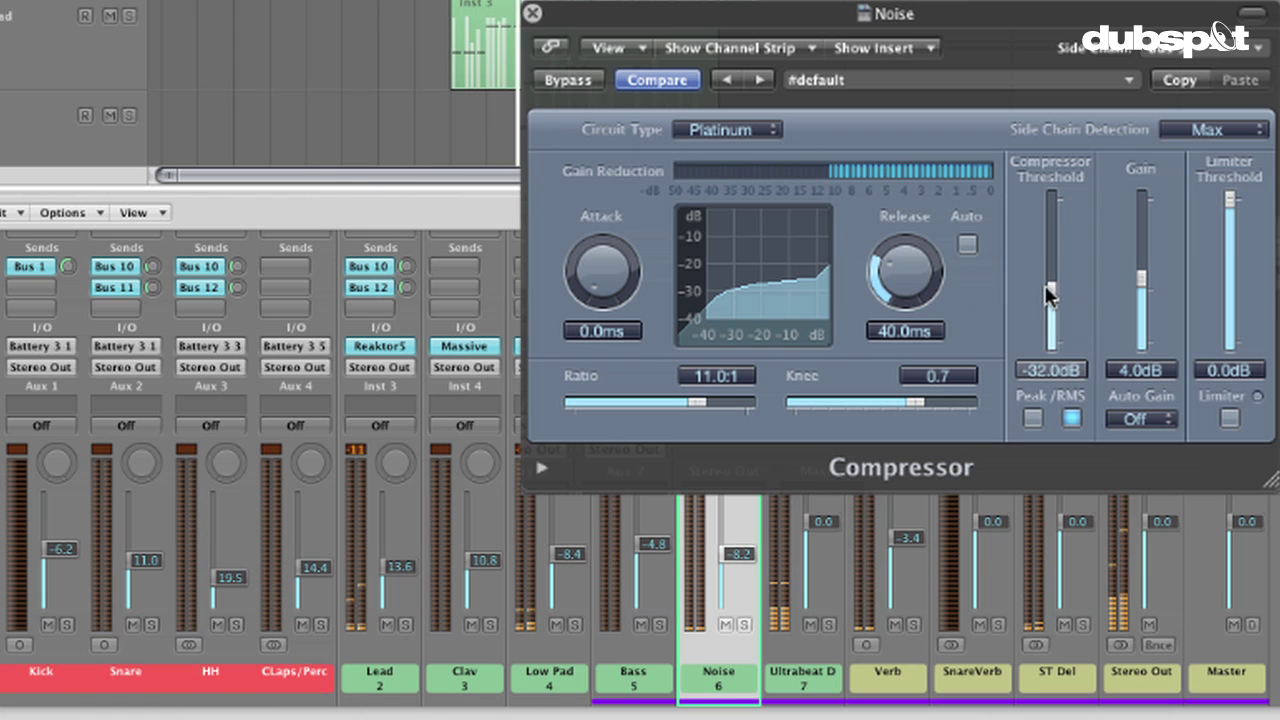
{"action": "left_click_drag", "start_coordinate": [1049, 290], "coordinate": [1051, 279]}
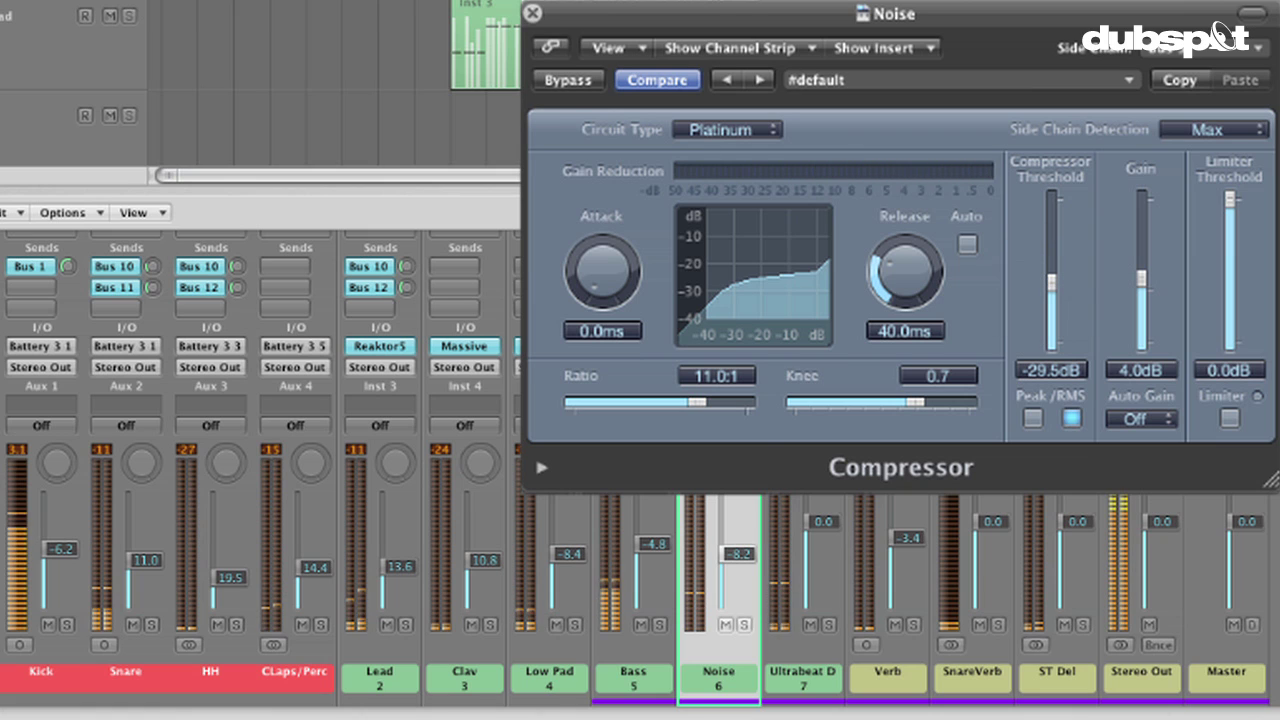
{"action": "left_click", "coordinate": [531, 17]}
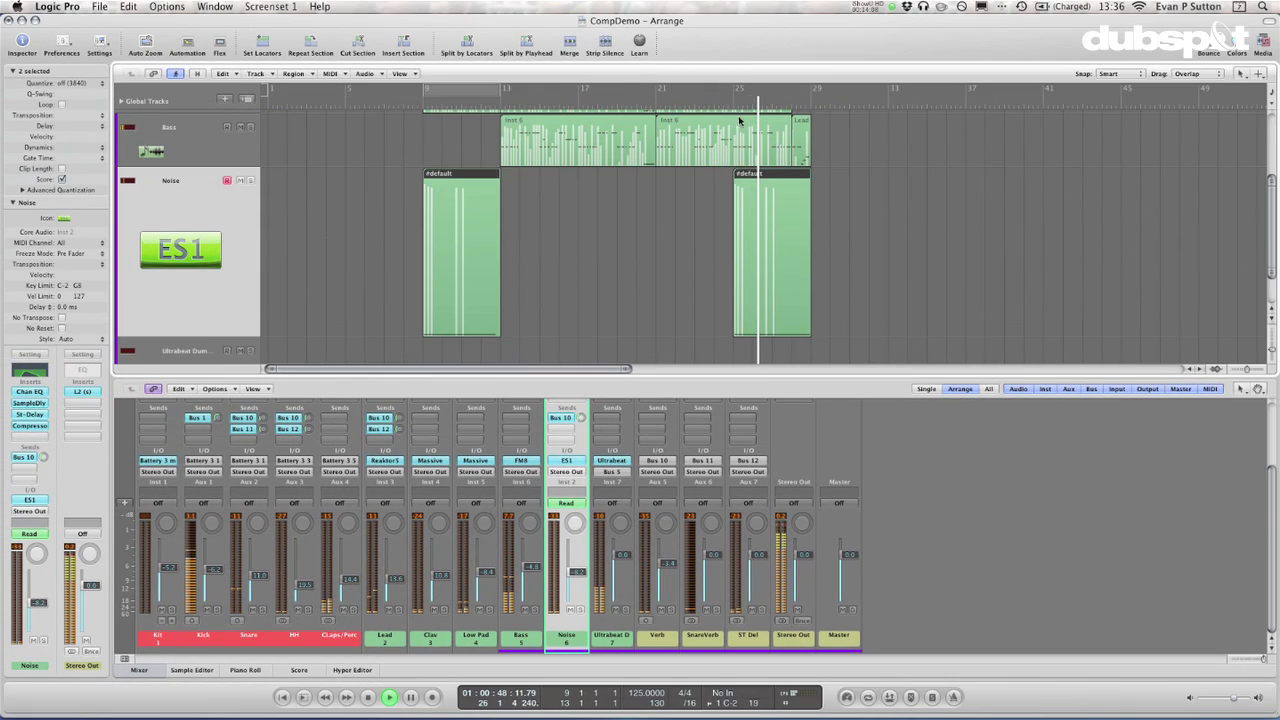
Jump back near bar 25, stop playback and select all regions on the Noise track.
{"action": "left_click", "coordinate": [730, 92]}
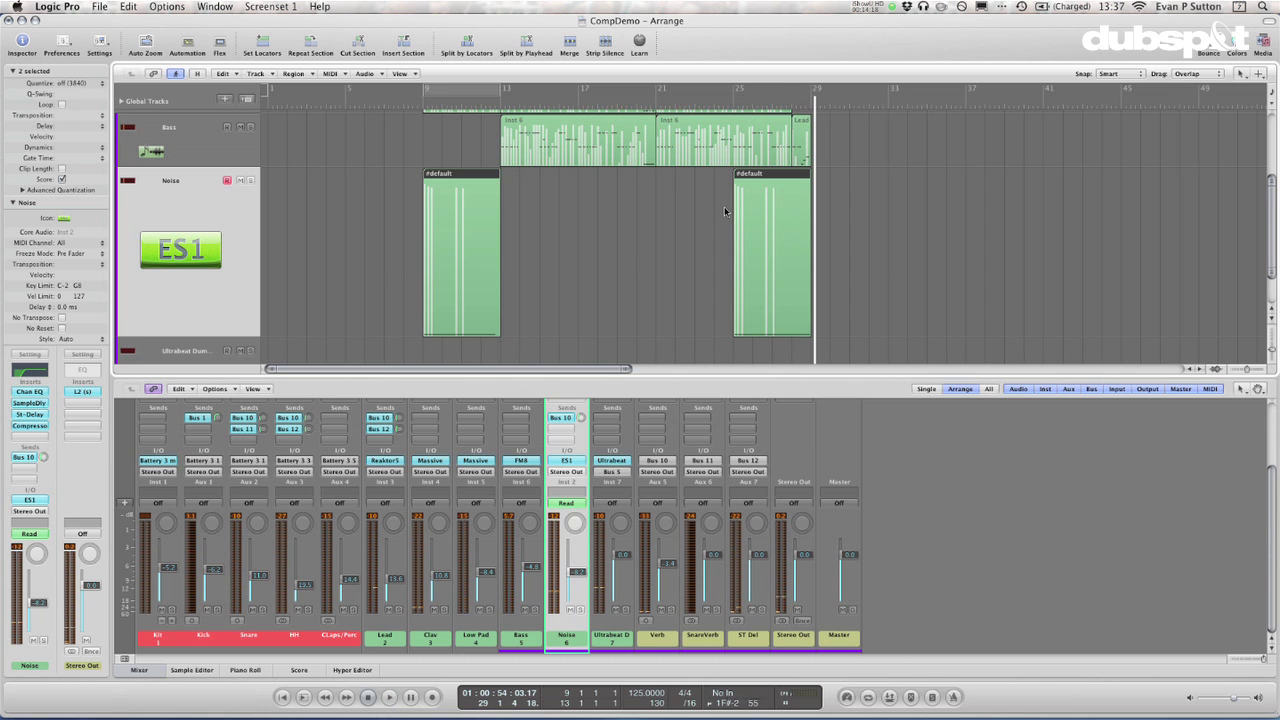
{"action": "key", "text": "space"}
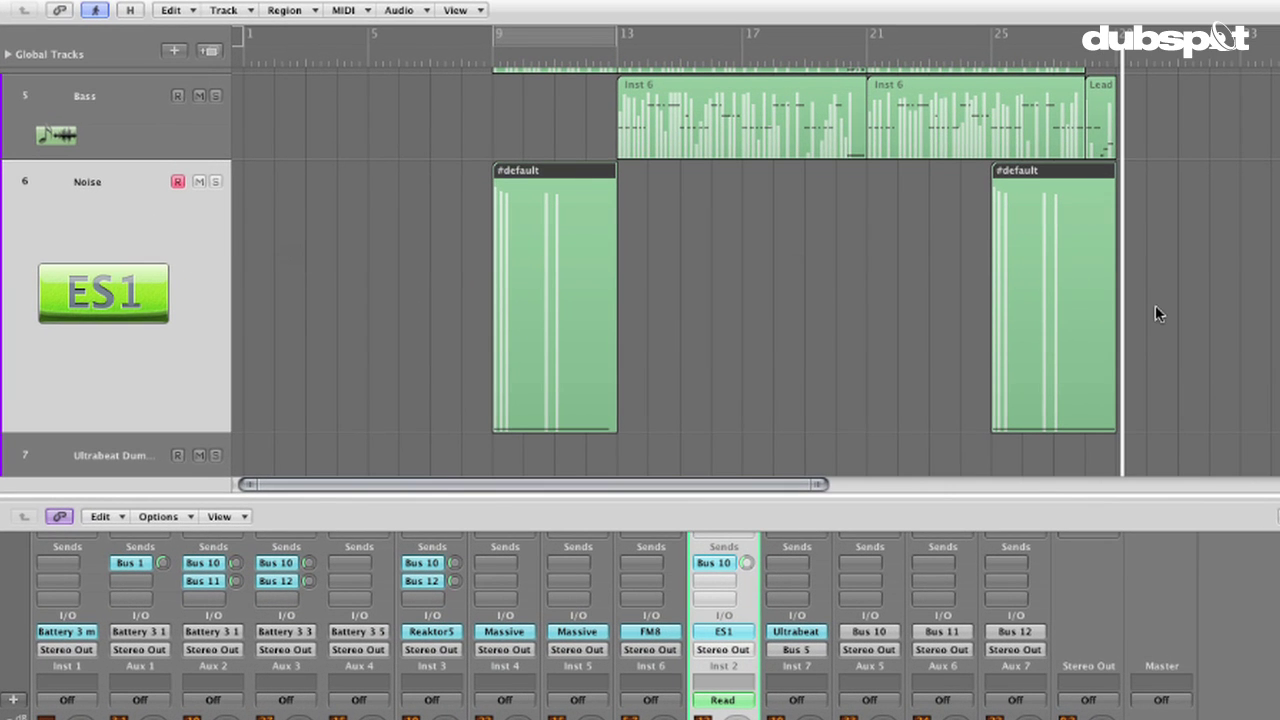
{"action": "left_click", "coordinate": [835, 258]}
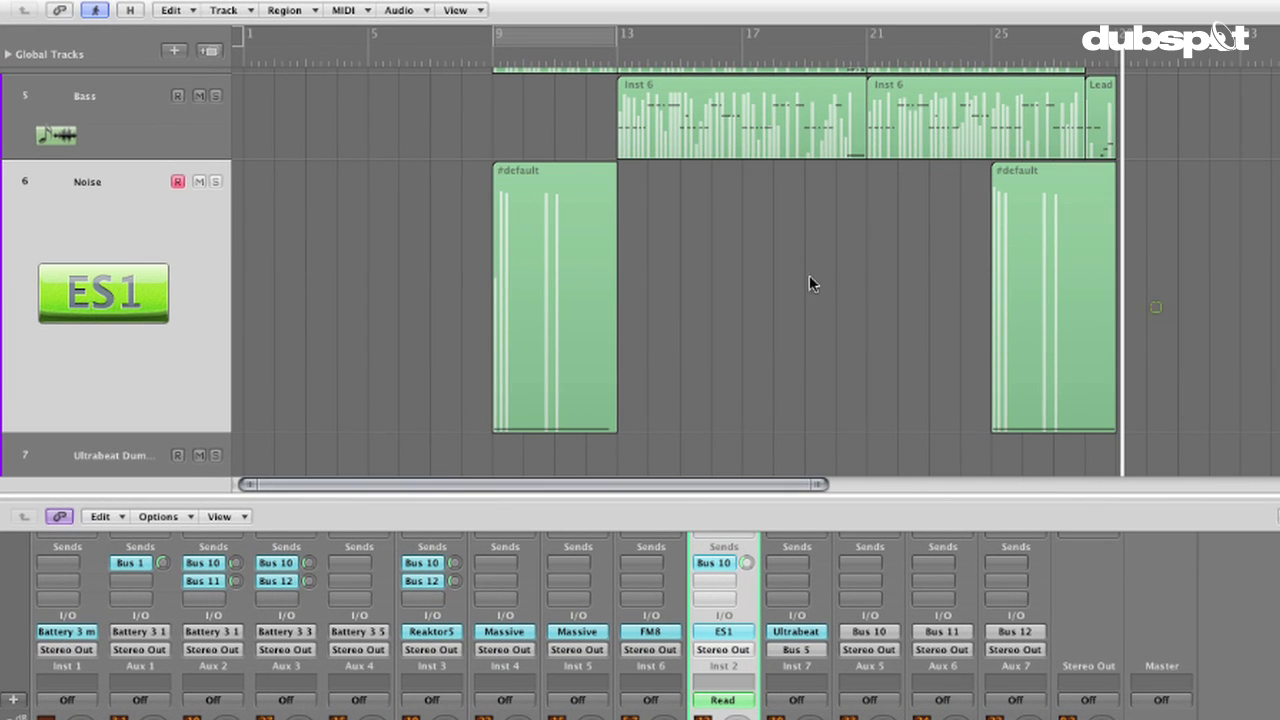
{"action": "left_click", "coordinate": [566, 250]}
{"action": "left_click", "coordinate": [989, 237]}
{"action": "left_click", "coordinate": [205, 229]}
Show automation and switch the Noise lane to the Compressor Ratio parameter.
{"action": "key", "text": "a"}
{"action": "left_click", "coordinate": [177, 205]}
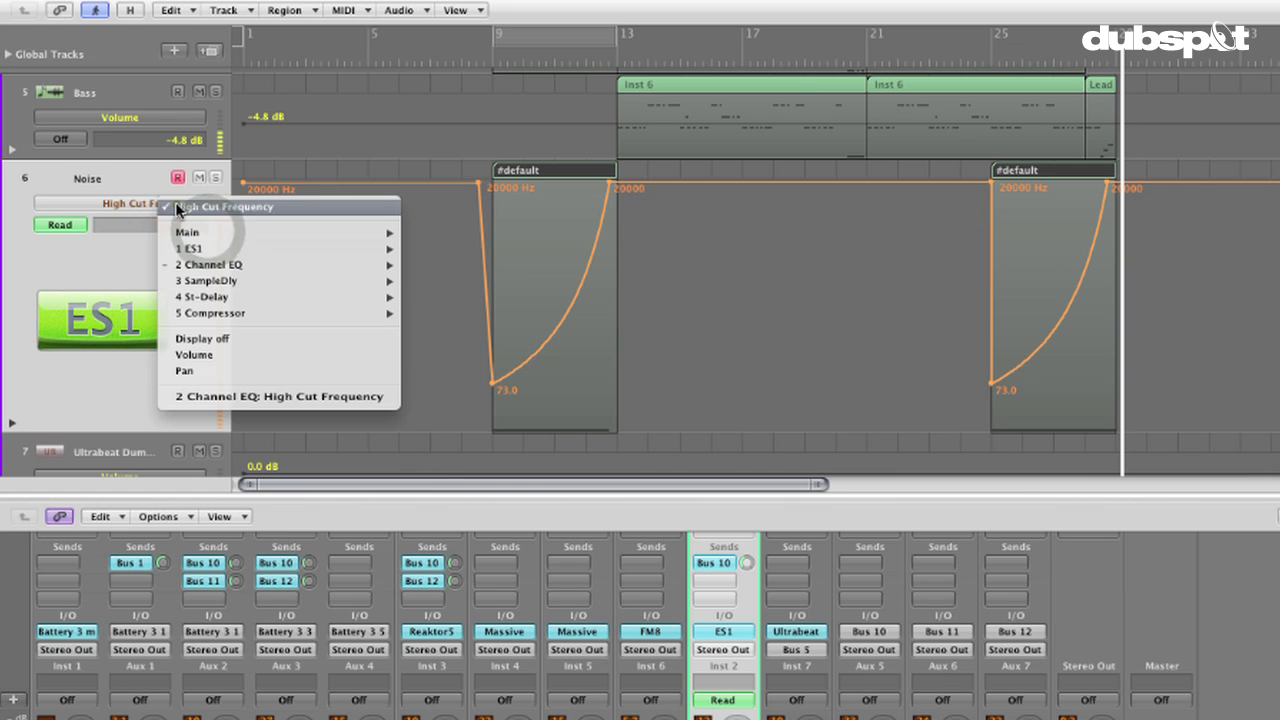
{"action": "mouse_move", "coordinate": [181, 312]}
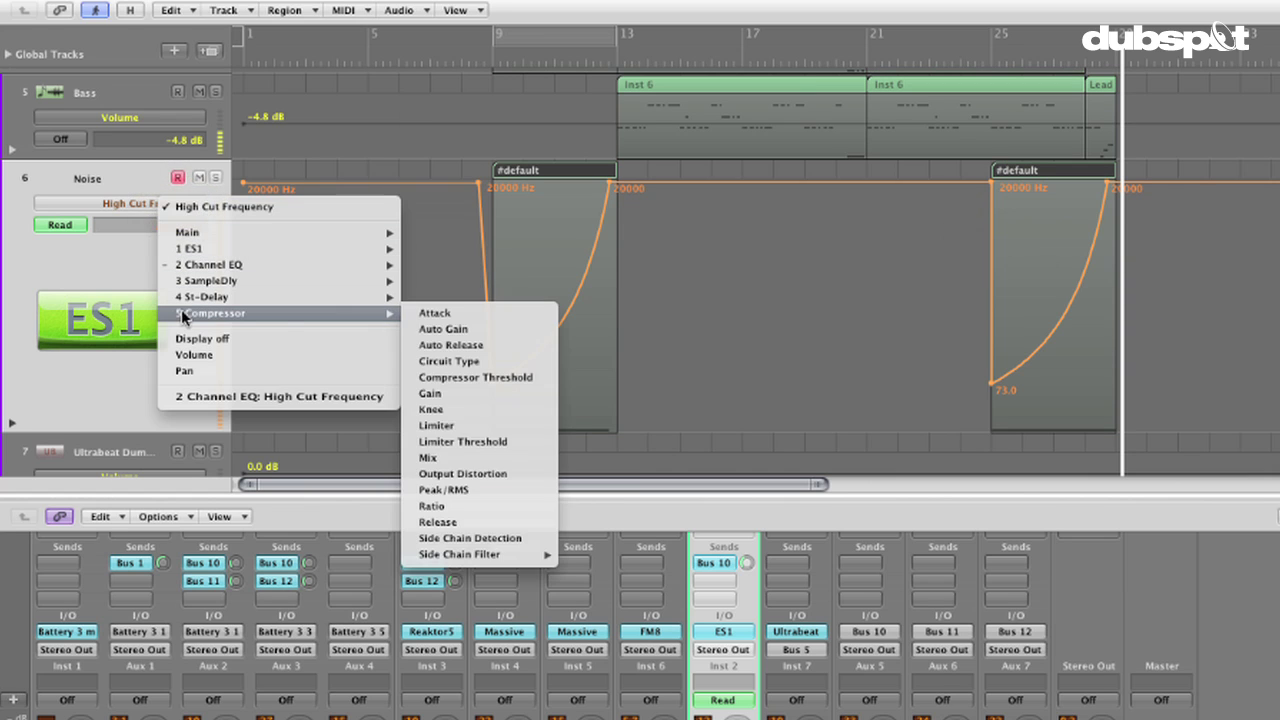
{"action": "left_click", "coordinate": [491, 514]}
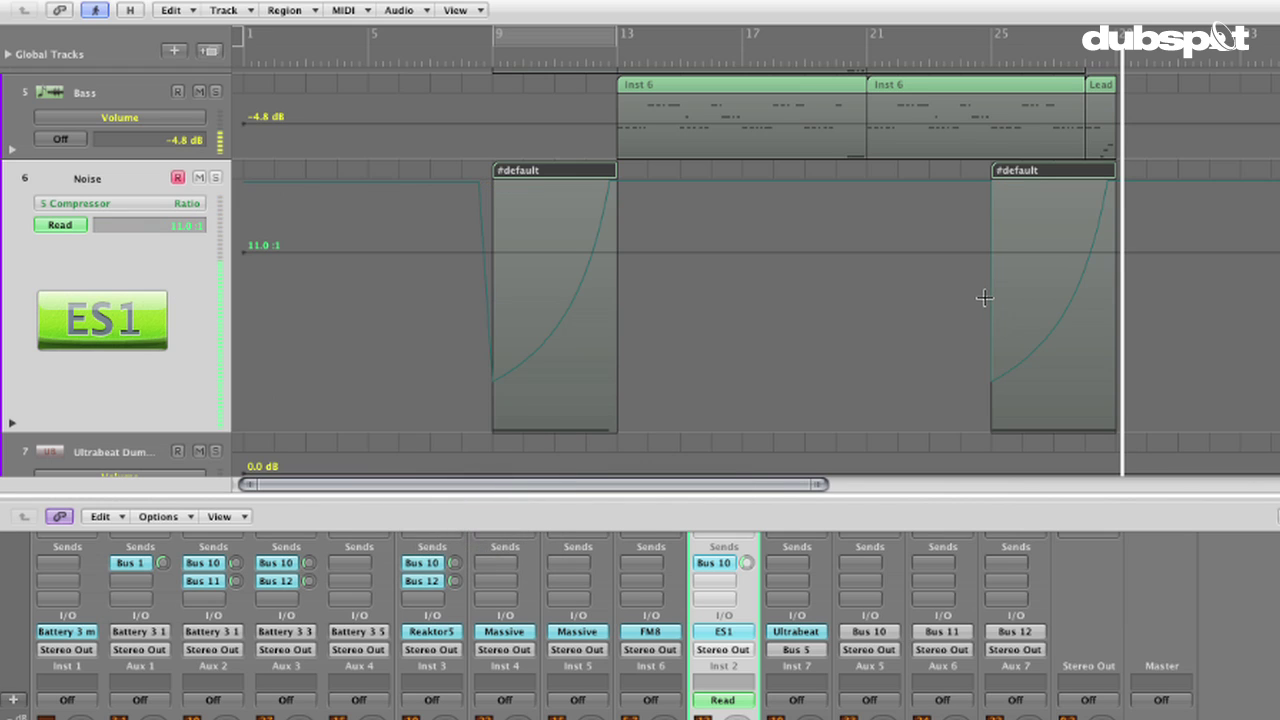
Lower the Noise Ratio automation to 1.0:1 across the second #default region and play from bar 25.
{"action": "left_click_drag", "start_coordinate": [991, 297], "coordinate": [1113, 297]}
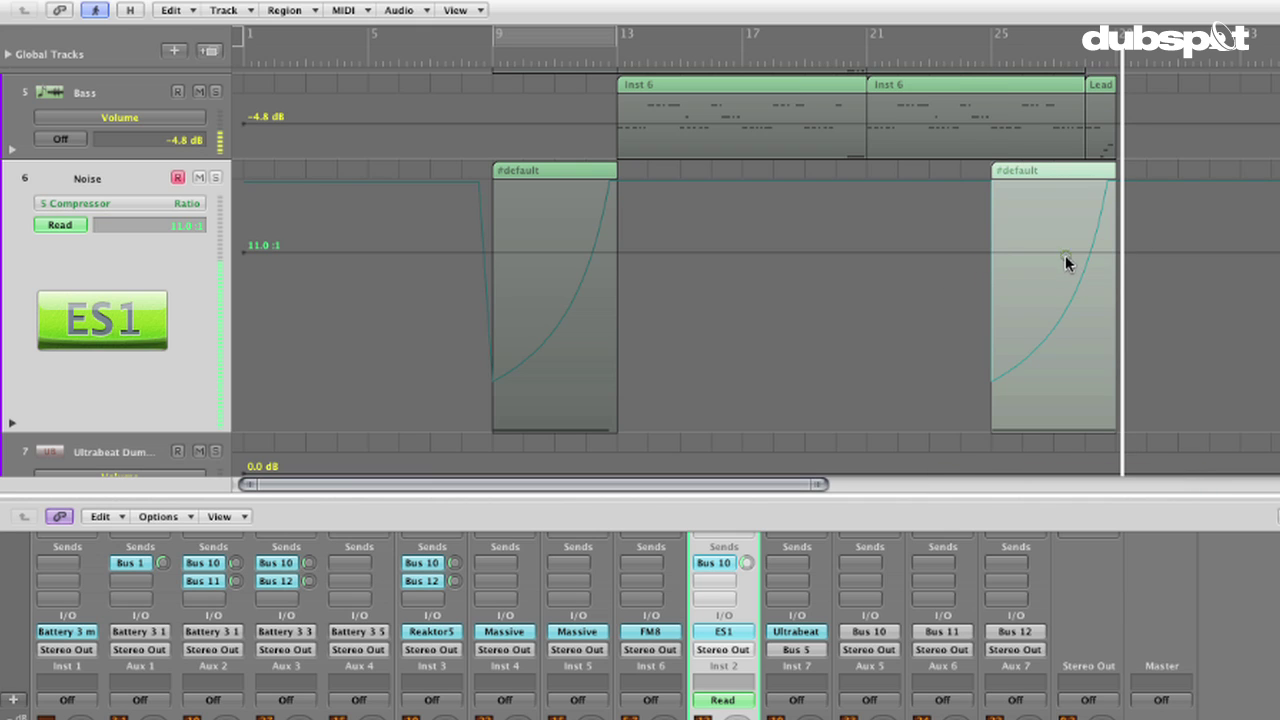
{"action": "left_click_drag", "start_coordinate": [1065, 255], "coordinate": [1068, 511]}
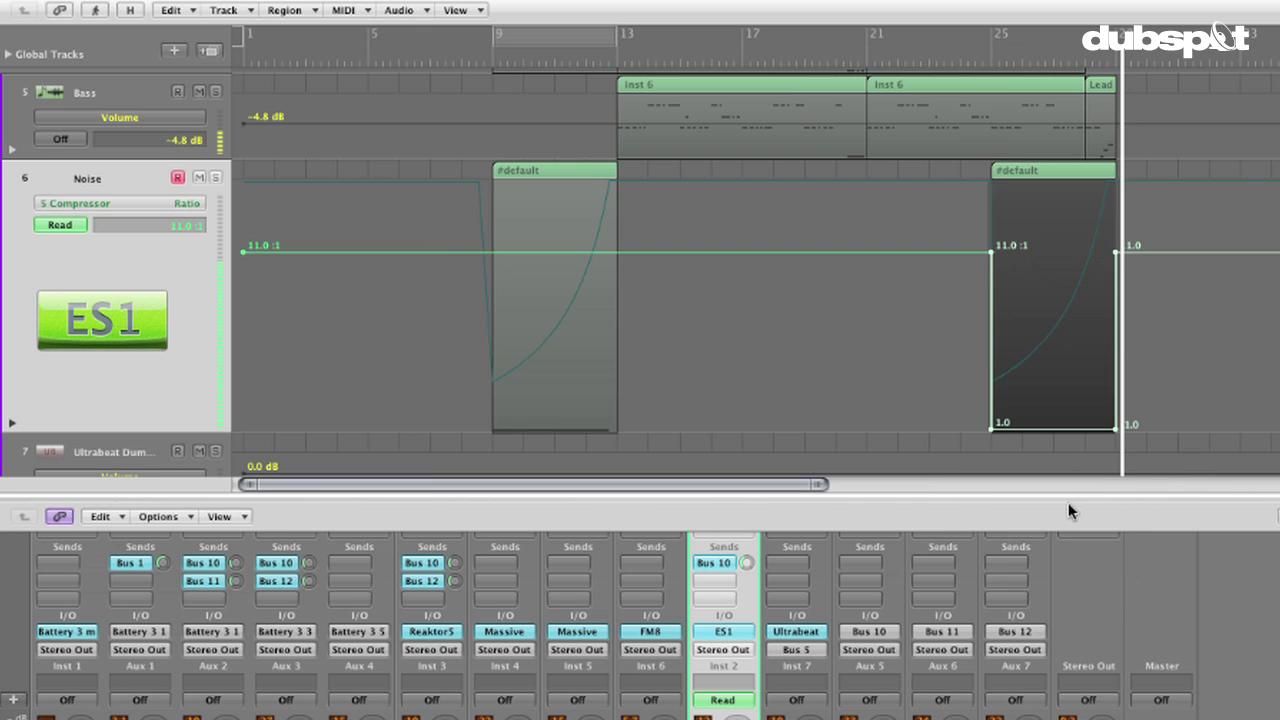
{"action": "left_click", "coordinate": [1086, 441]}
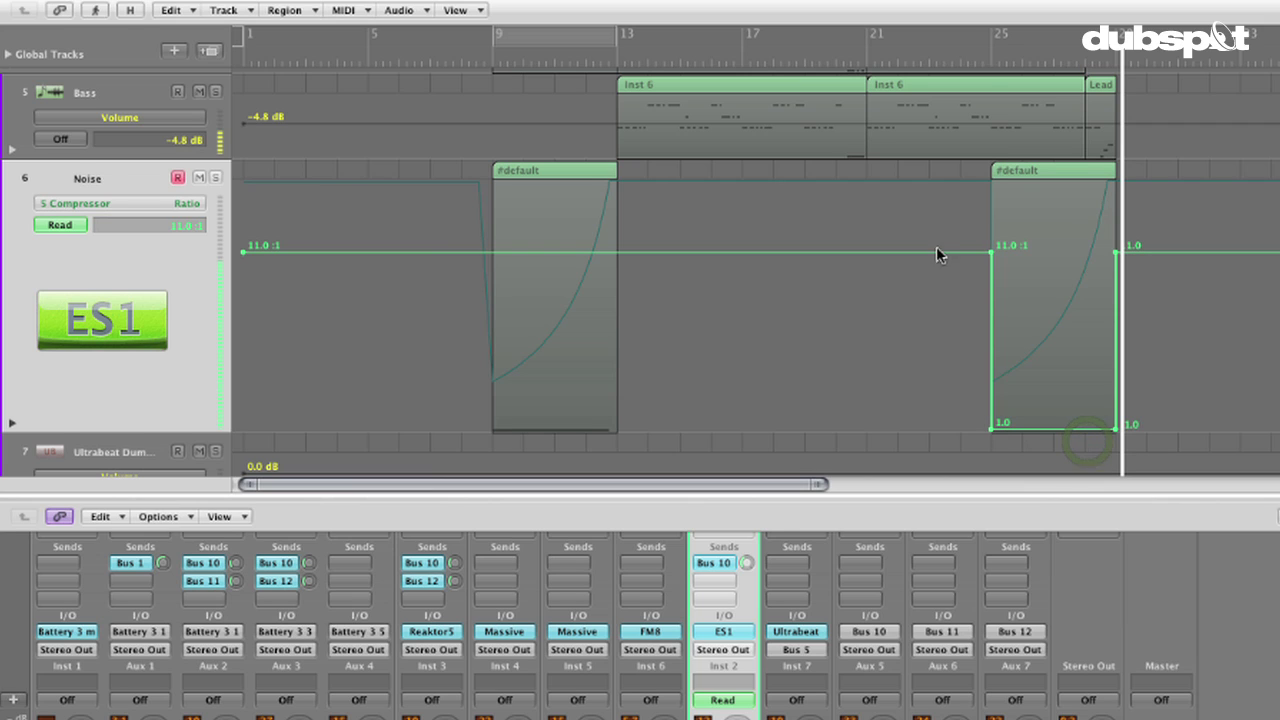
{"action": "left_click", "coordinate": [986, 52]}
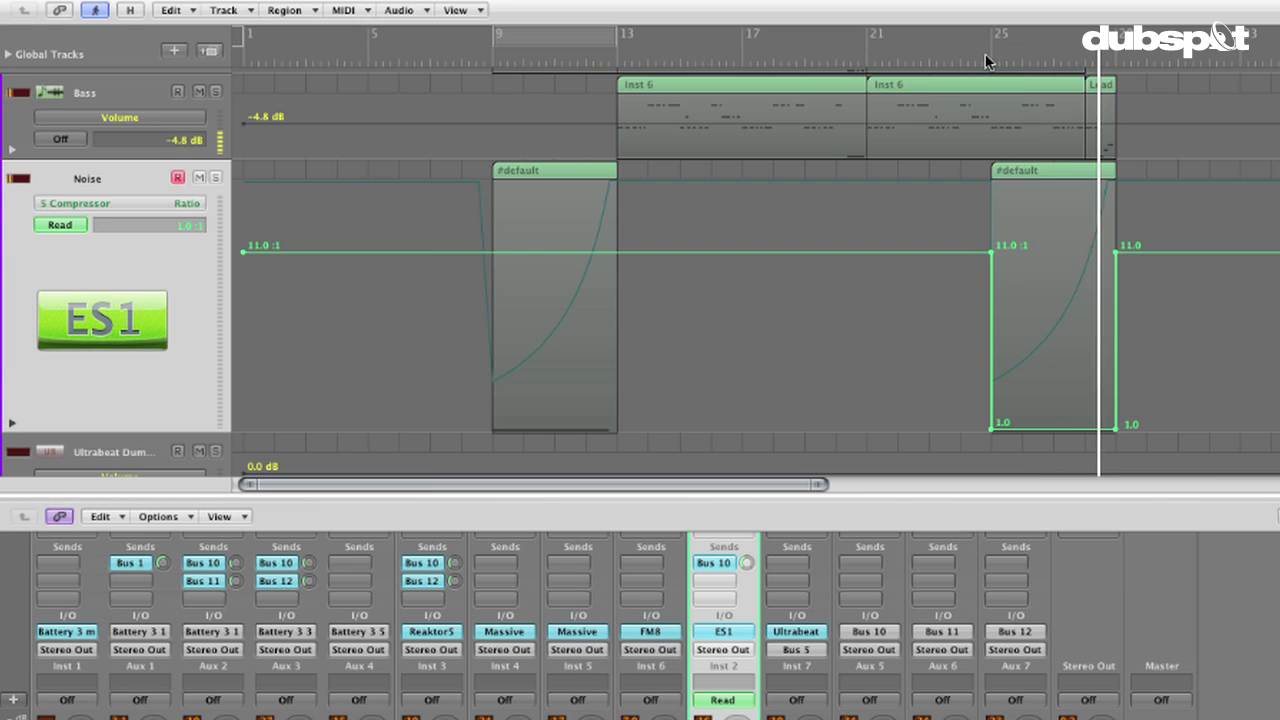
{"action": "scroll", "coordinate": [1056, 282], "scroll_direction": "up", "scroll_amount": 5}
Bend the Noise Ratio drop from 11.0:1 to 1.0:1 into a smooth curve.
{"action": "scroll", "coordinate": [1132, 326], "scroll_direction": "down", "scroll_amount": 8}
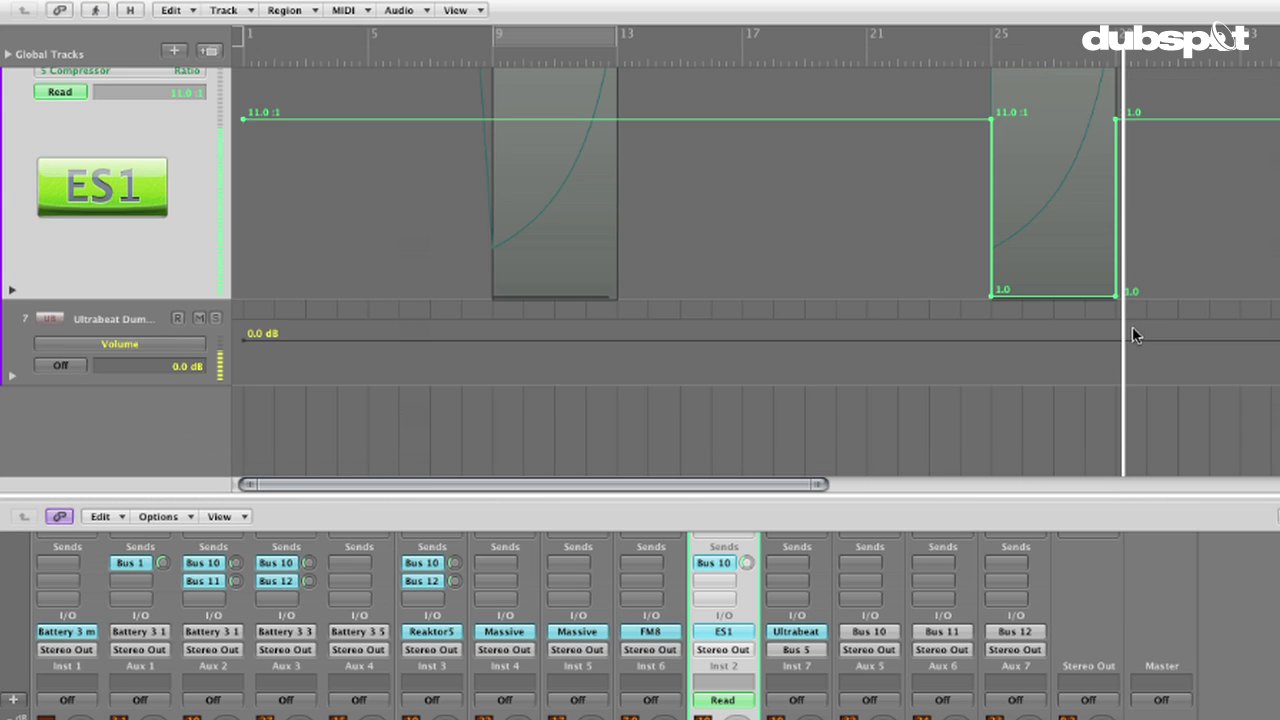
{"action": "scroll", "coordinate": [1132, 326], "scroll_direction": "up", "scroll_amount": 2}
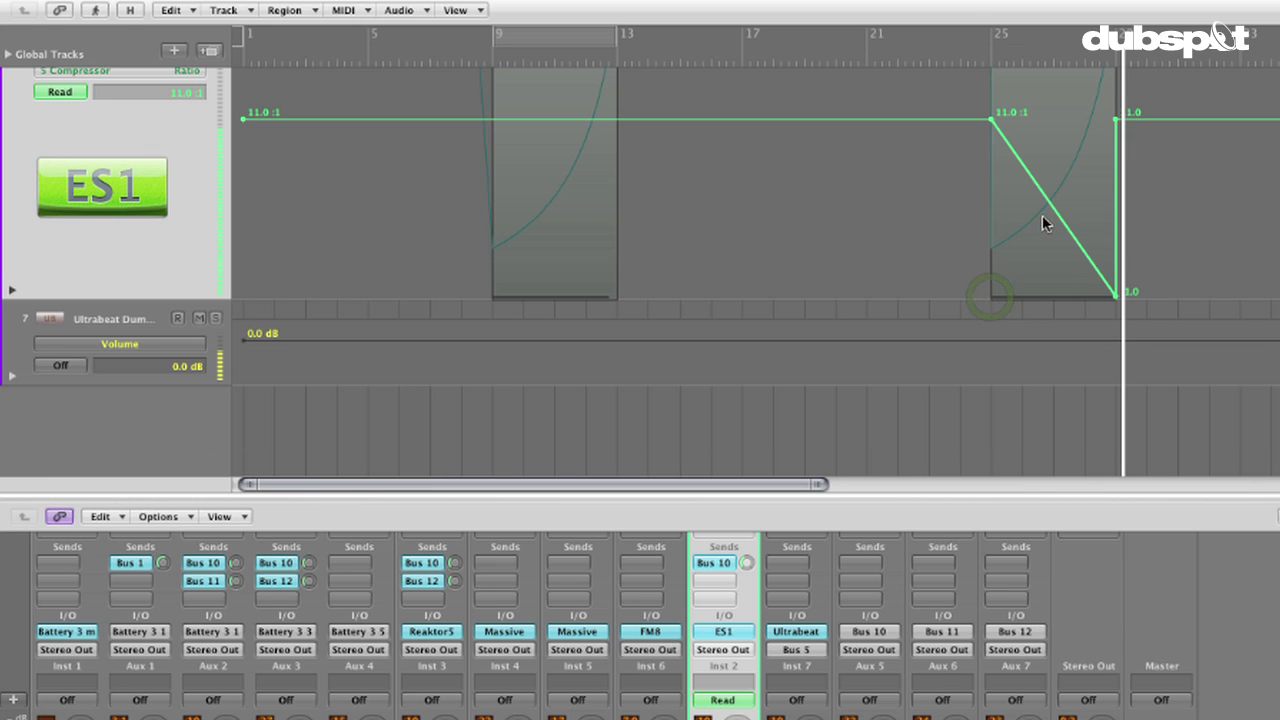
{"action": "key", "text": "Escape"}
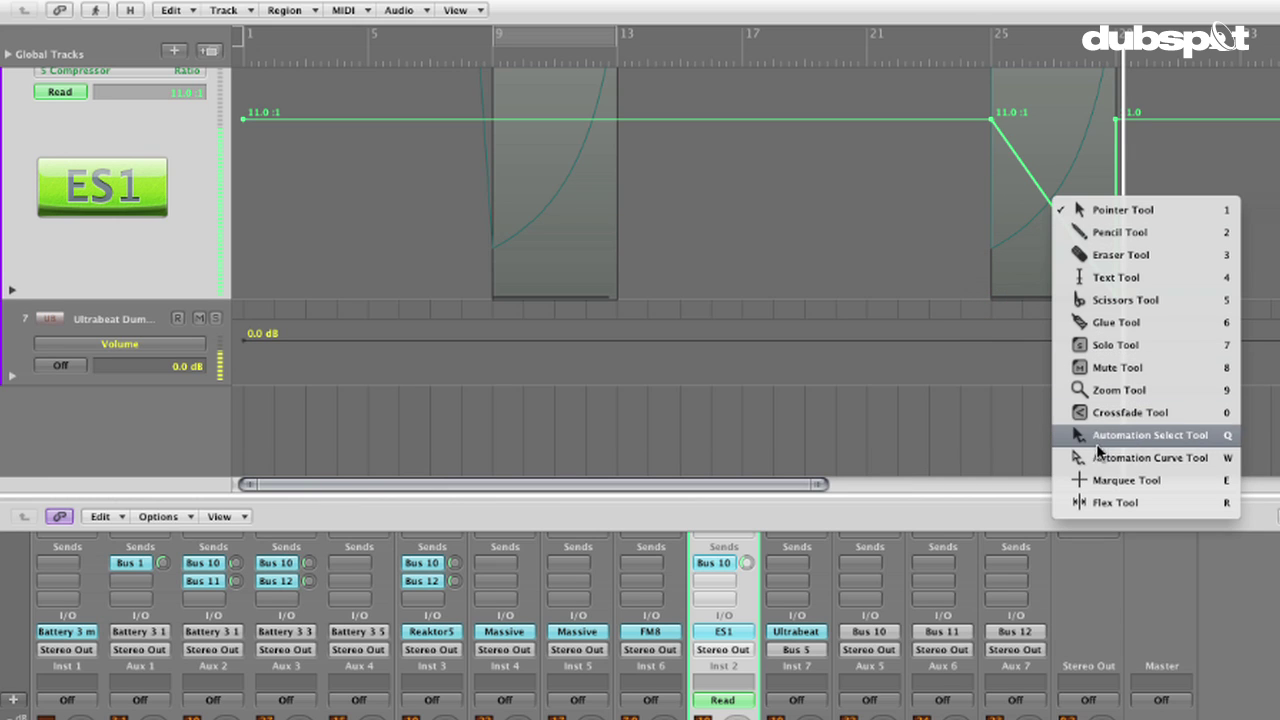
{"action": "key", "text": "Return"}
{"action": "left_click_drag", "start_coordinate": [1055, 207], "coordinate": [1046, 245]}
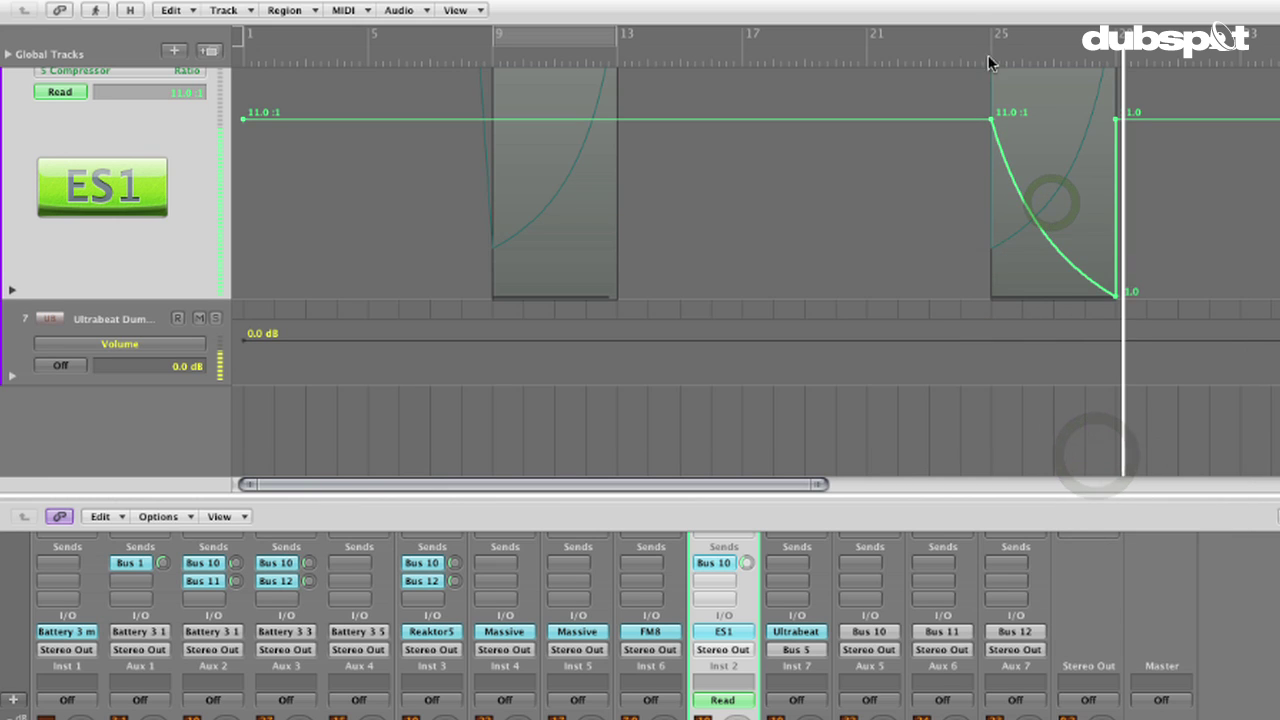
Return to the Pointer Tool, hide the automation lanes and zoom out to the whole song.
{"action": "key", "text": "Escape"}
{"action": "left_click", "coordinate": [976, 60]}
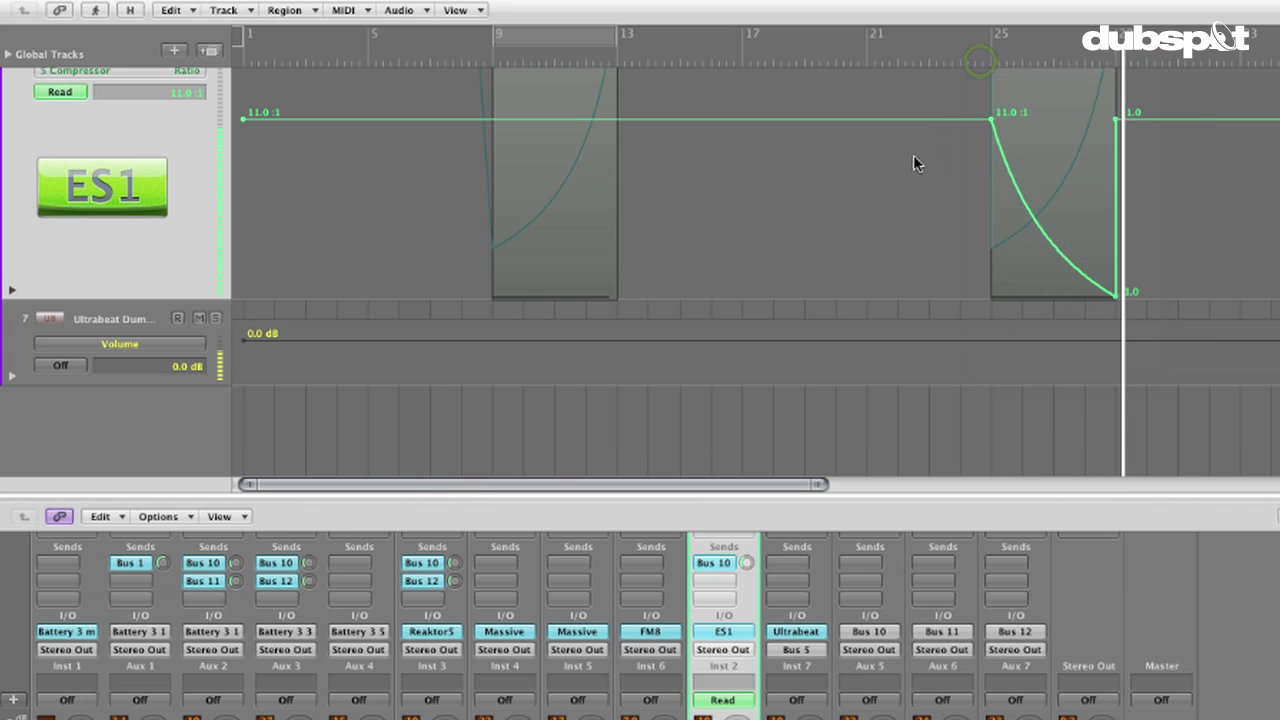
{"action": "key", "text": "a"}
{"action": "key", "text": "ctrl+Left"}
{"action": "key", "text": "ctrl+Left"}
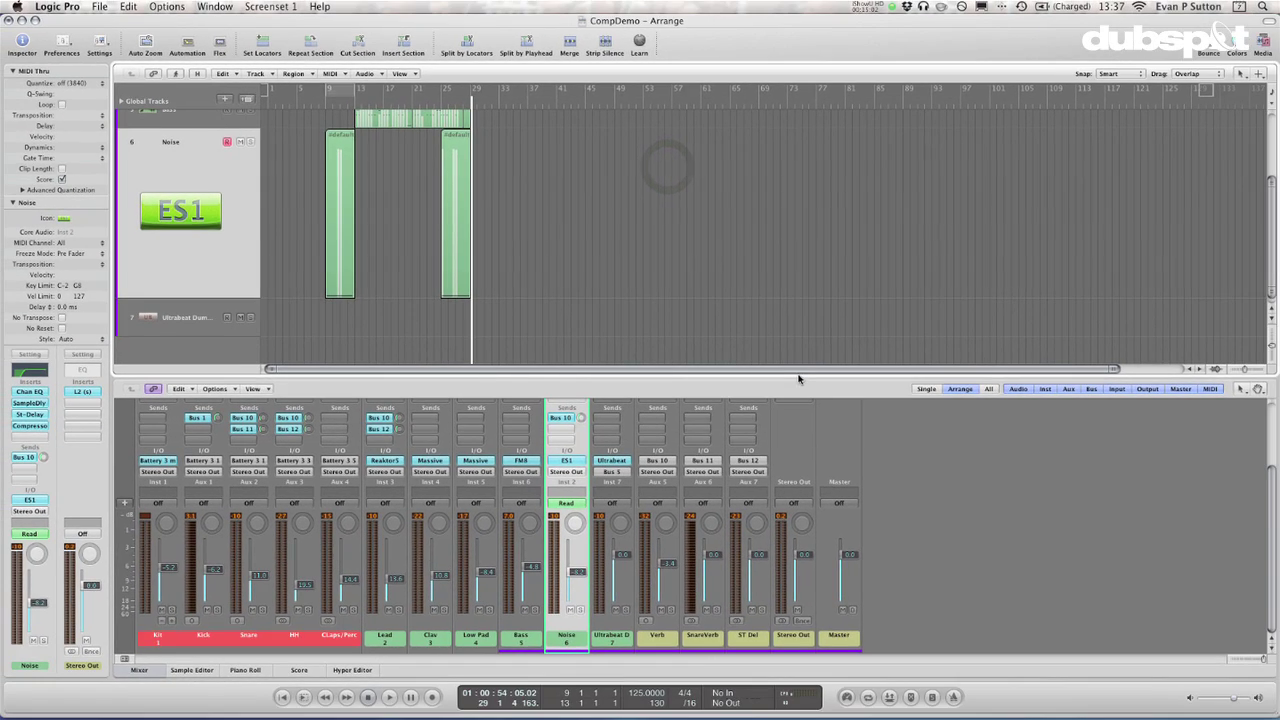
Hide the mixer so the seven tracks fill the arrange area and play from the start.
{"action": "left_click", "coordinate": [798, 375]}
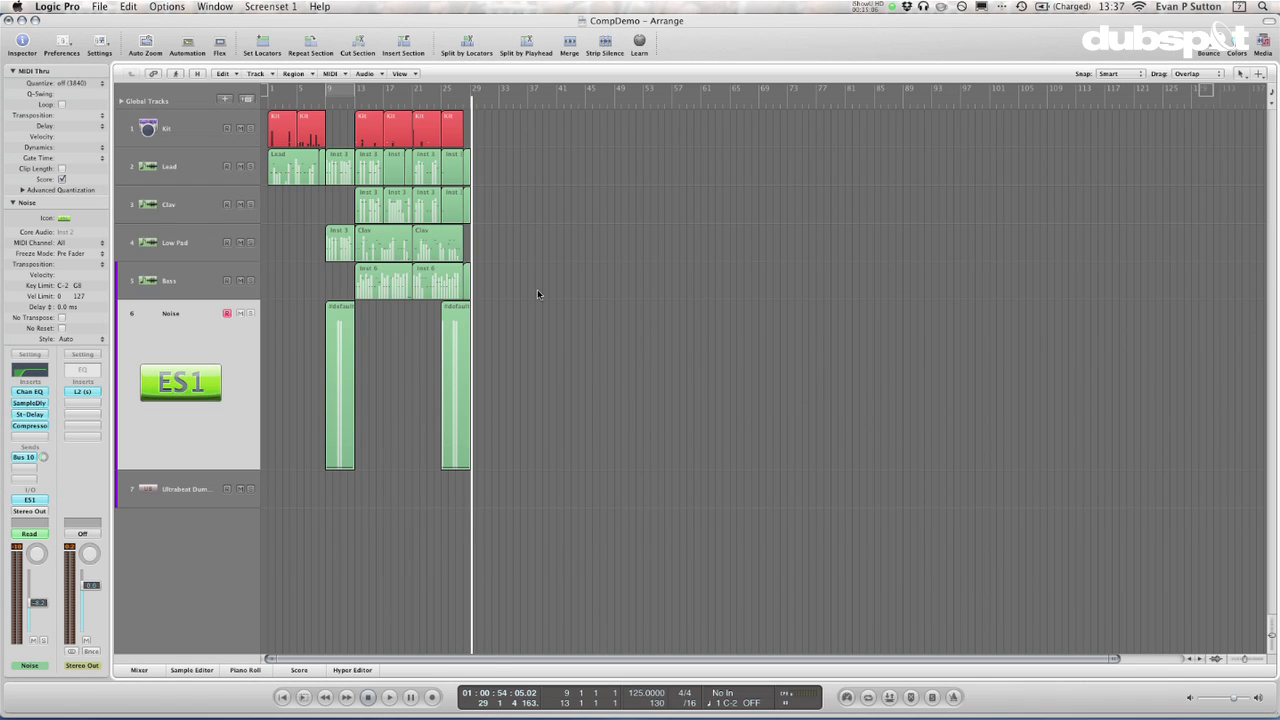
{"action": "key", "text": "Return"}
{"action": "key", "text": "space"}
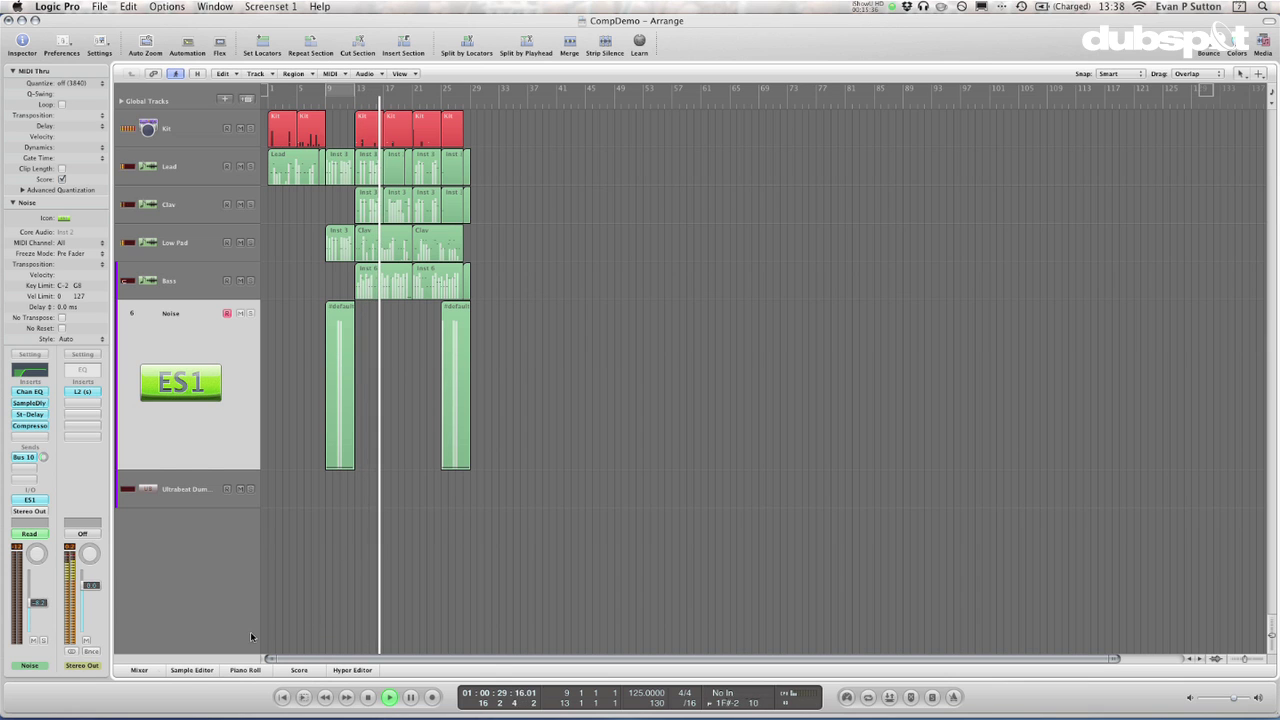
Briefly show the mixer below the tracks, then hide it again with X.
{"action": "left_click", "coordinate": [142, 671]}
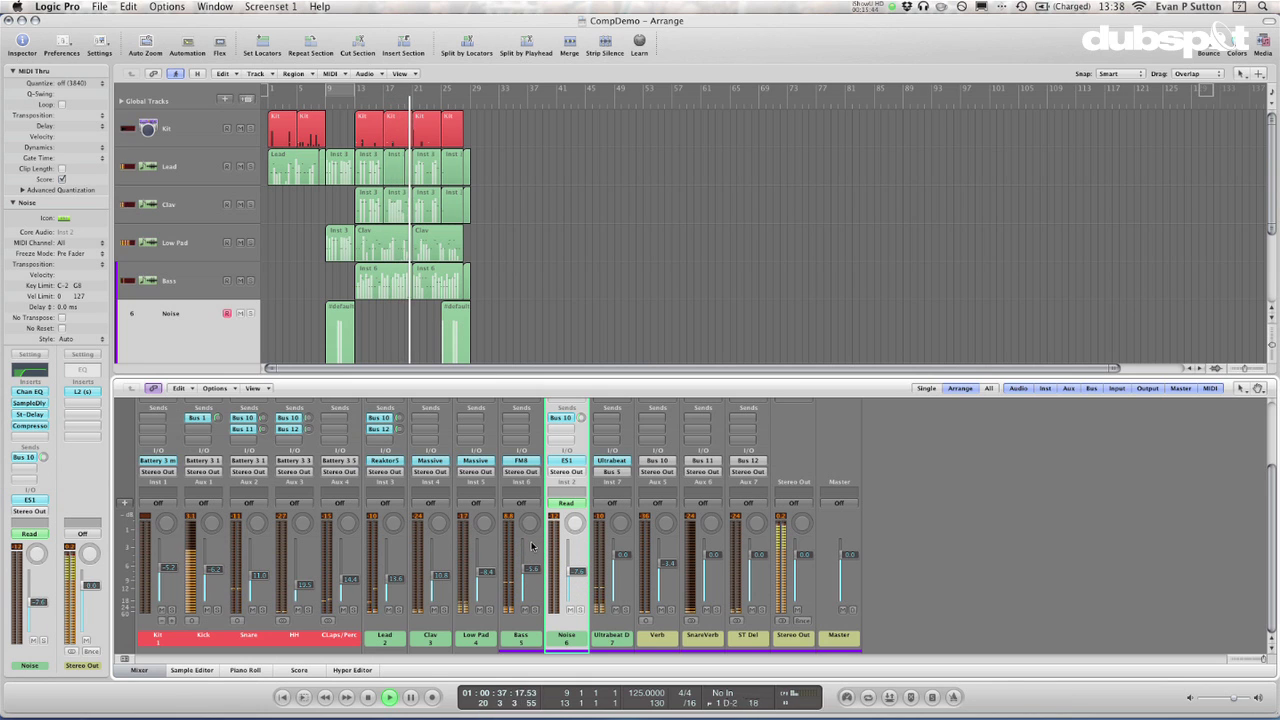
{"action": "left_click", "coordinate": [504, 374]}
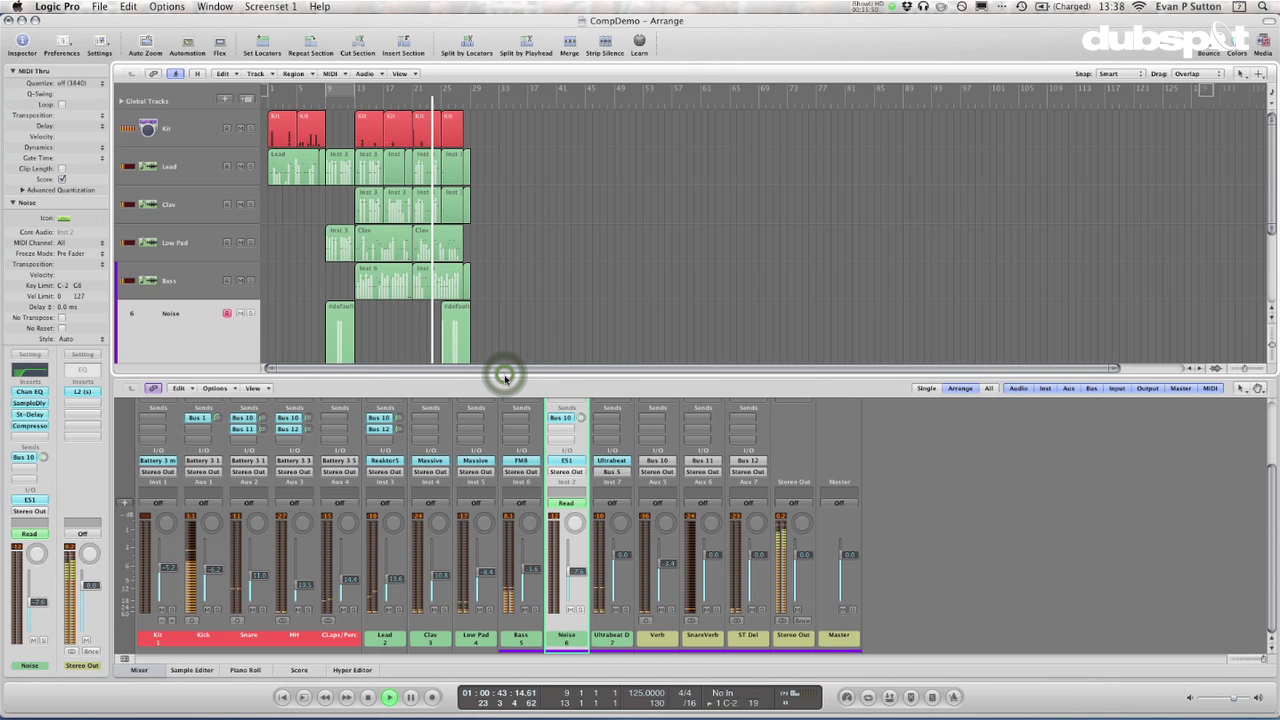
{"action": "left_click_drag", "start_coordinate": [504, 374], "coordinate": [504, 375]}
{"action": "key", "text": "x"}
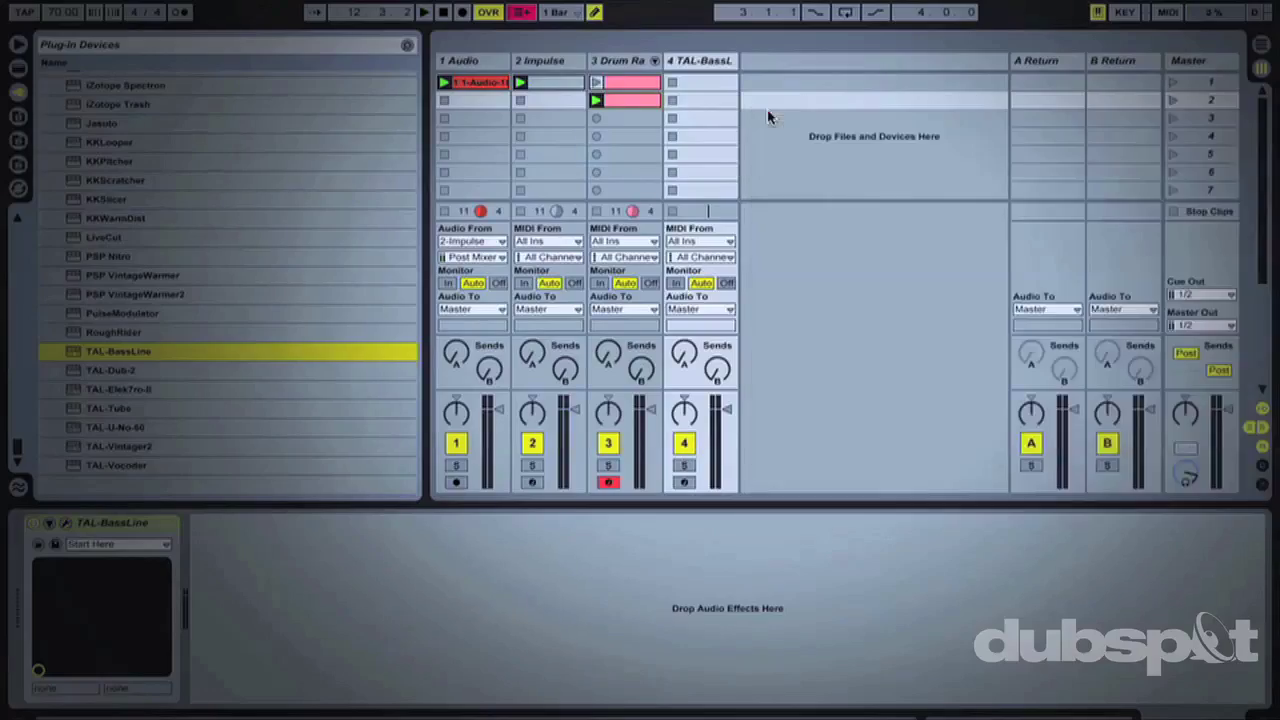
Create an empty MIDI clip in slot 2 of the TAL-BassLine track.
{"action": "double_click", "coordinate": [700, 100]}
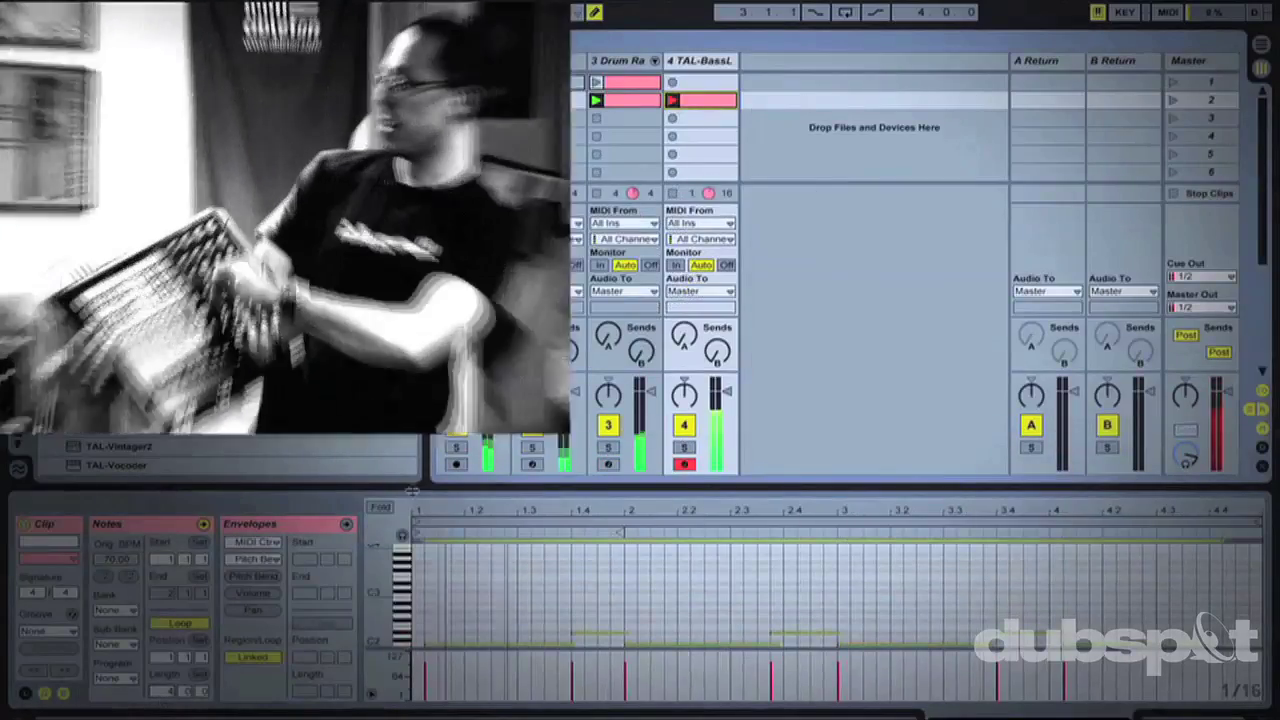